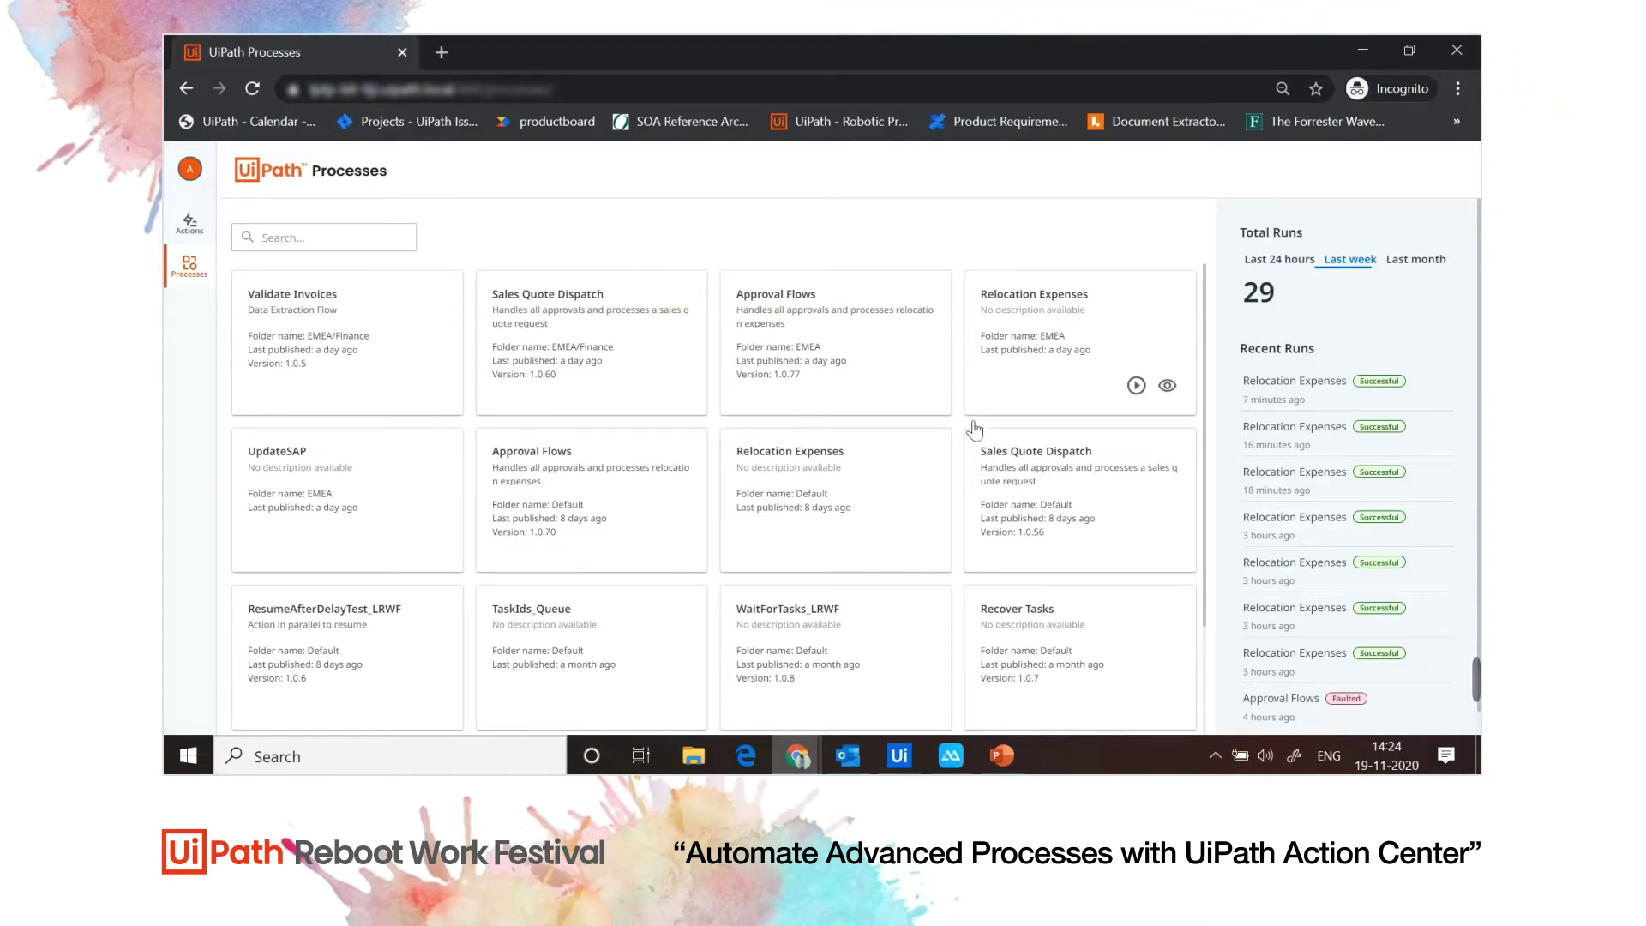
scroll(948, 570, down, 2)
scroll(948, 570, up, 2)
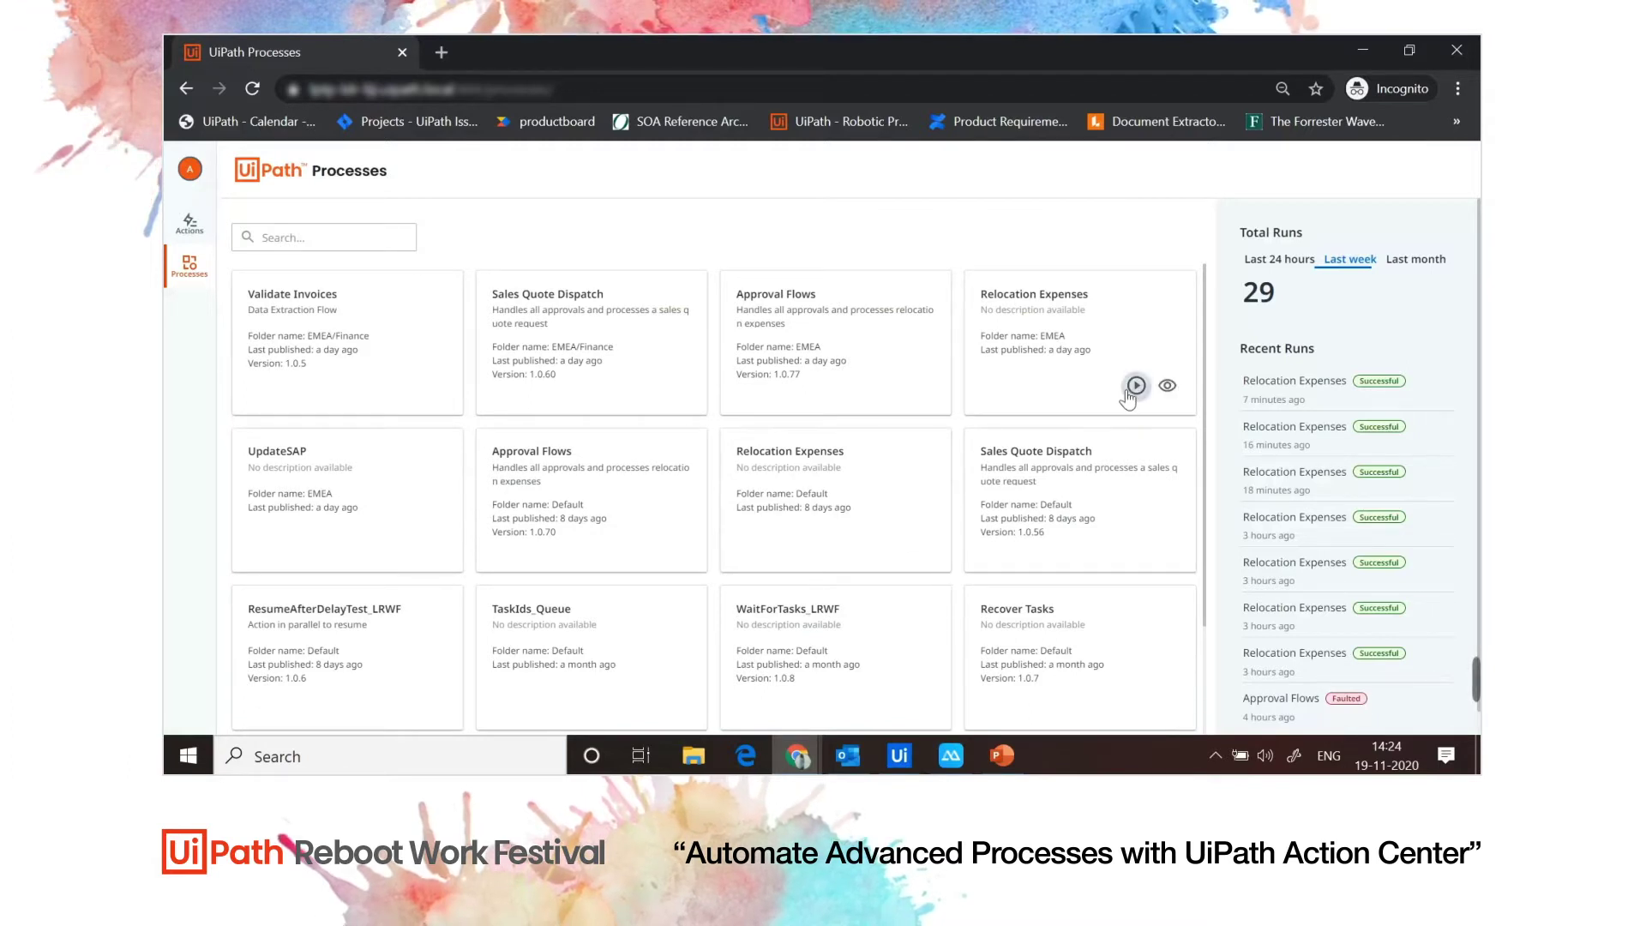
mouse_move(1136, 385)
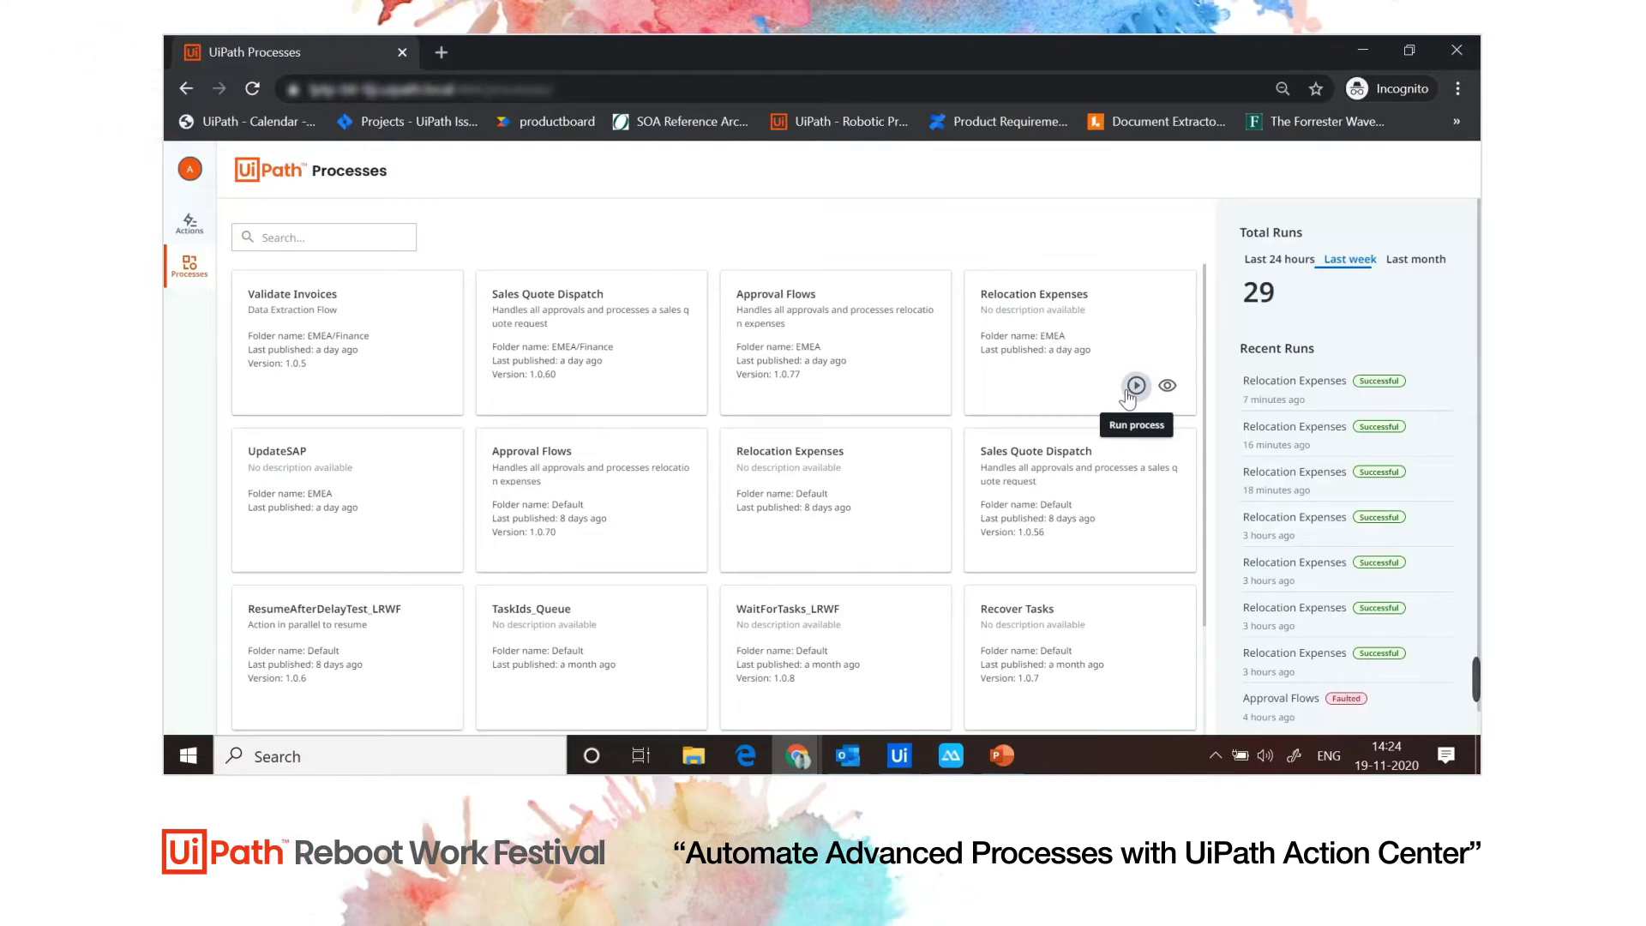
Step: Submit a Relocation Expenses run with sample.pdf attached and a different employee name
click(1127, 394)
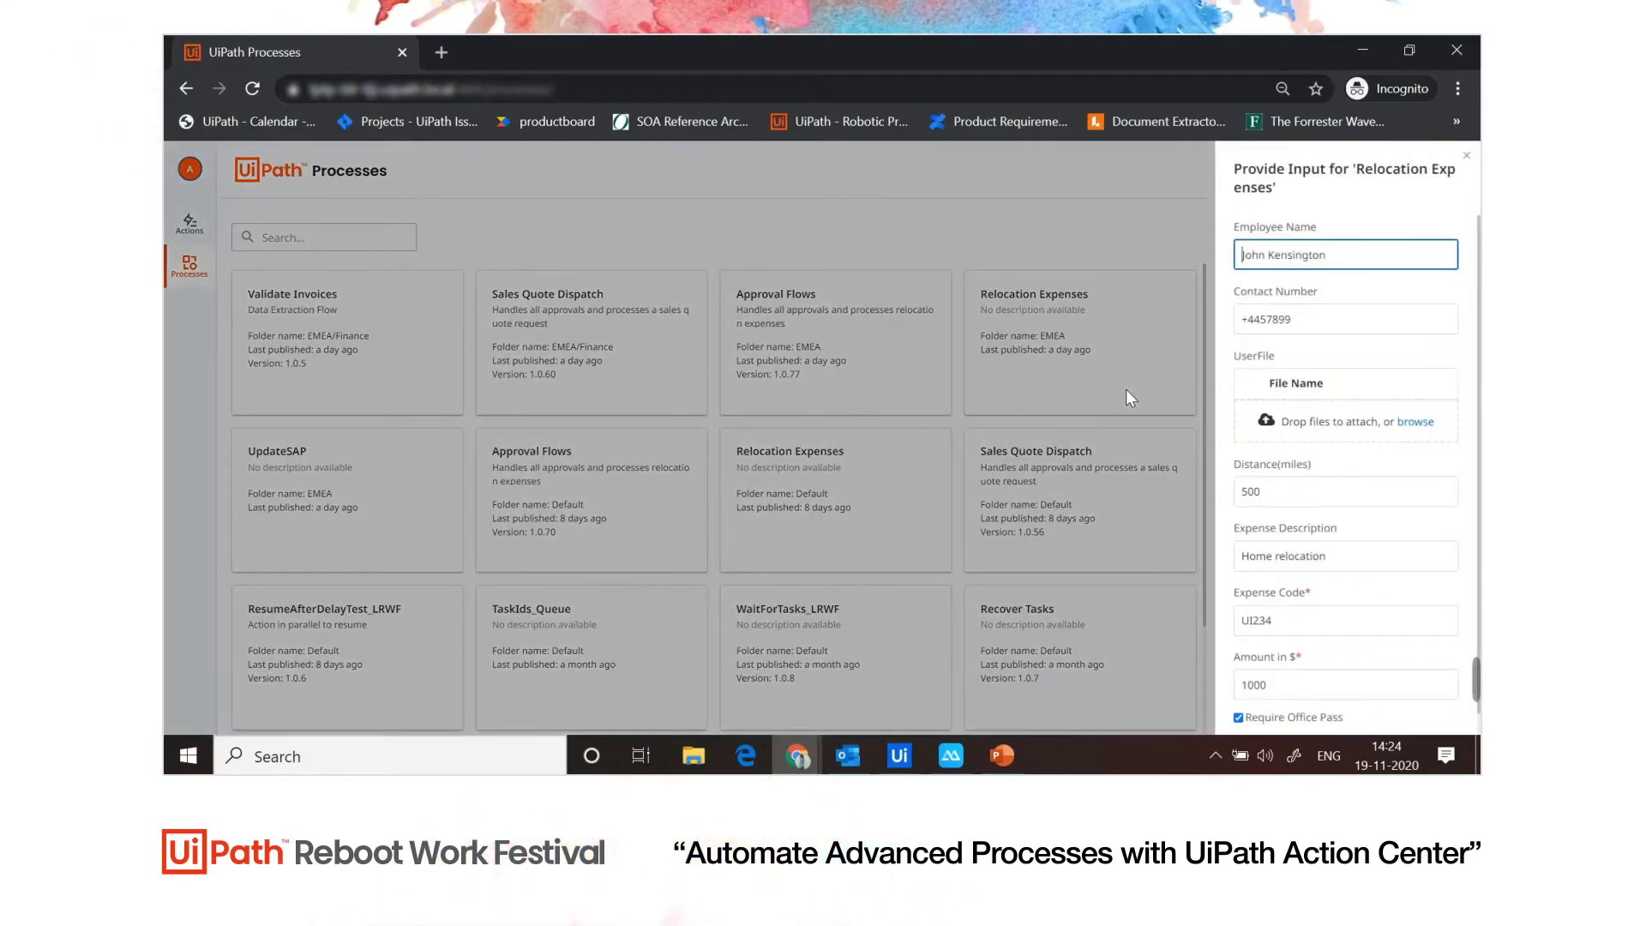
click(1410, 424)
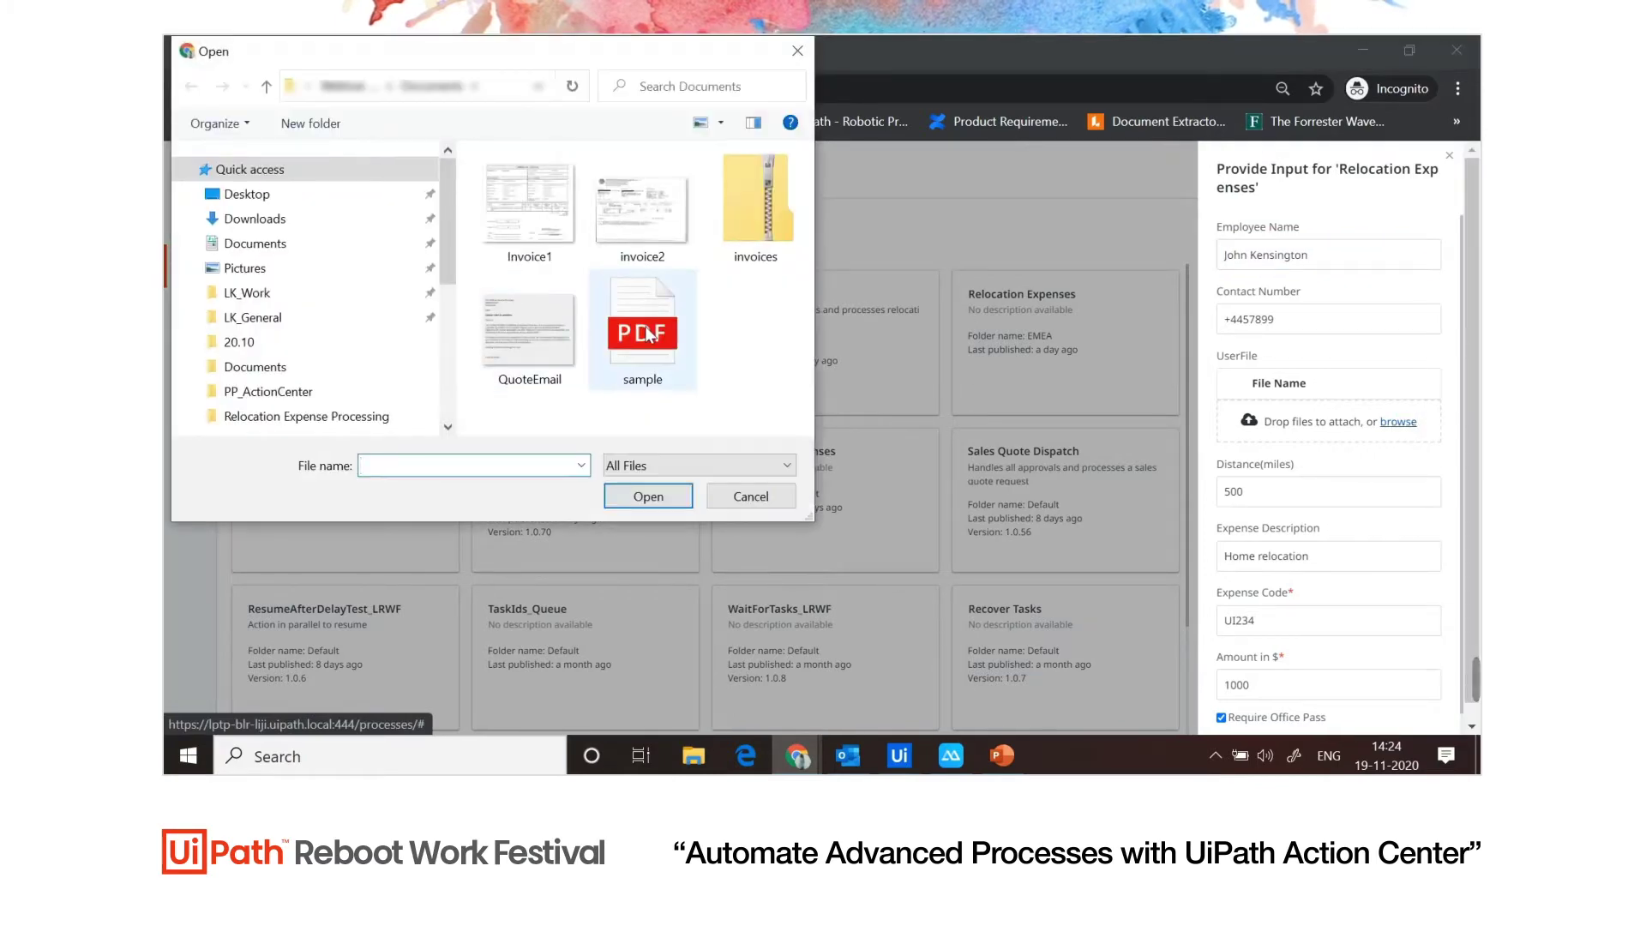
double_click(648, 334)
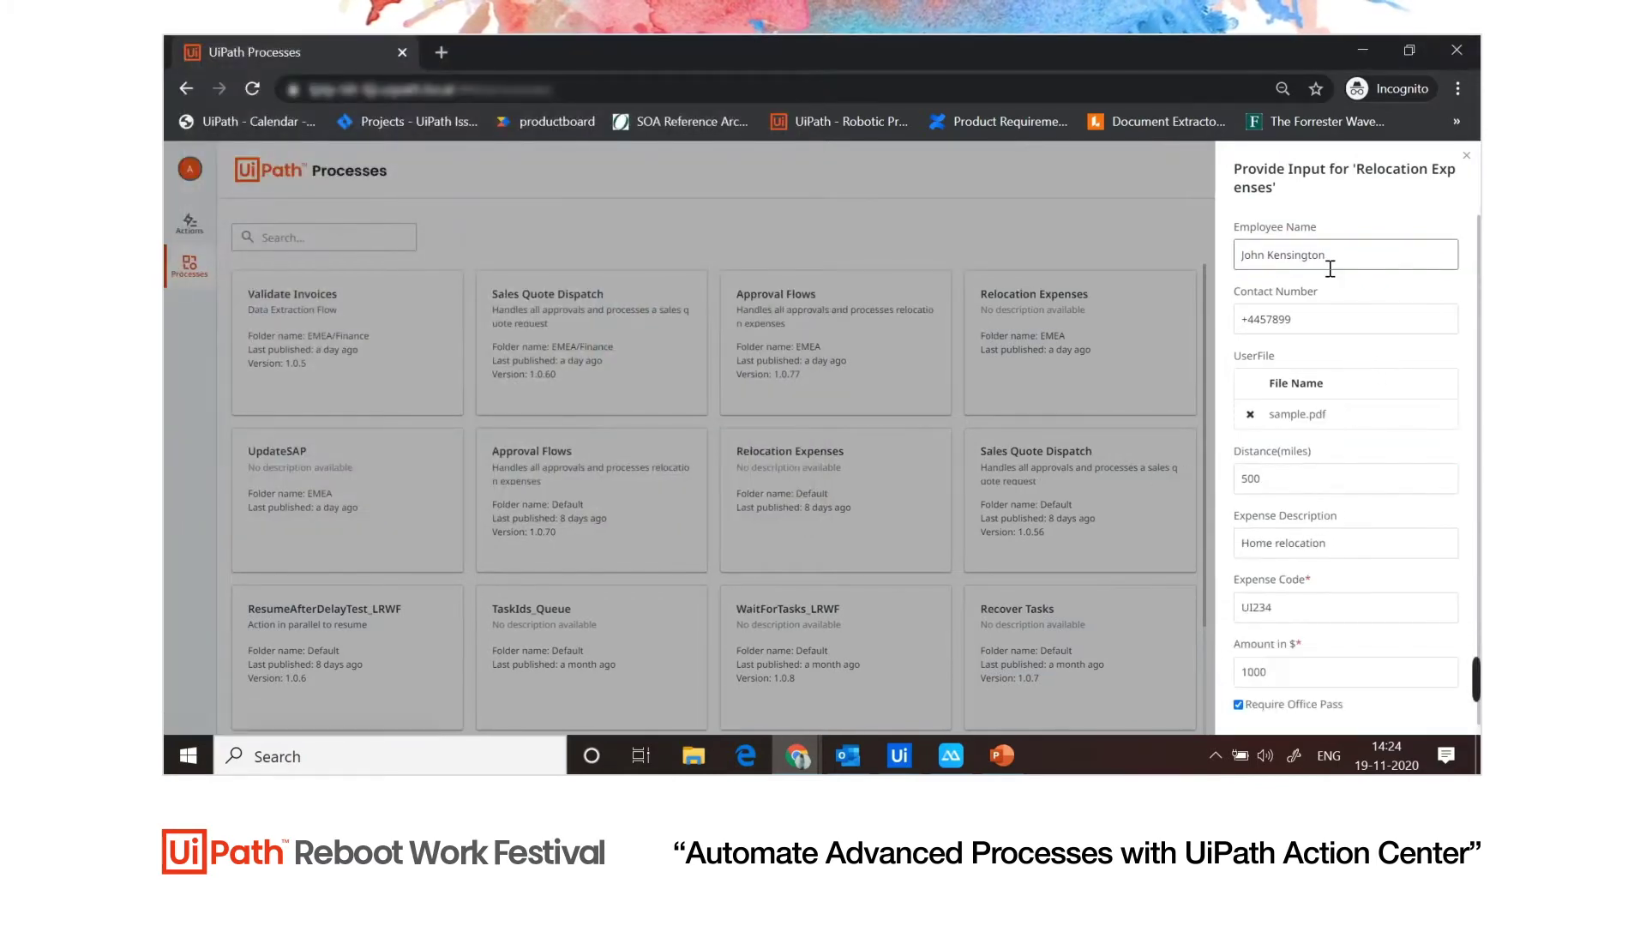
triple_click(1331, 268)
text(Liji K)
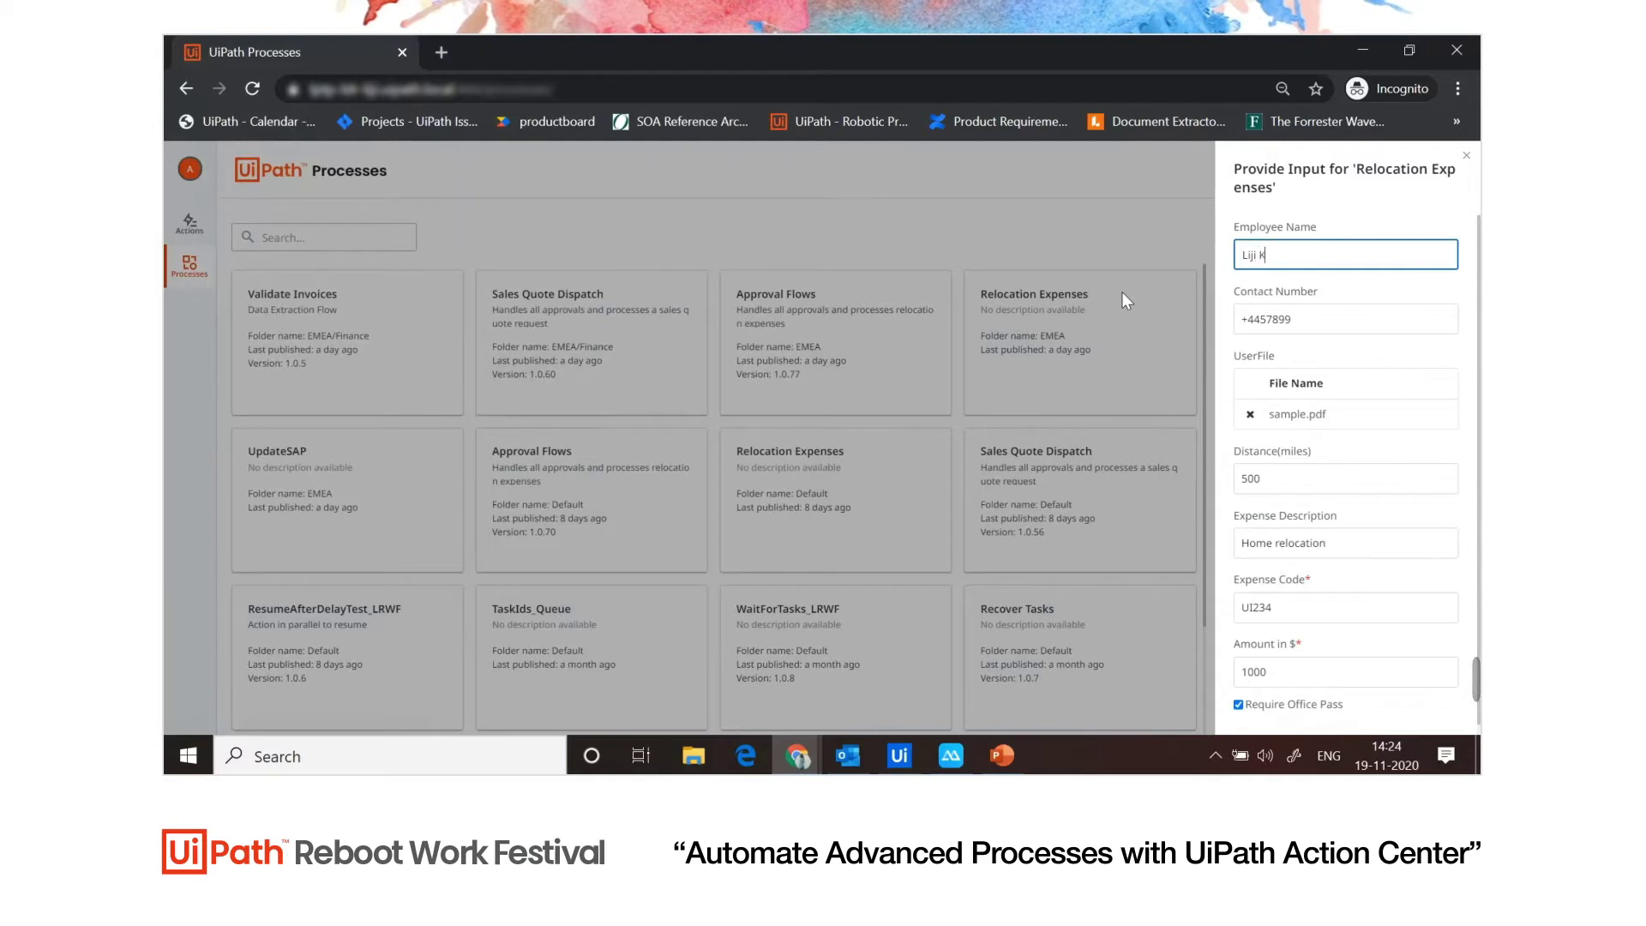
text(unnath)
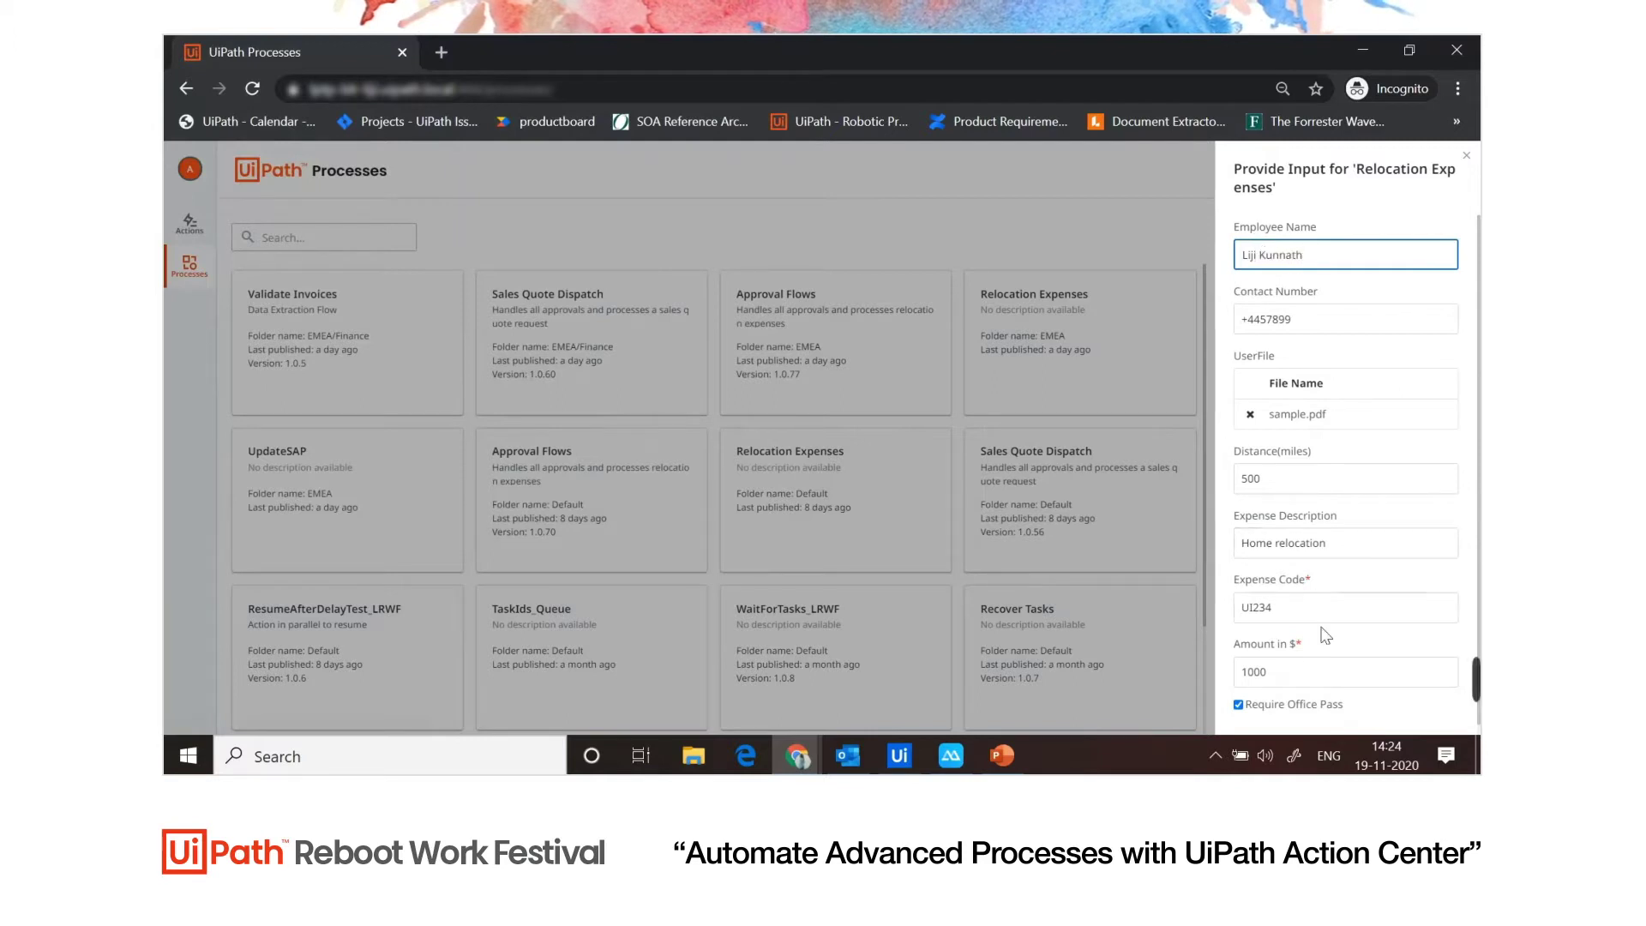
scroll(1325, 635, down, 2)
click(1270, 704)
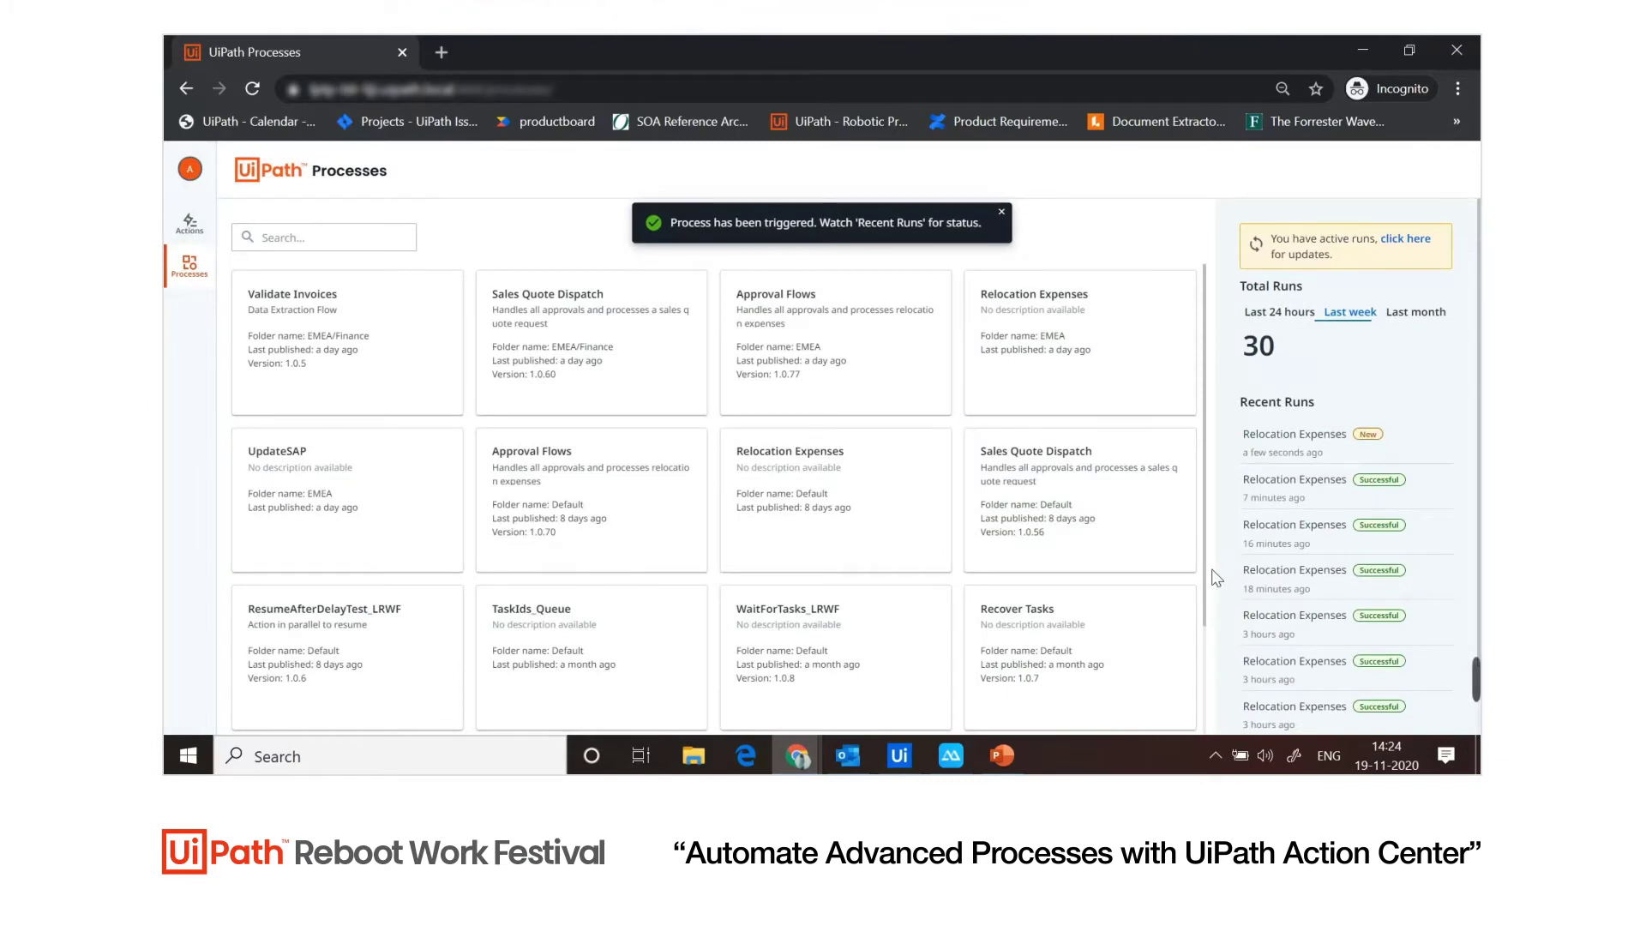
Step: Switch to Outlook to view the HITL email for New Action #25677
click(848, 756)
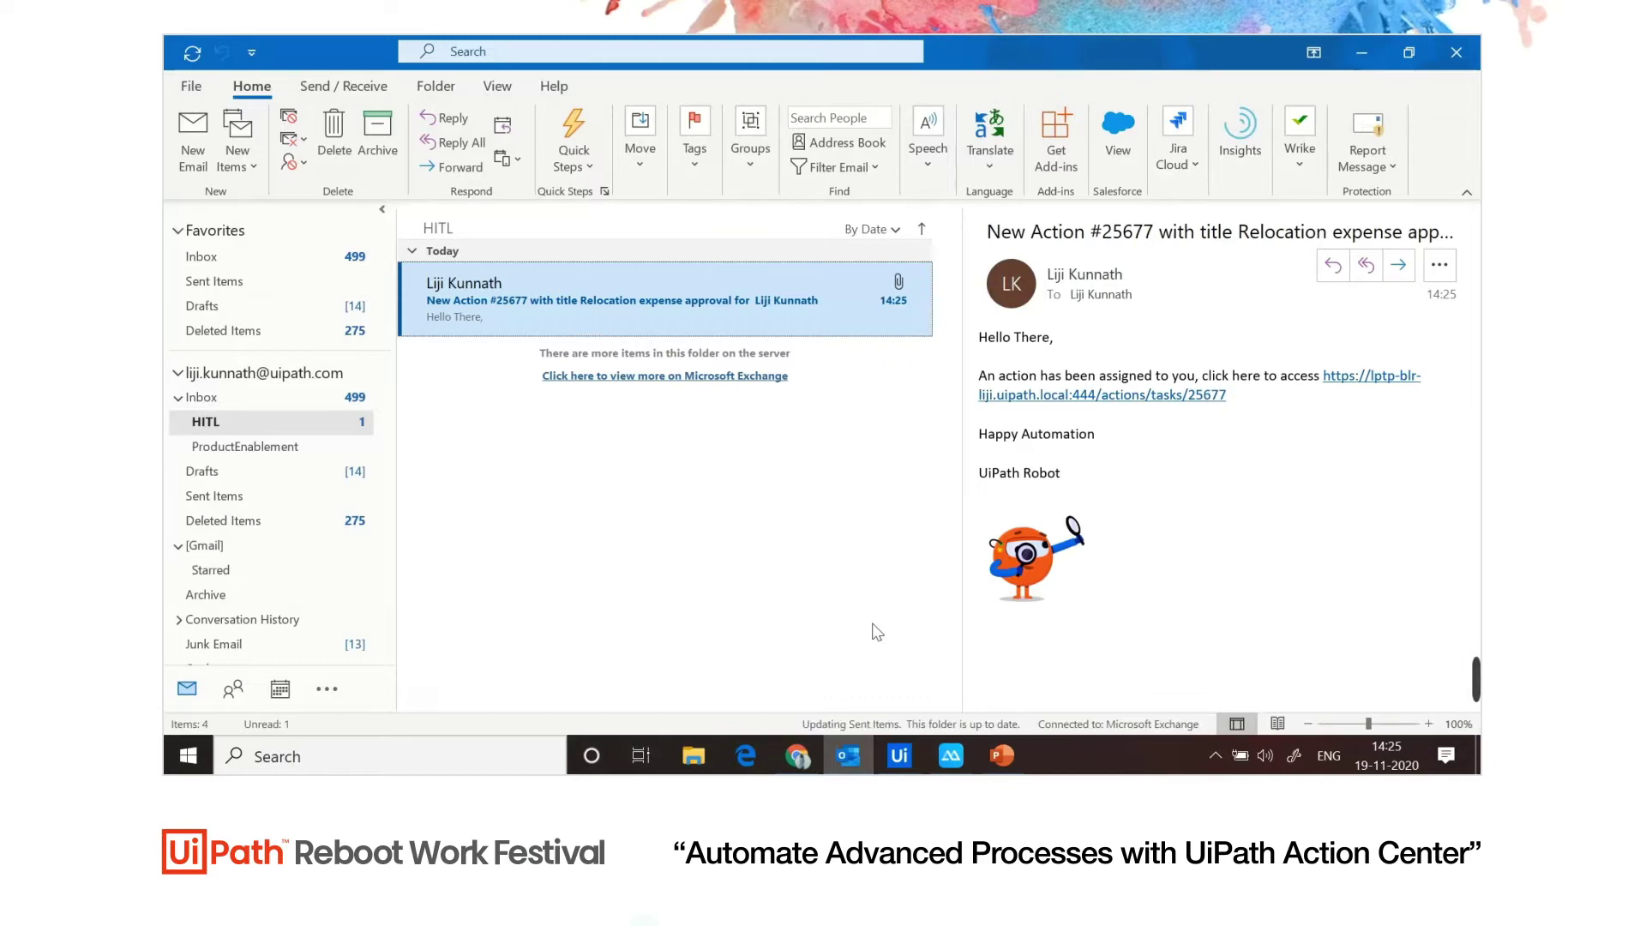
Step: From the email link, approve the pending relocation task with comment 'Approved within limits'
click(1161, 396)
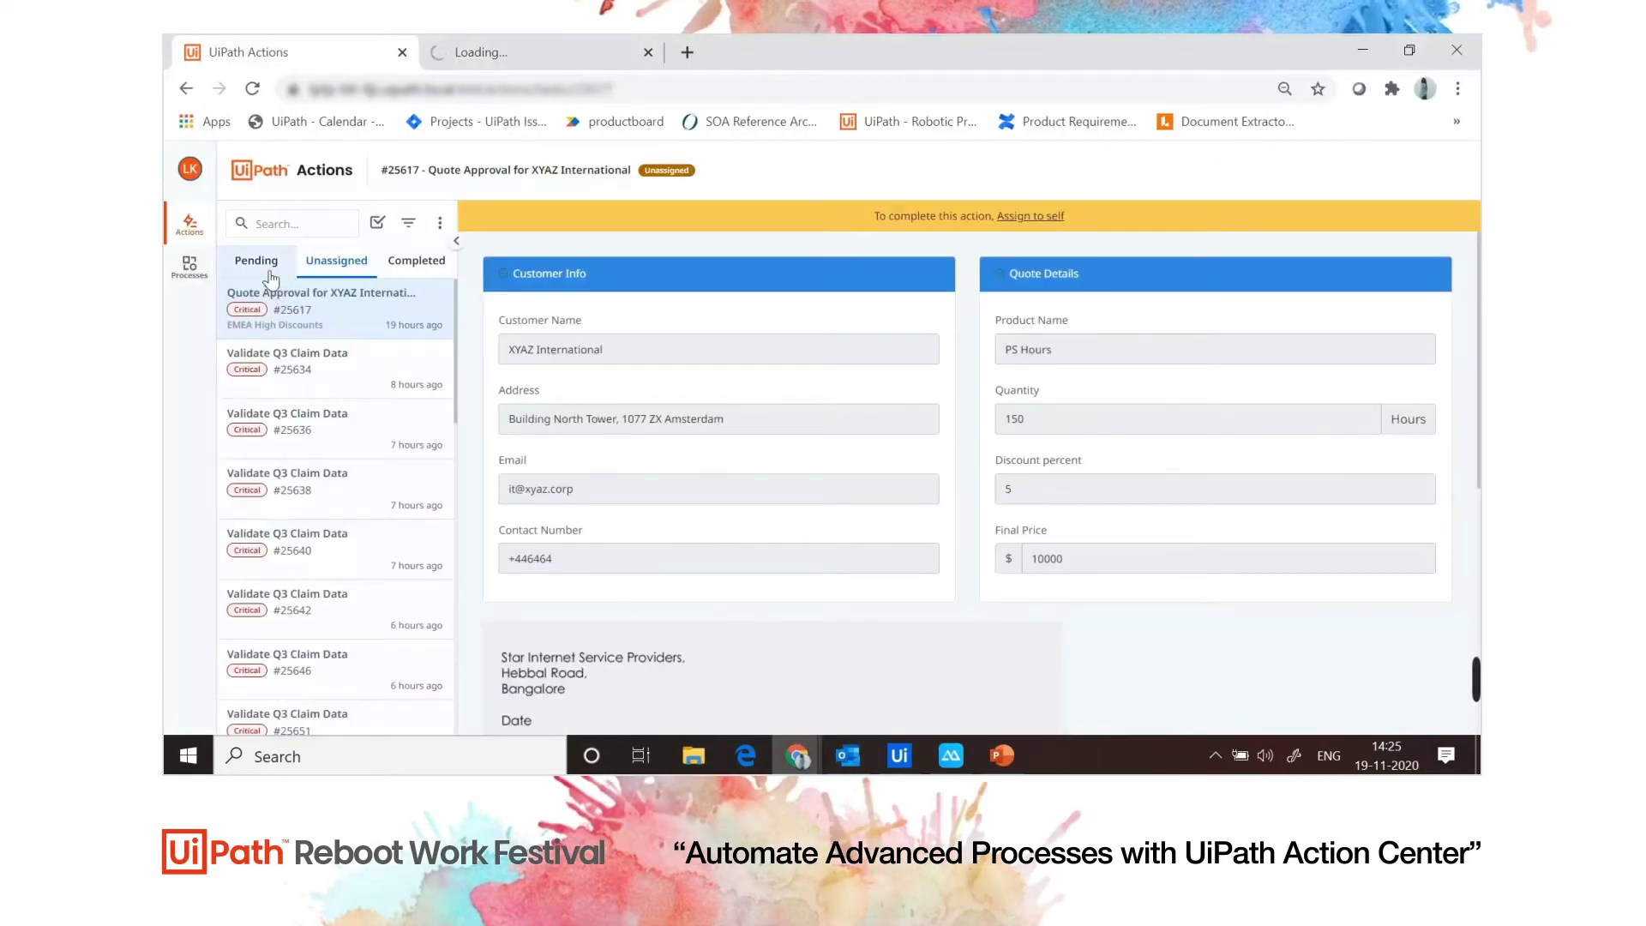
click(256, 260)
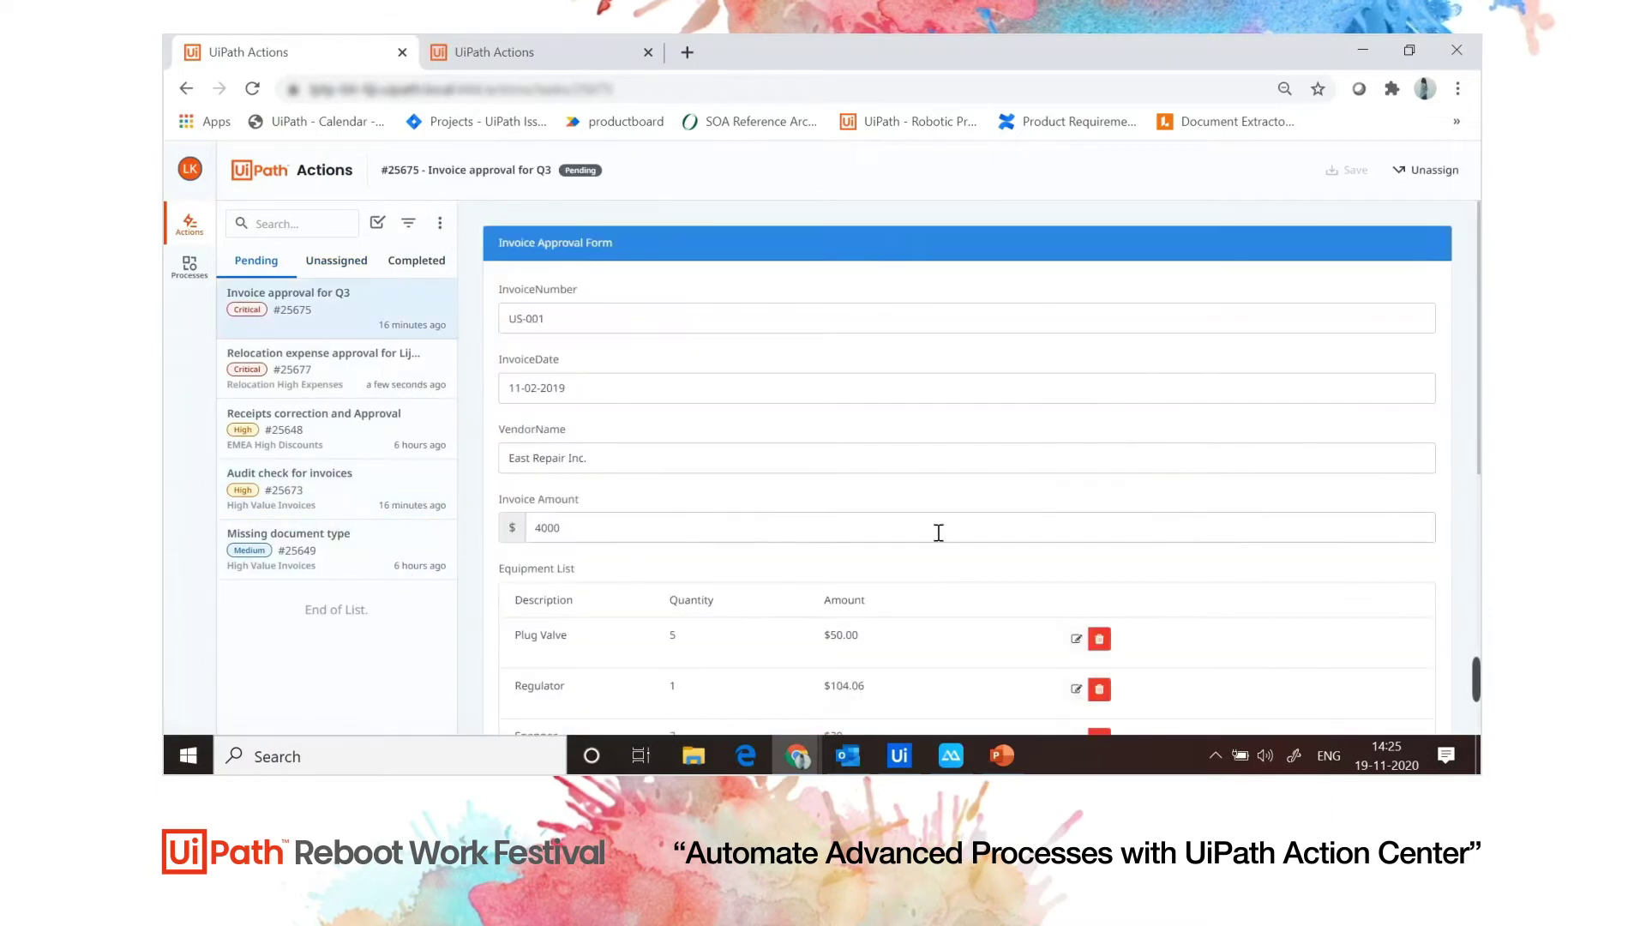
click(374, 391)
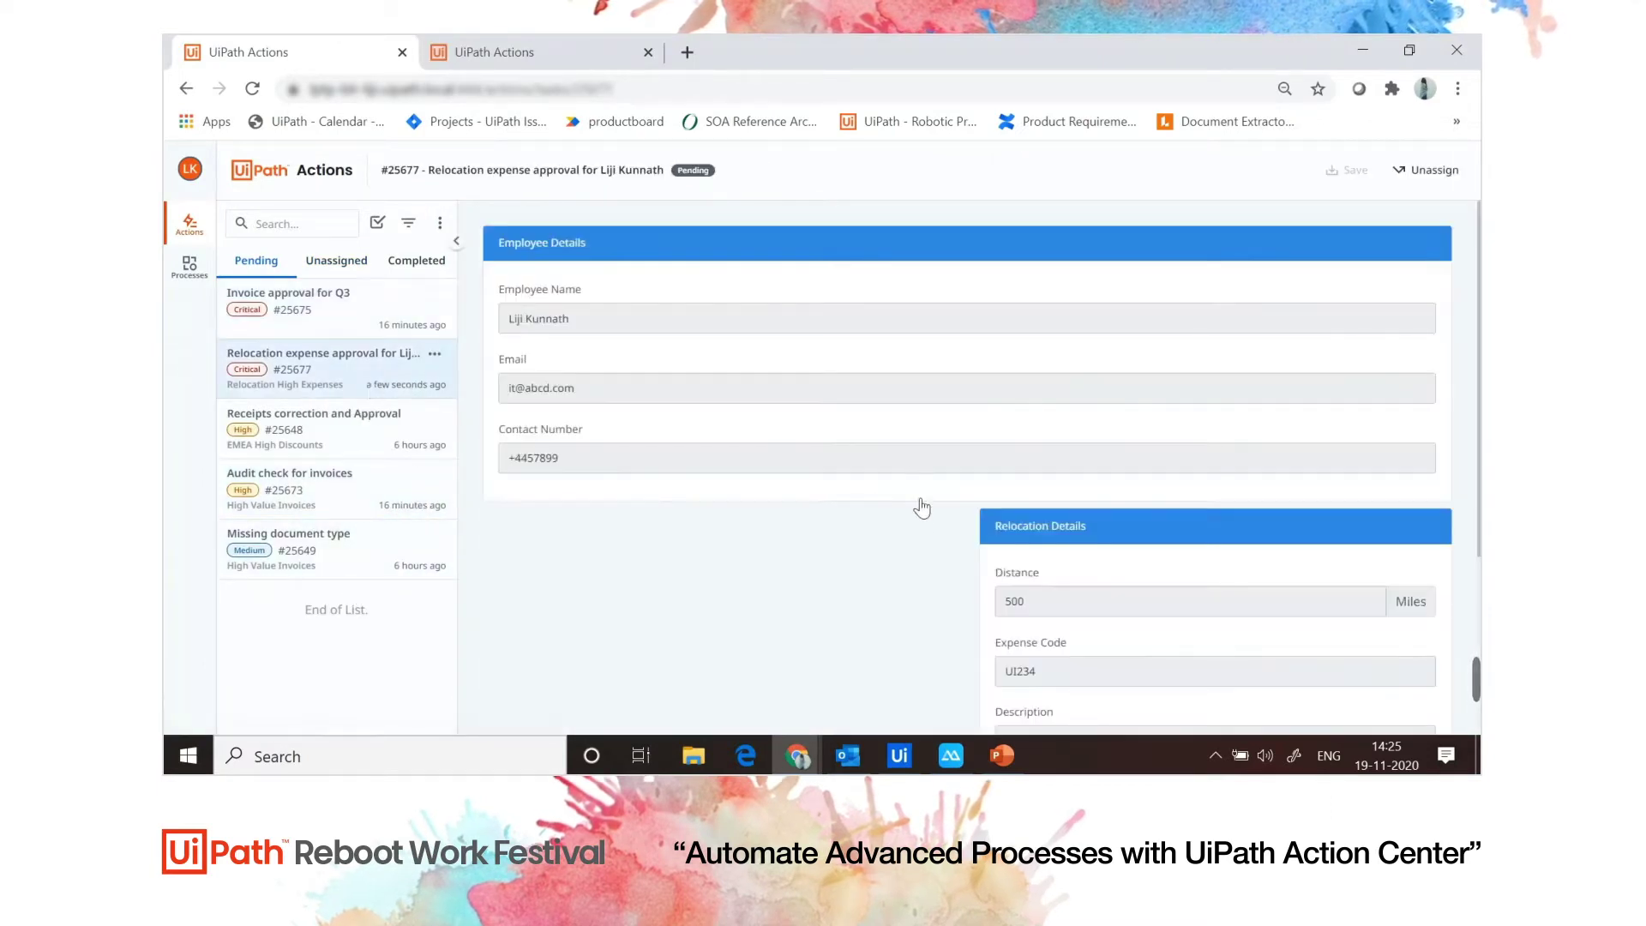
scroll(880, 608, down, 2)
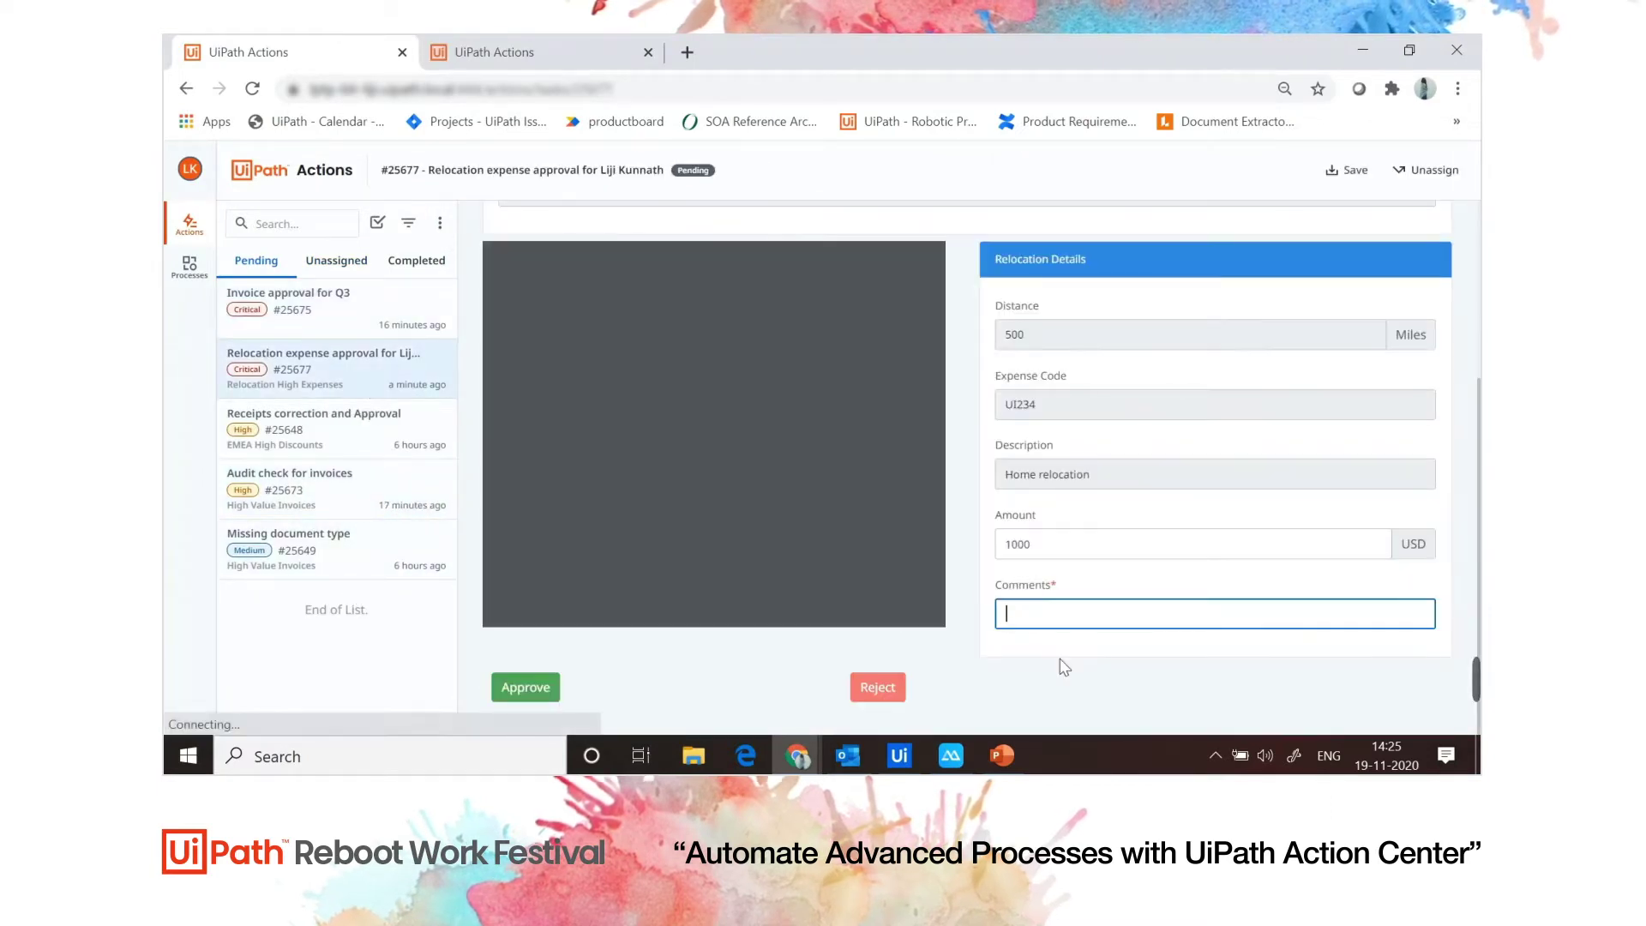
click(1066, 614)
click(1085, 495)
text(Approved within limits)
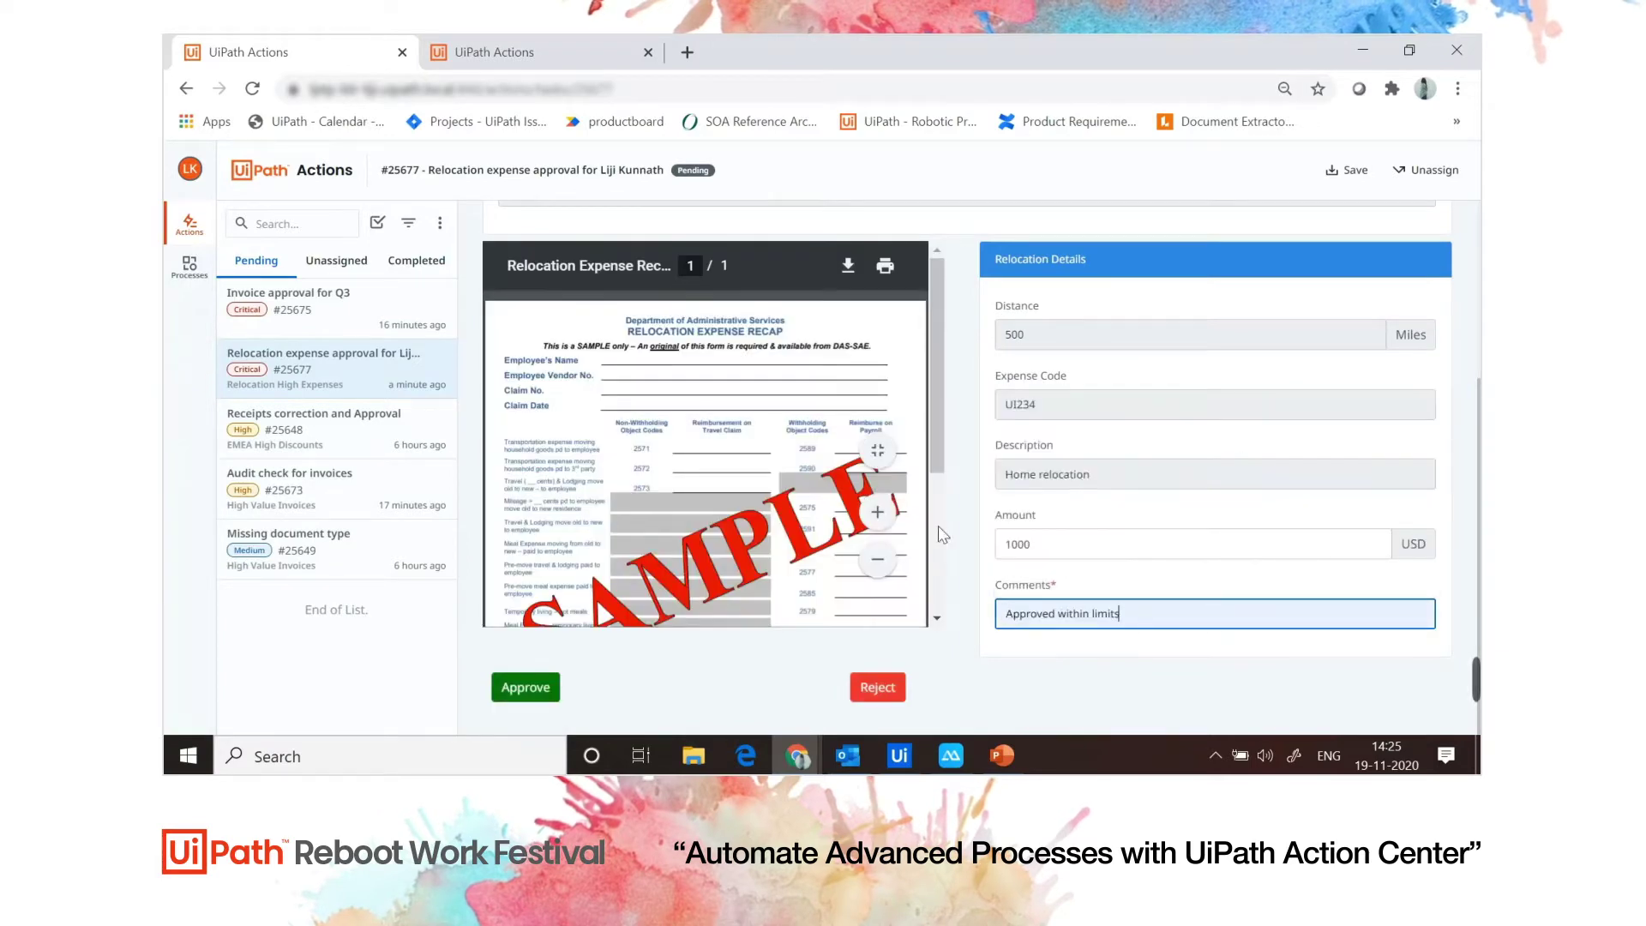
click(938, 521)
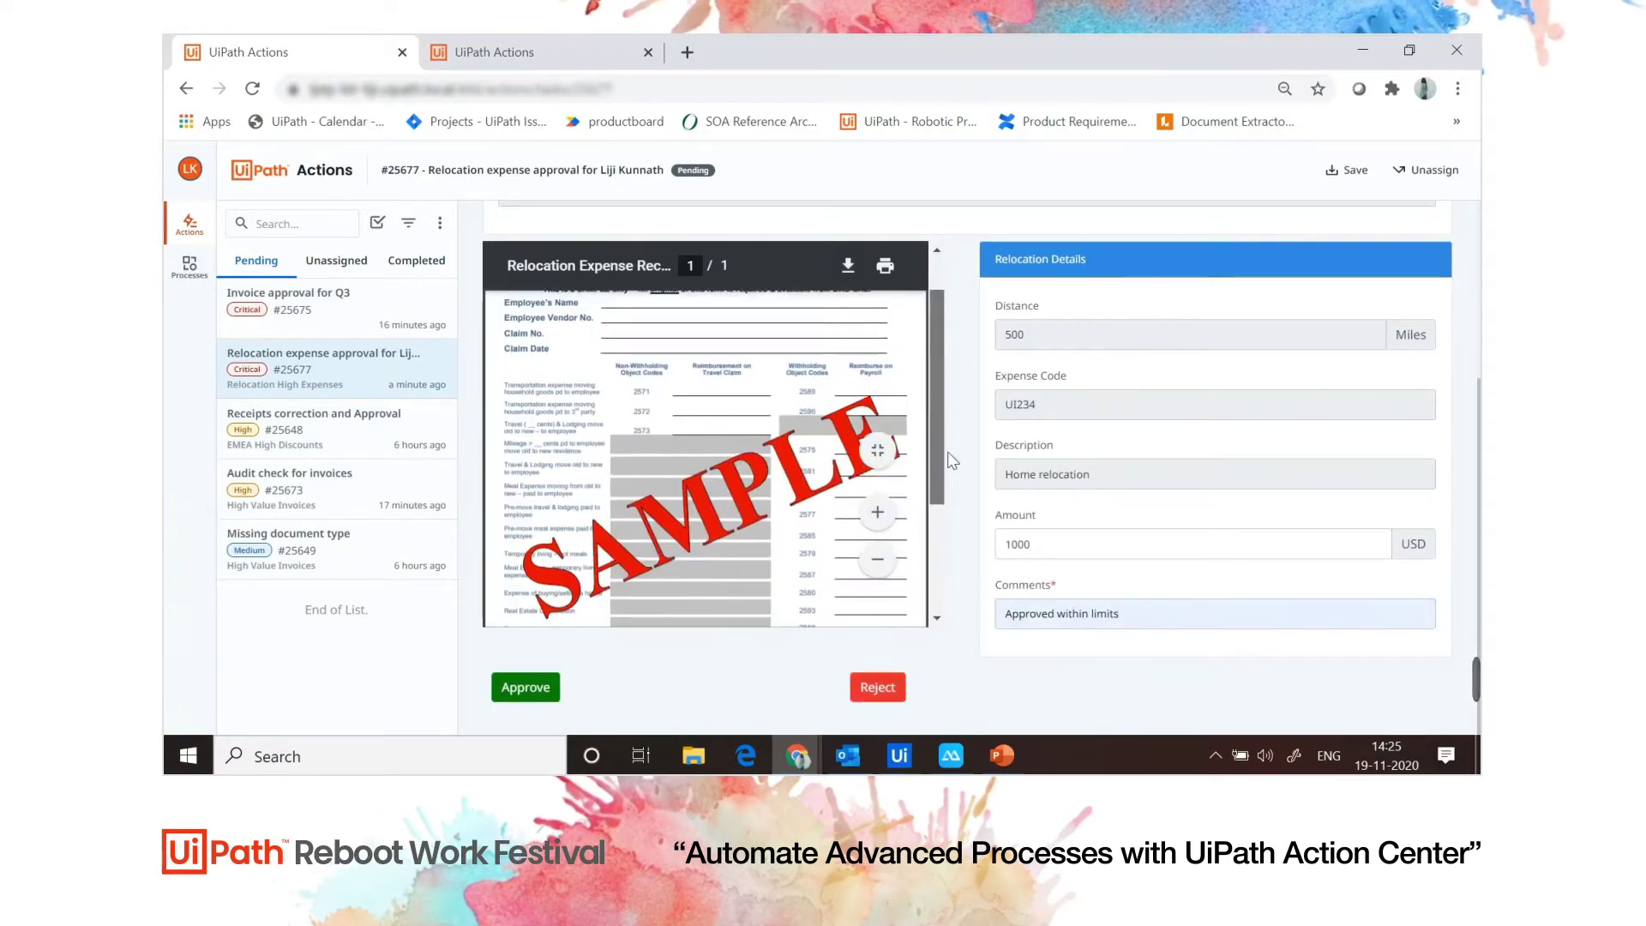
mouse_move(950, 495)
mouse_down()
mouse_move(946, 593)
mouse_move(945, 396)
mouse_up()
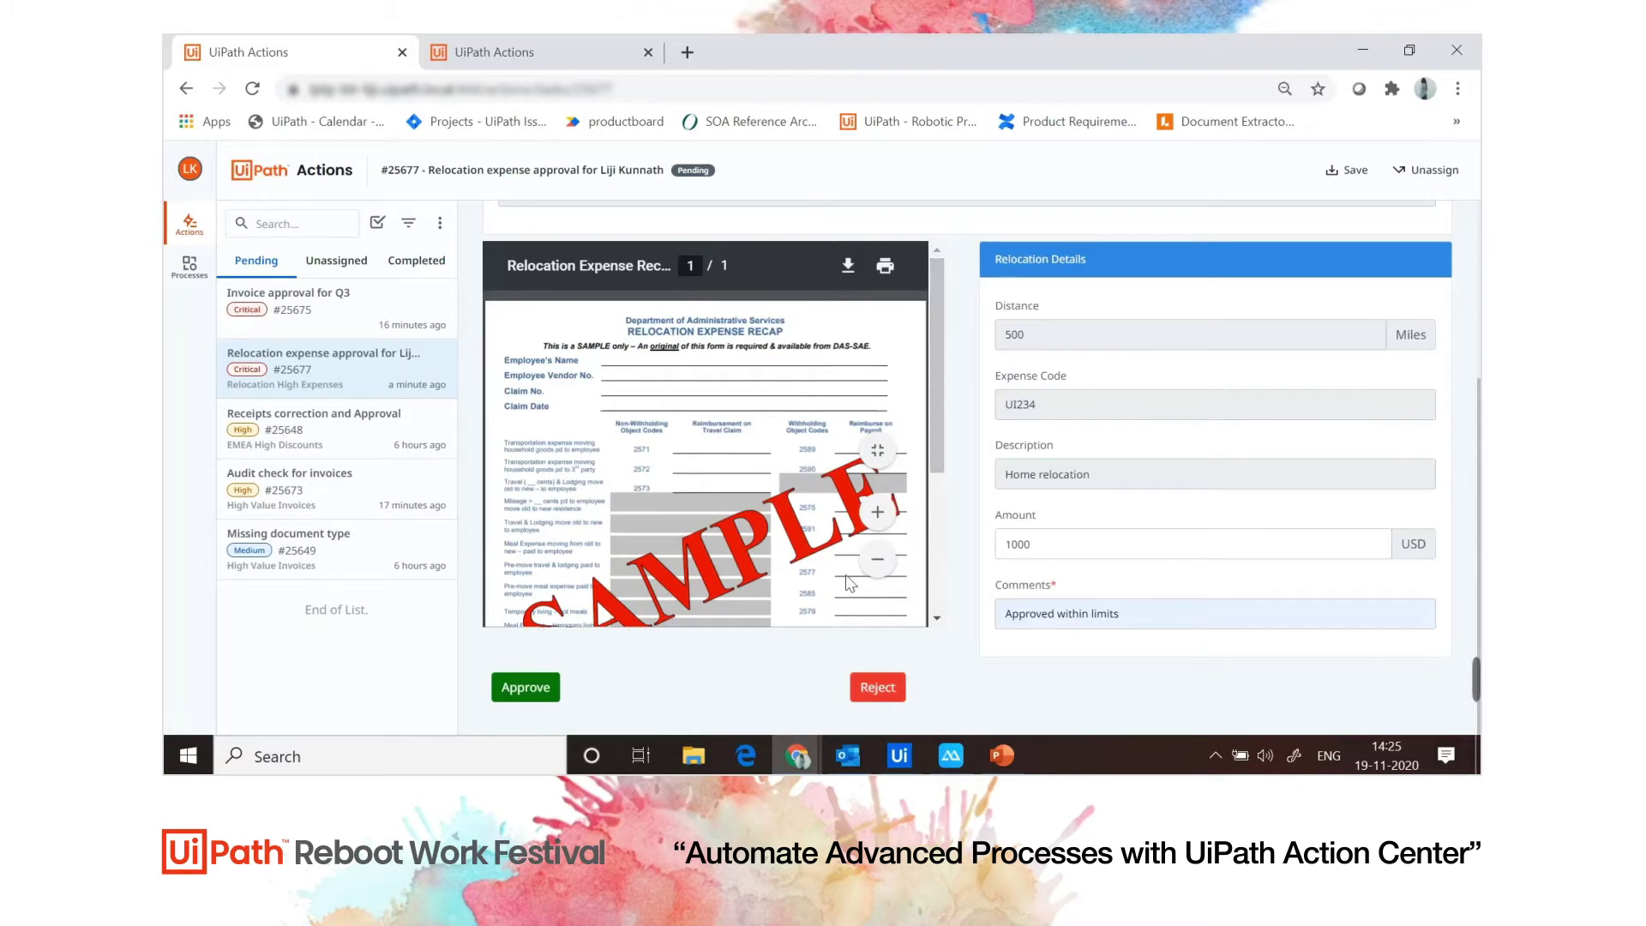
click(529, 689)
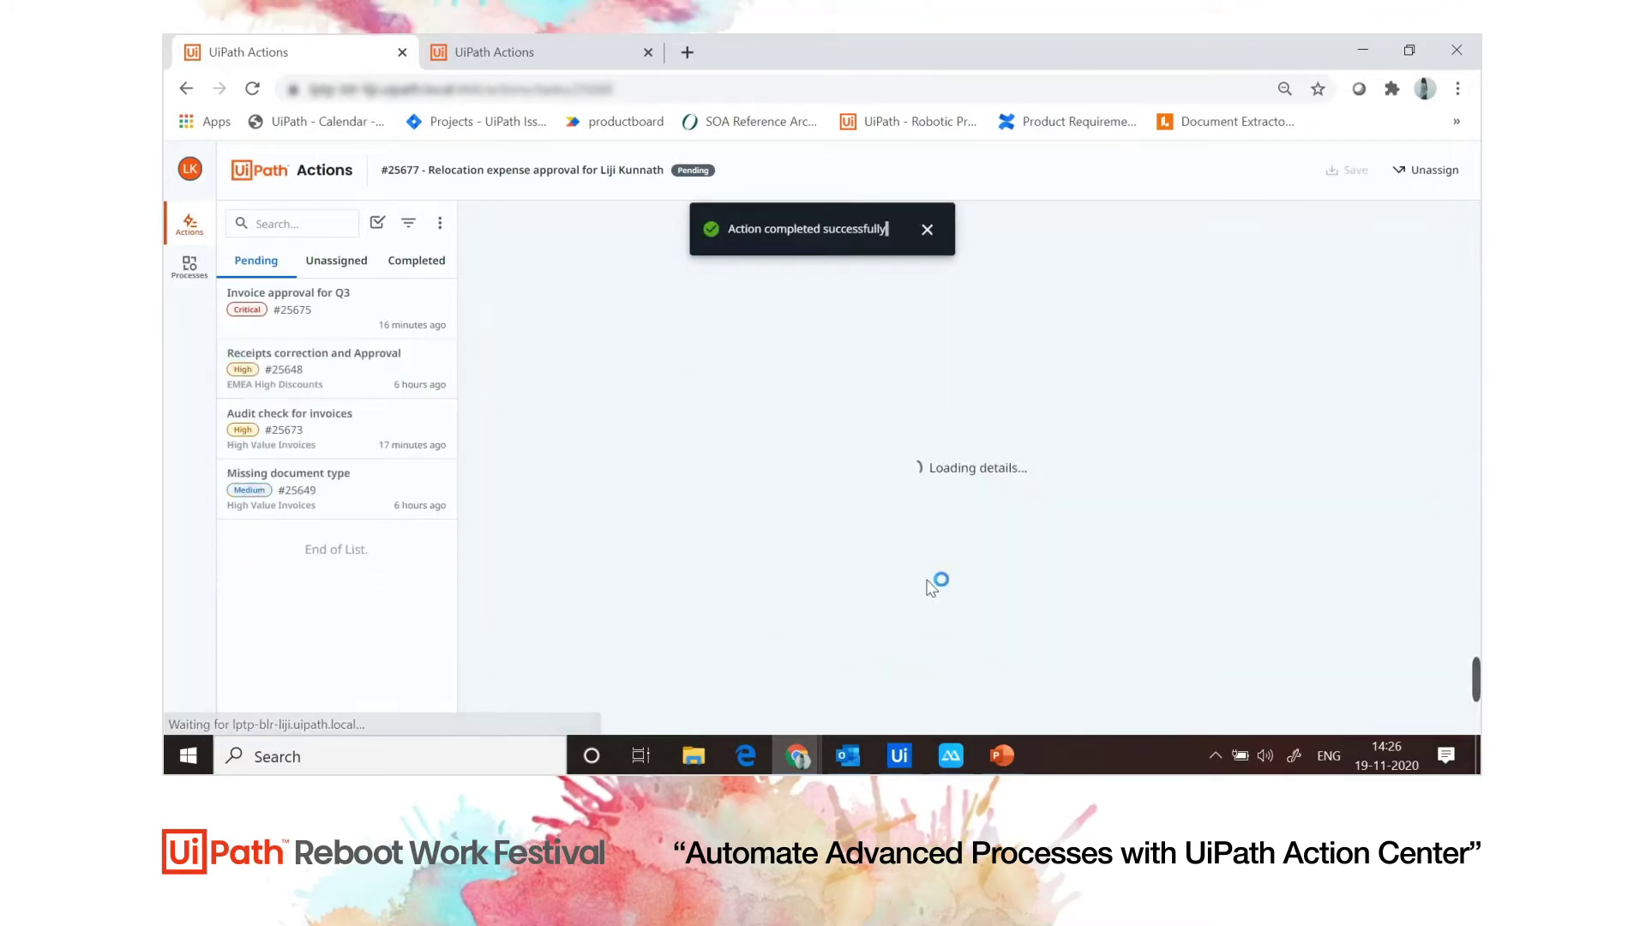
Step: In the Processes window, refresh runs and view the latest Relocation Expenses run's details
click(791, 759)
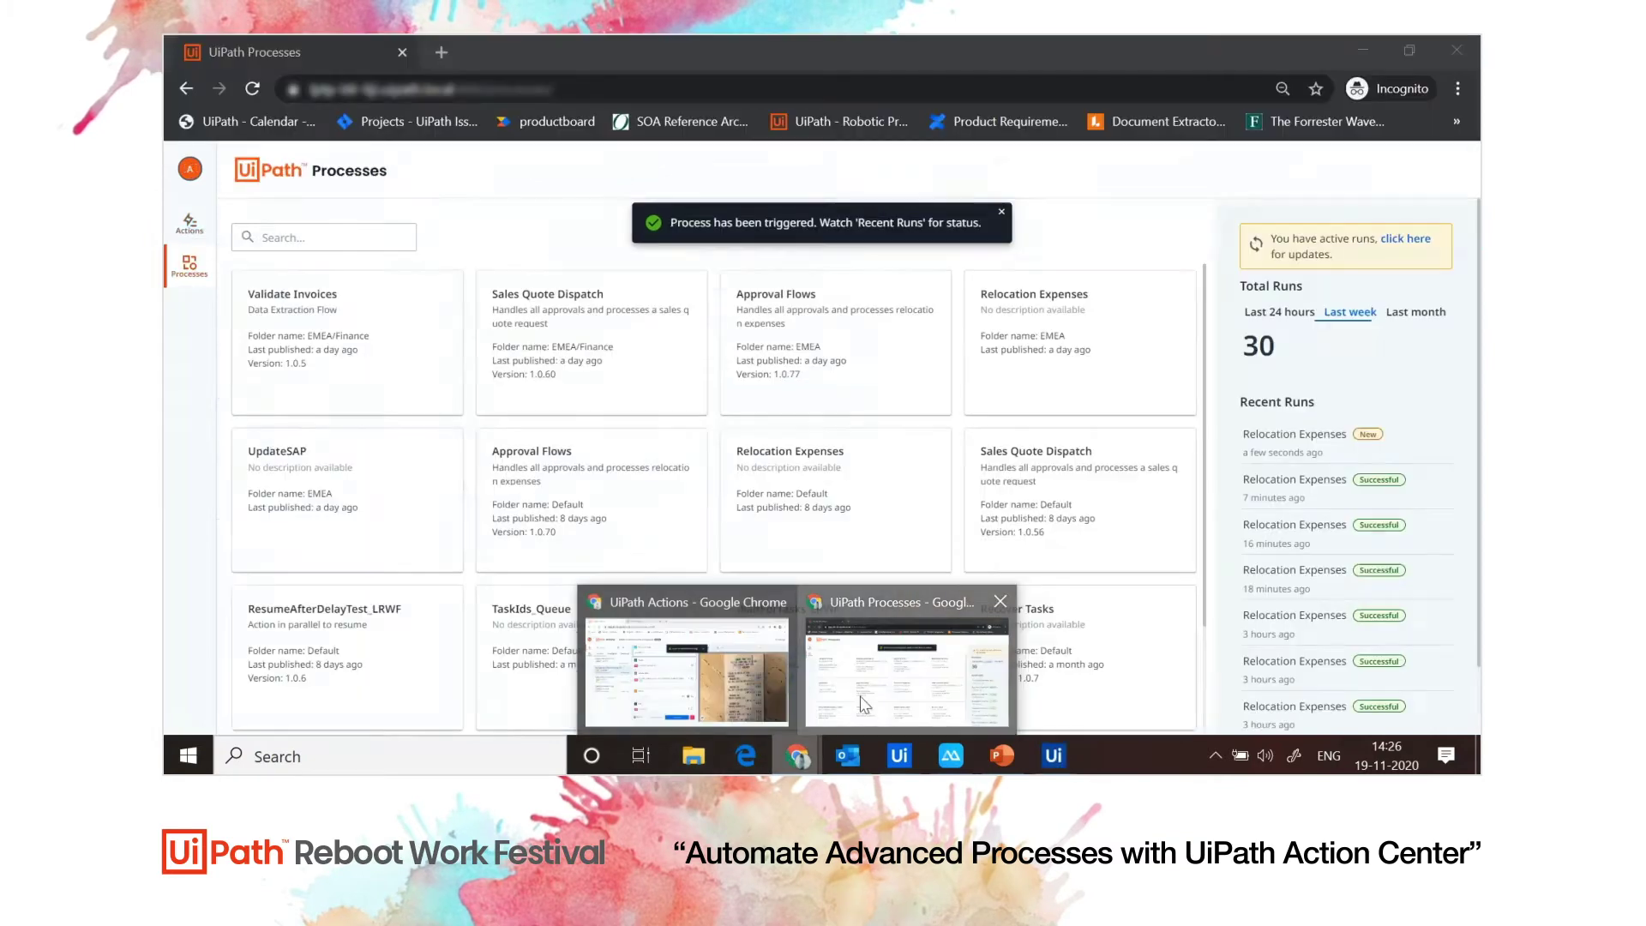
click(907, 663)
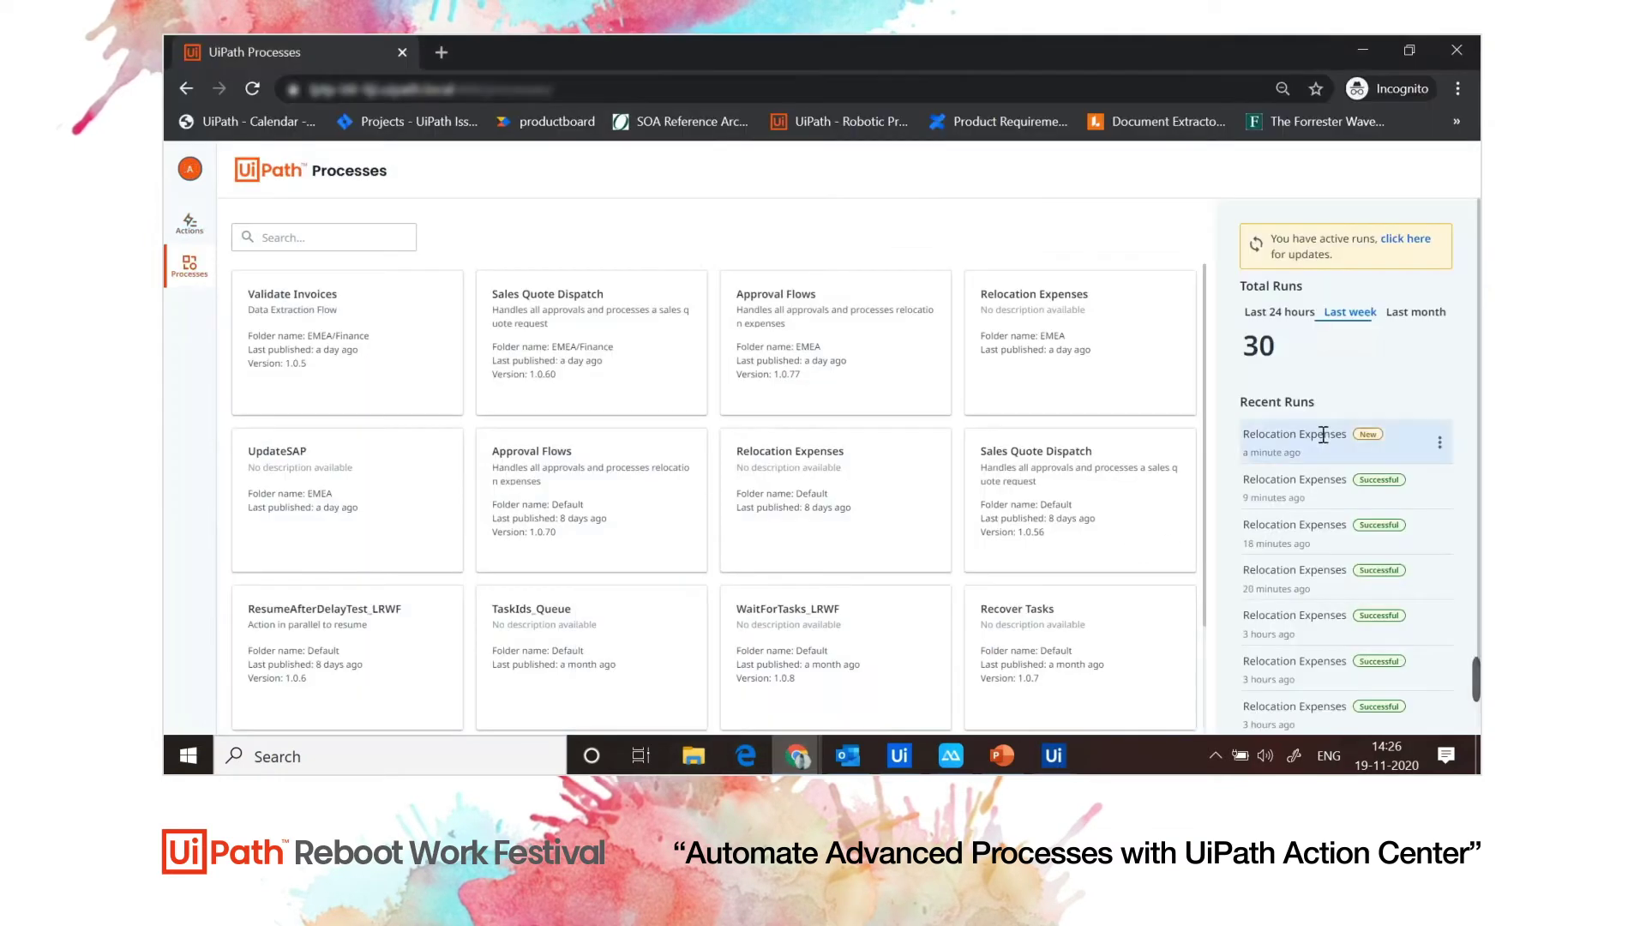
click(1416, 245)
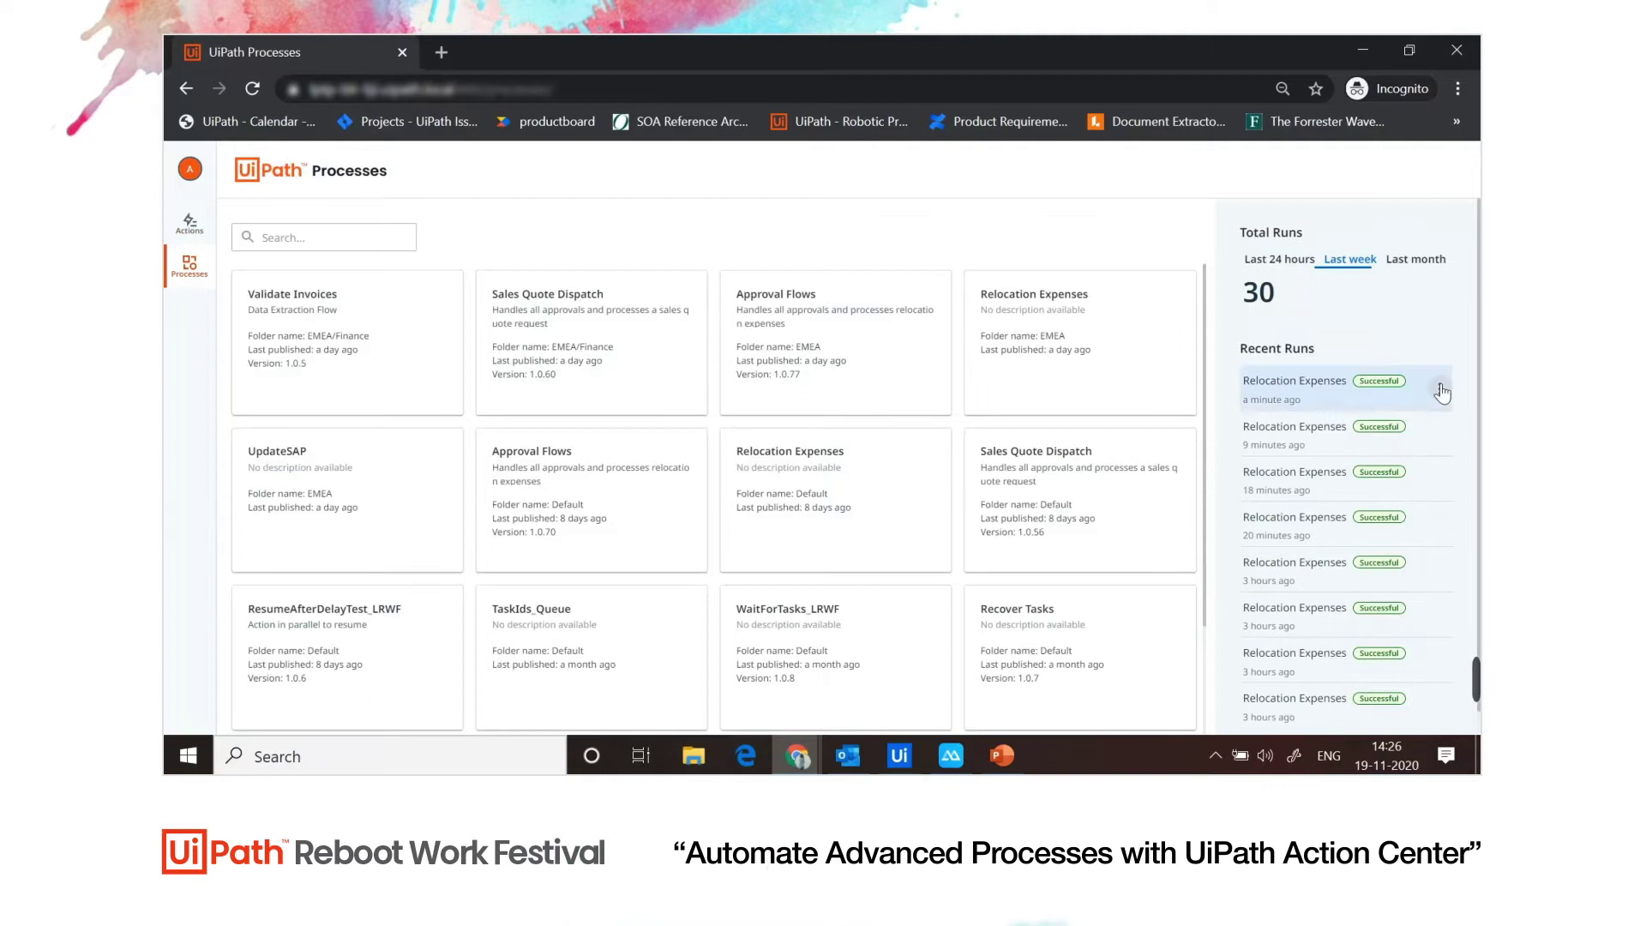
click(1431, 400)
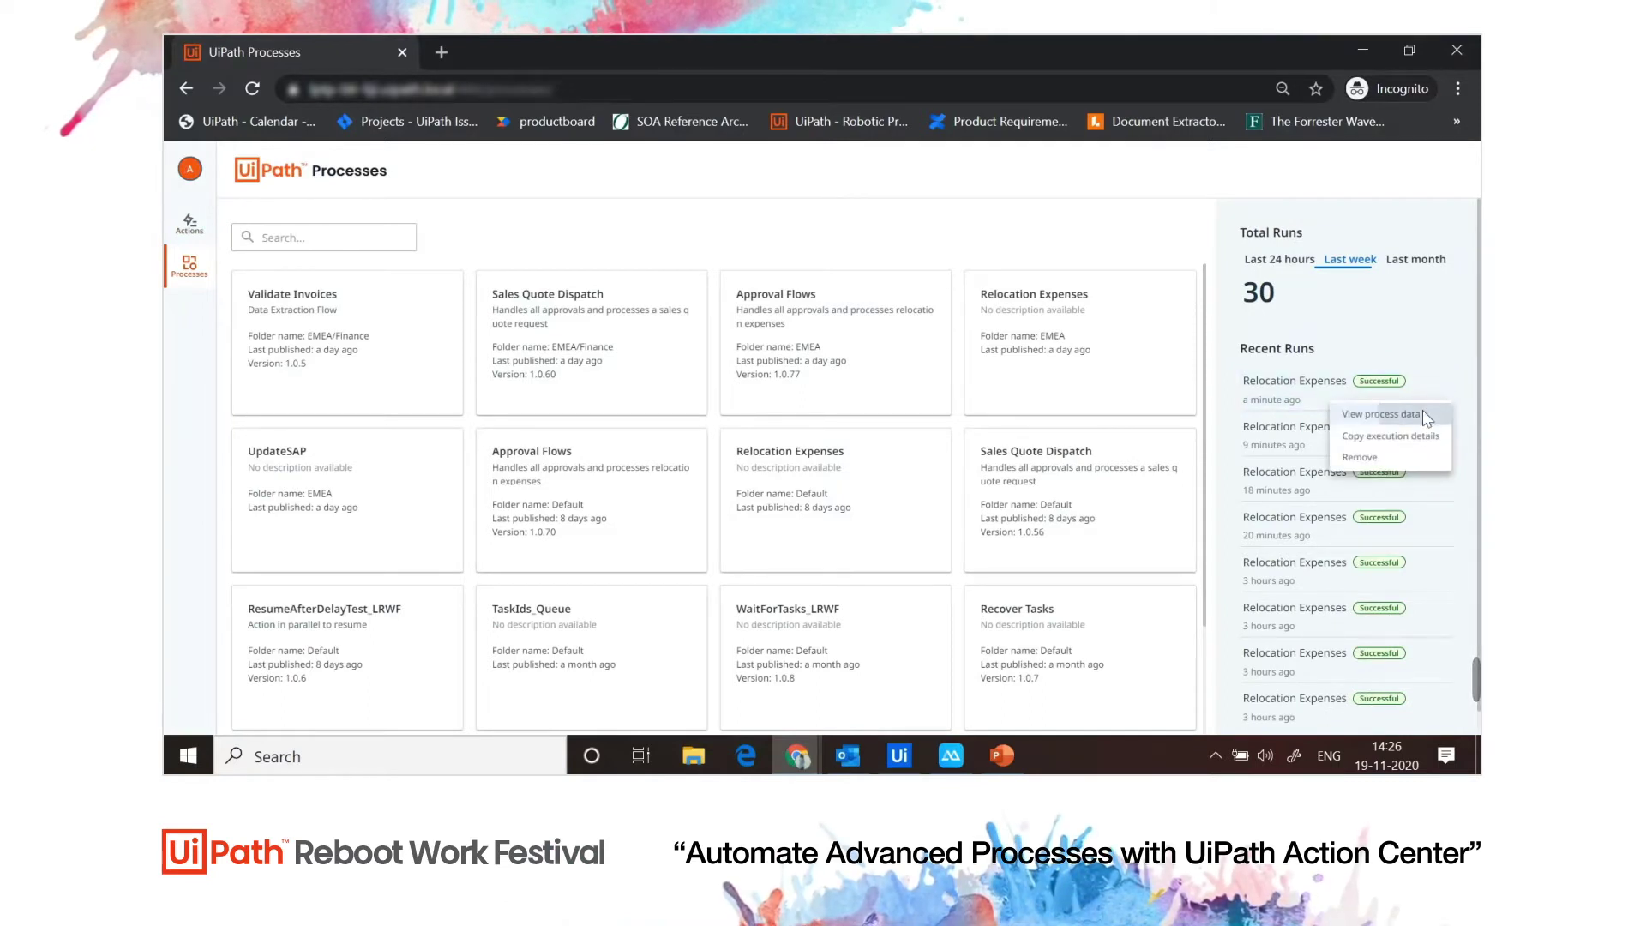
click(1383, 413)
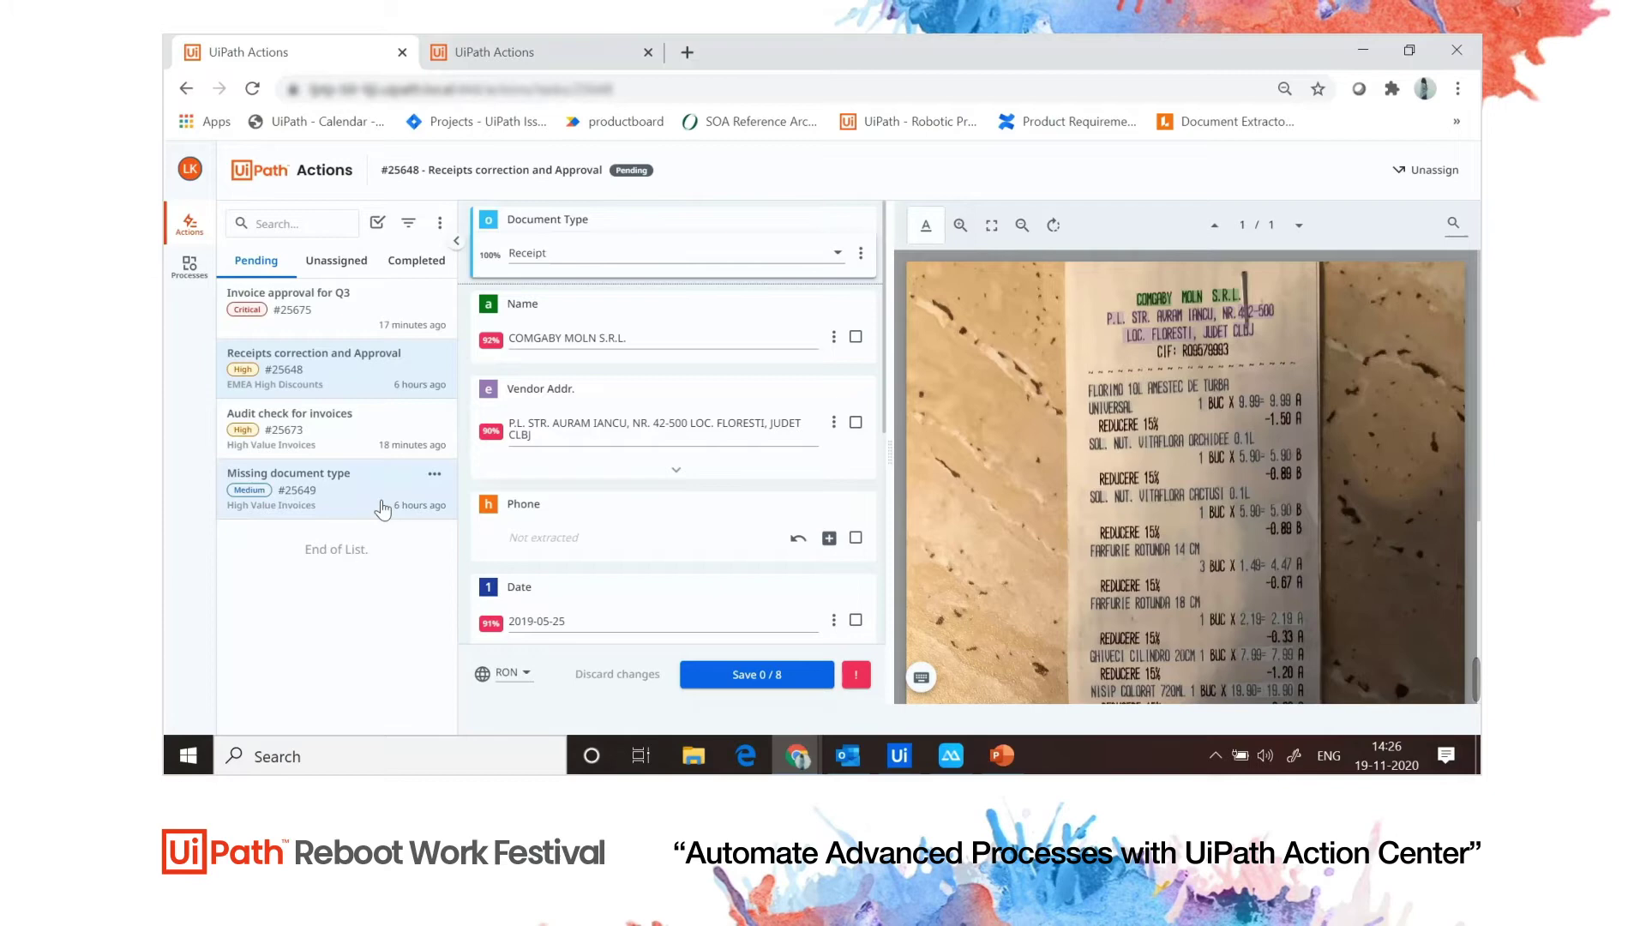
Step: Open the Q3 invoice approval task and change its proposed cost to 6000
click(345, 316)
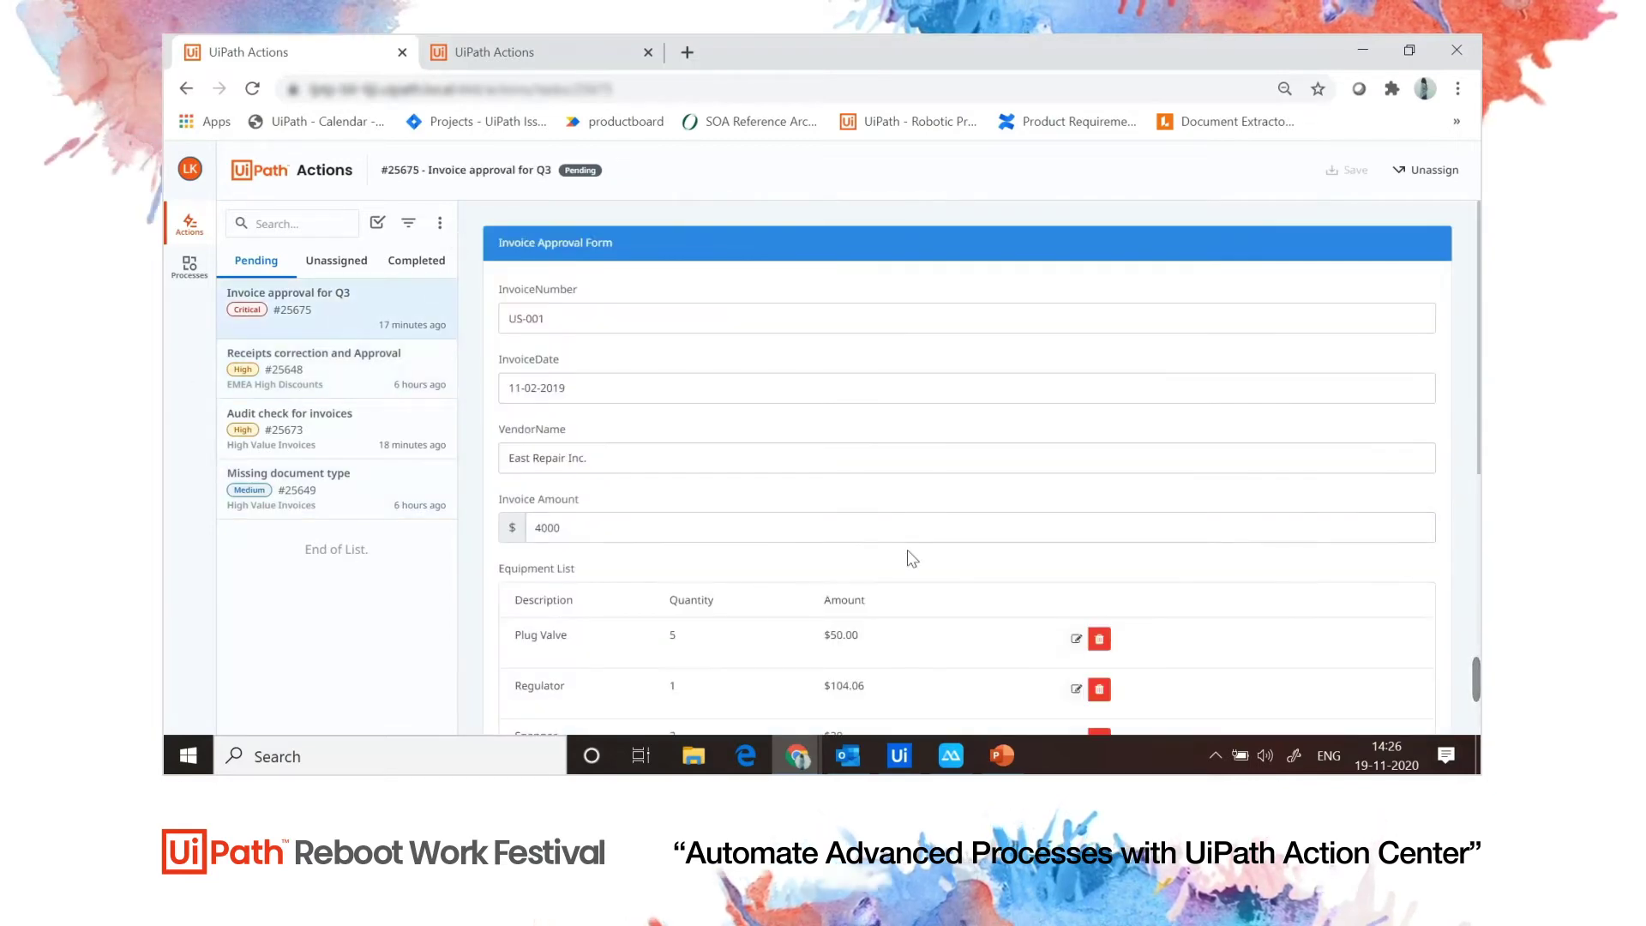
scroll(908, 557, down, 3)
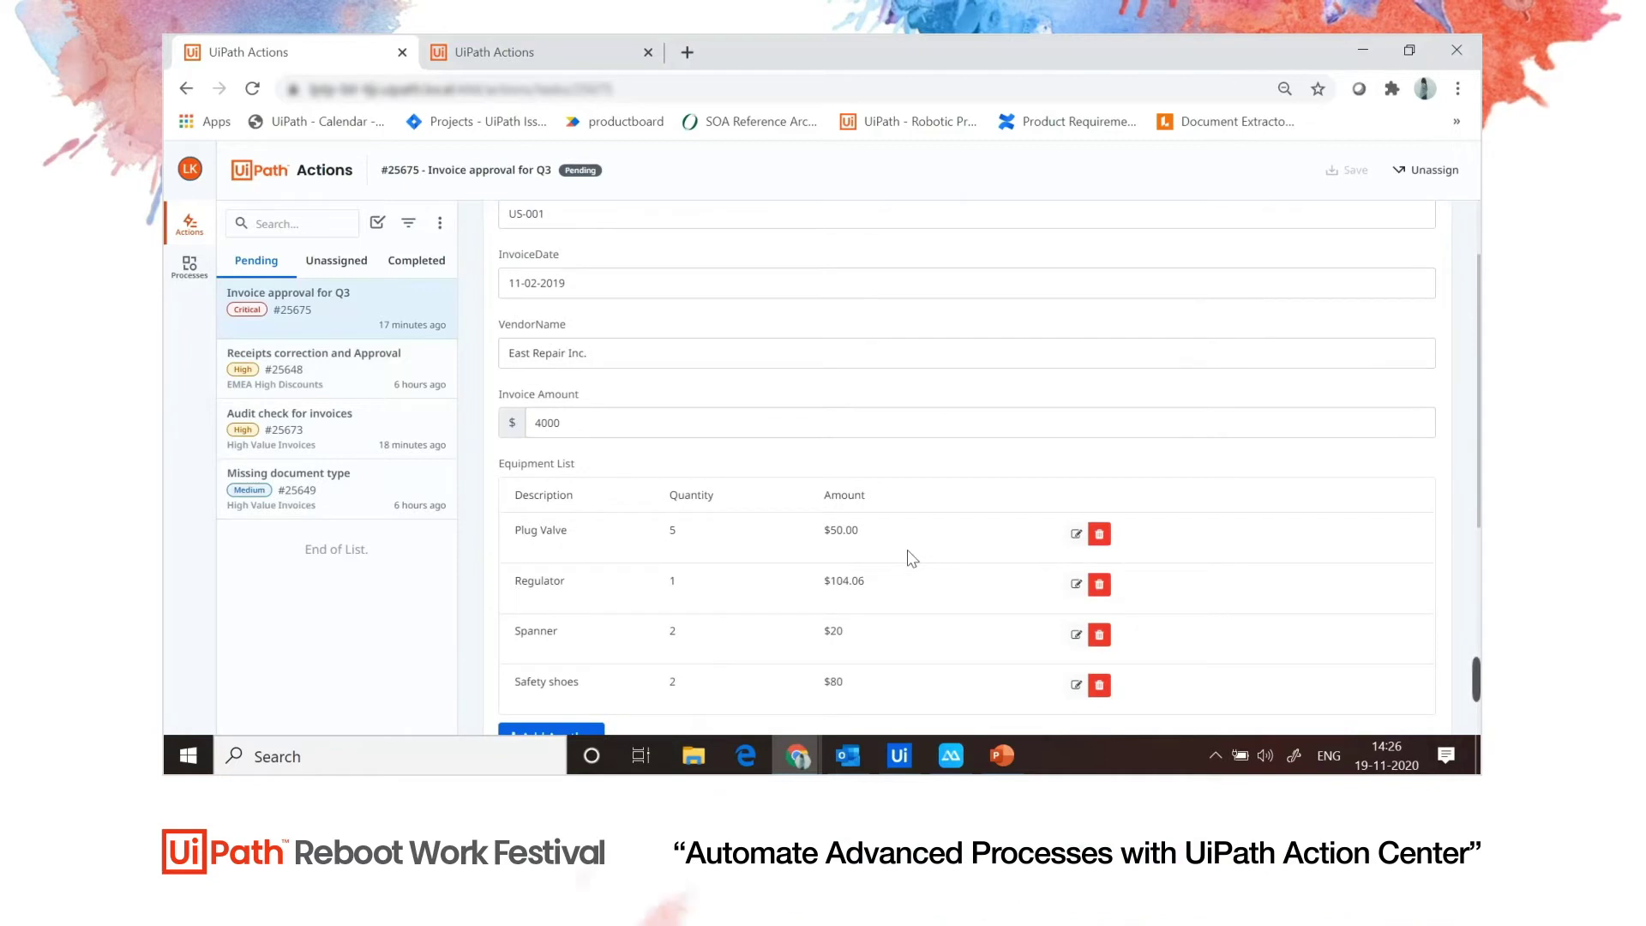
scroll(907, 558, down, 1)
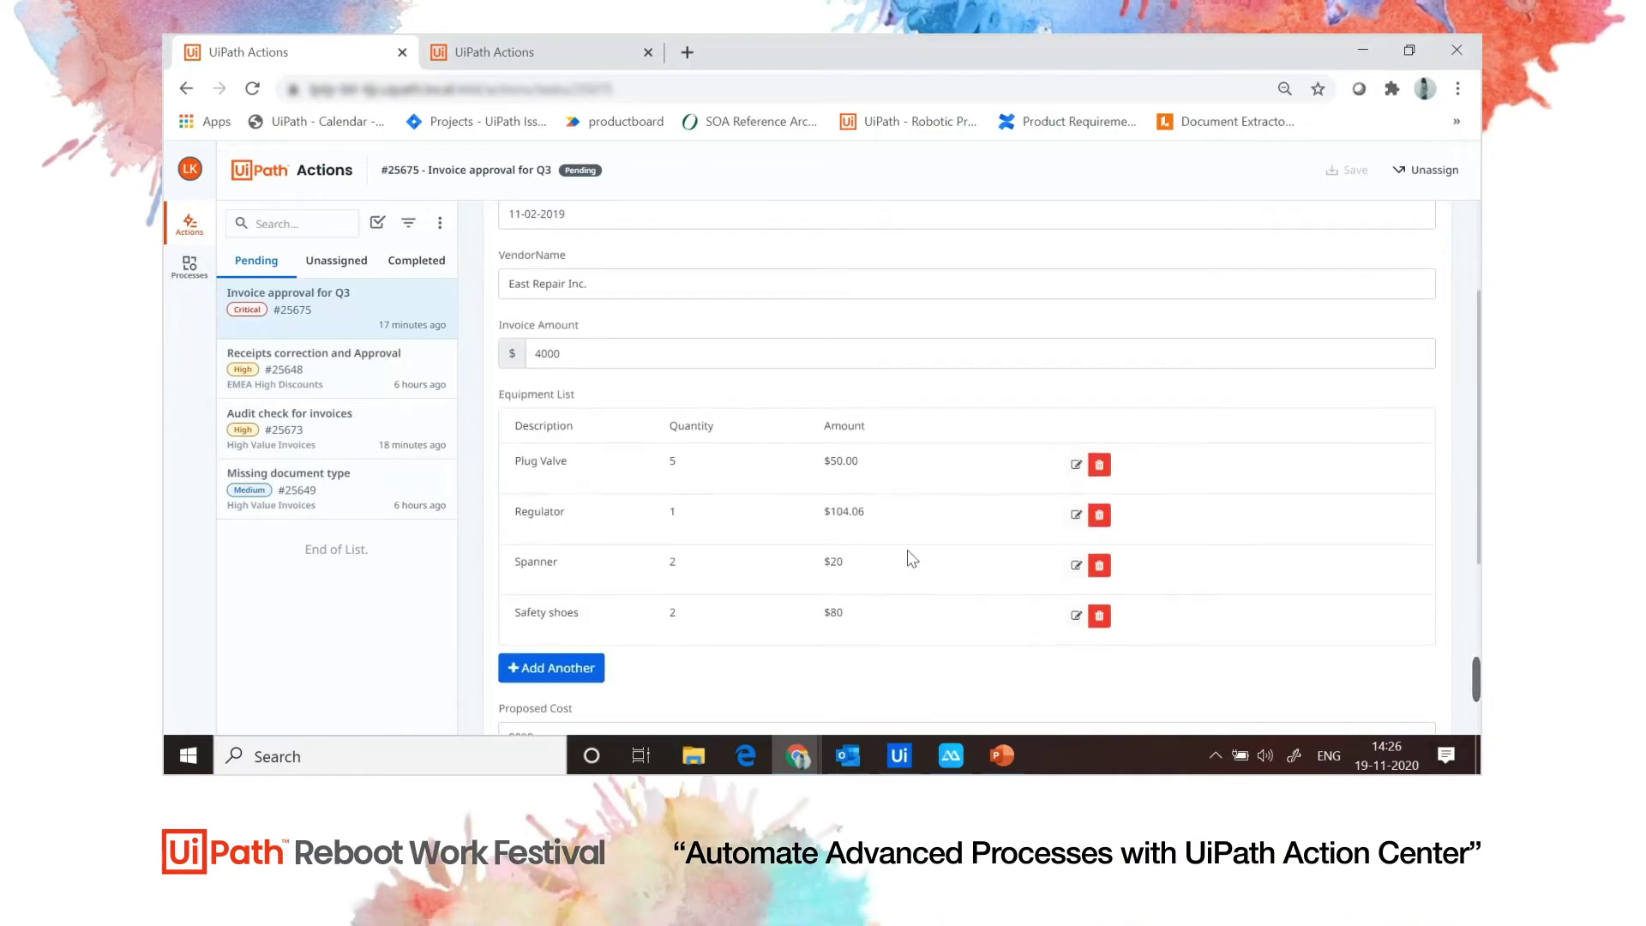
scroll(906, 557, down, 1)
click(1076, 537)
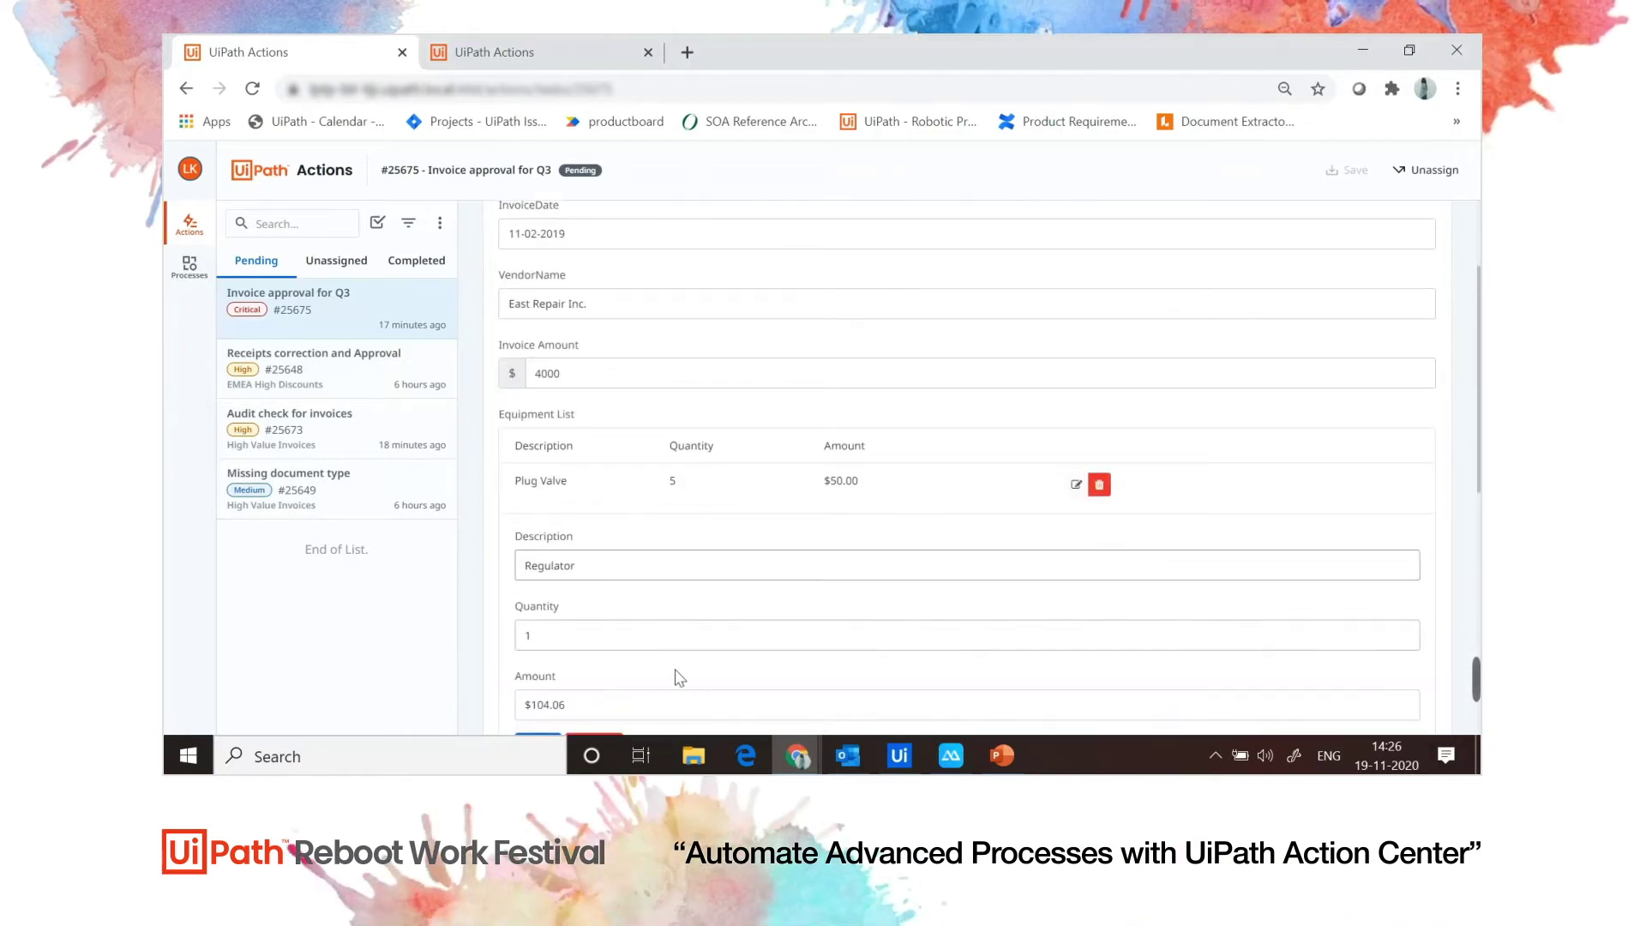
scroll(676, 678, down, 3)
click(590, 500)
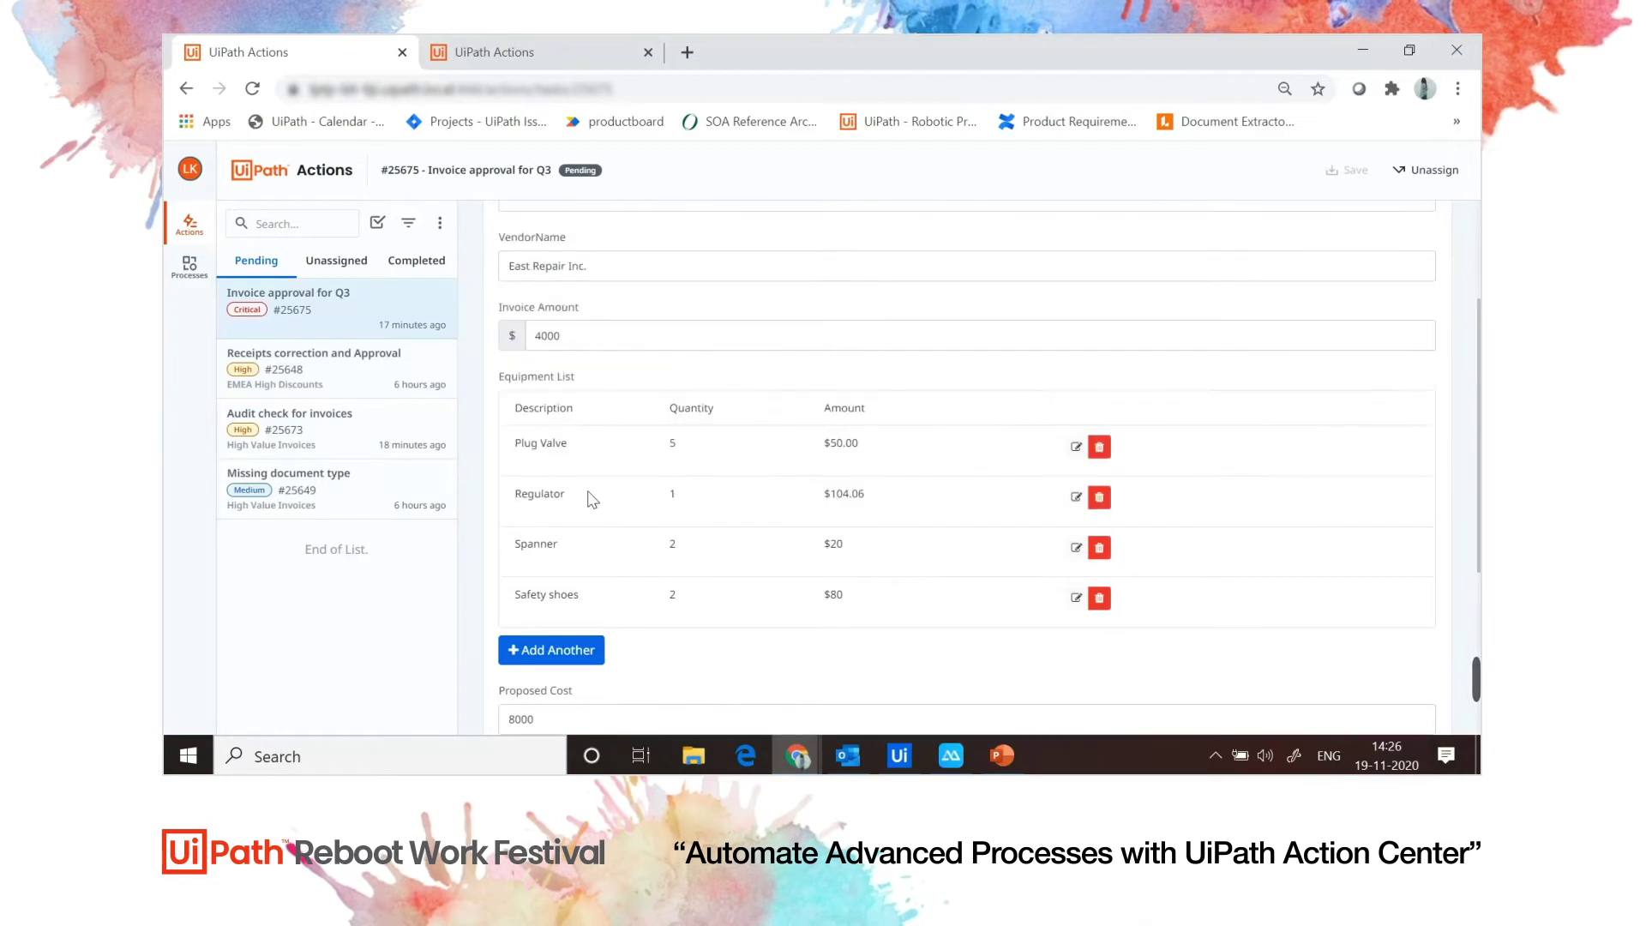
scroll(660, 519, down, 1)
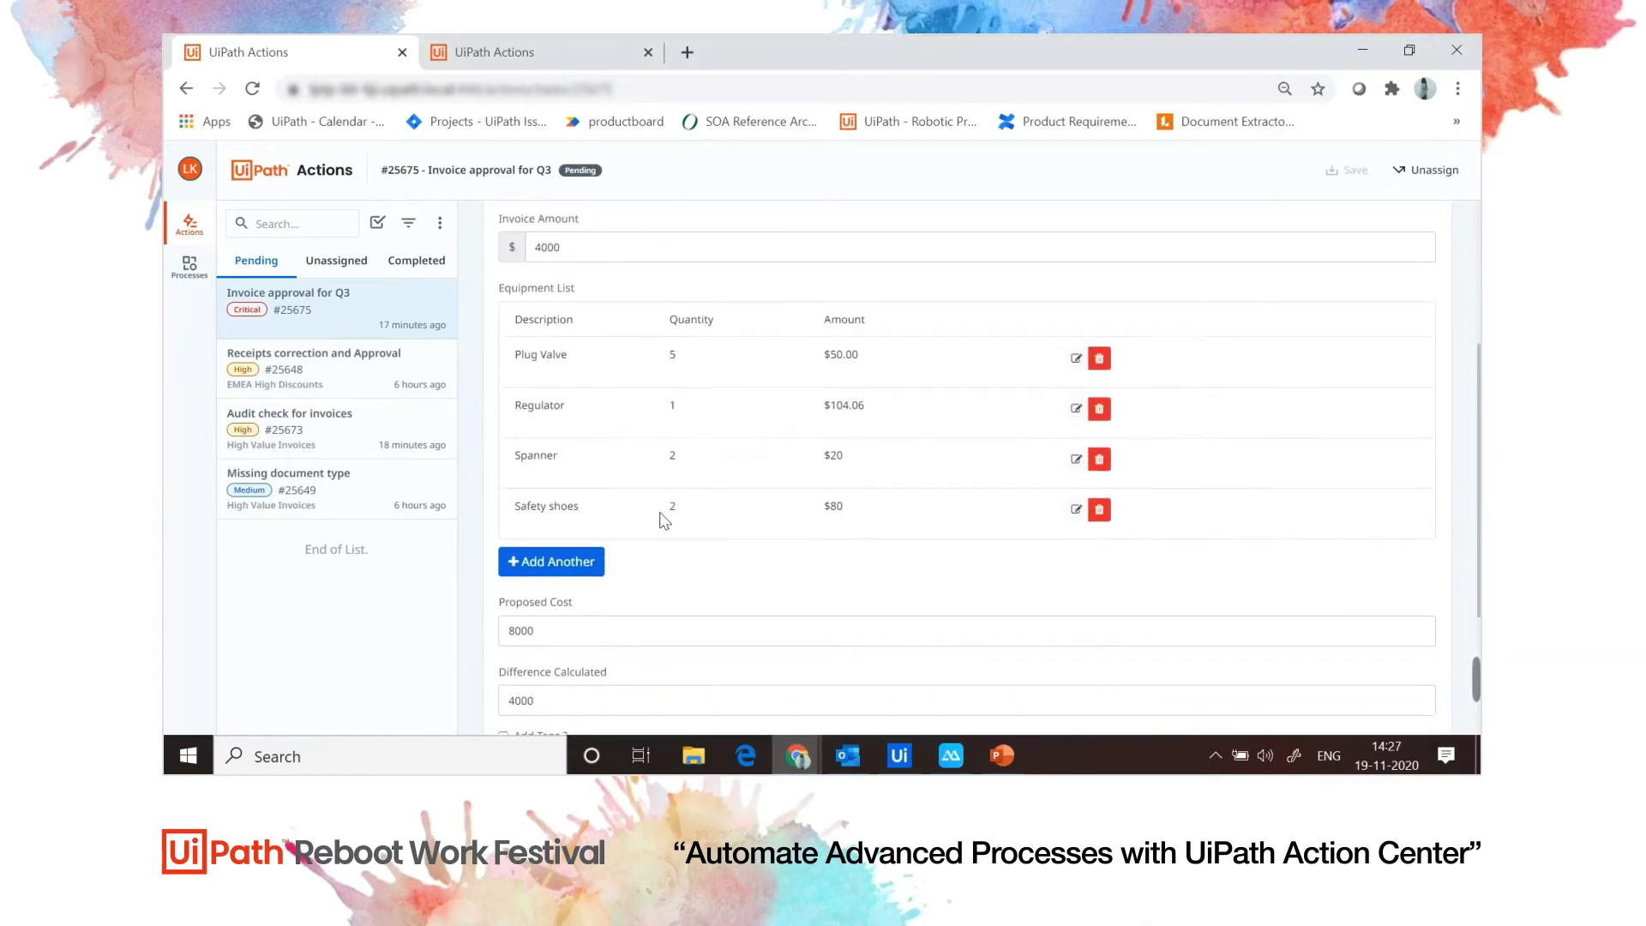
scroll(629, 582, down, 3)
click(594, 600)
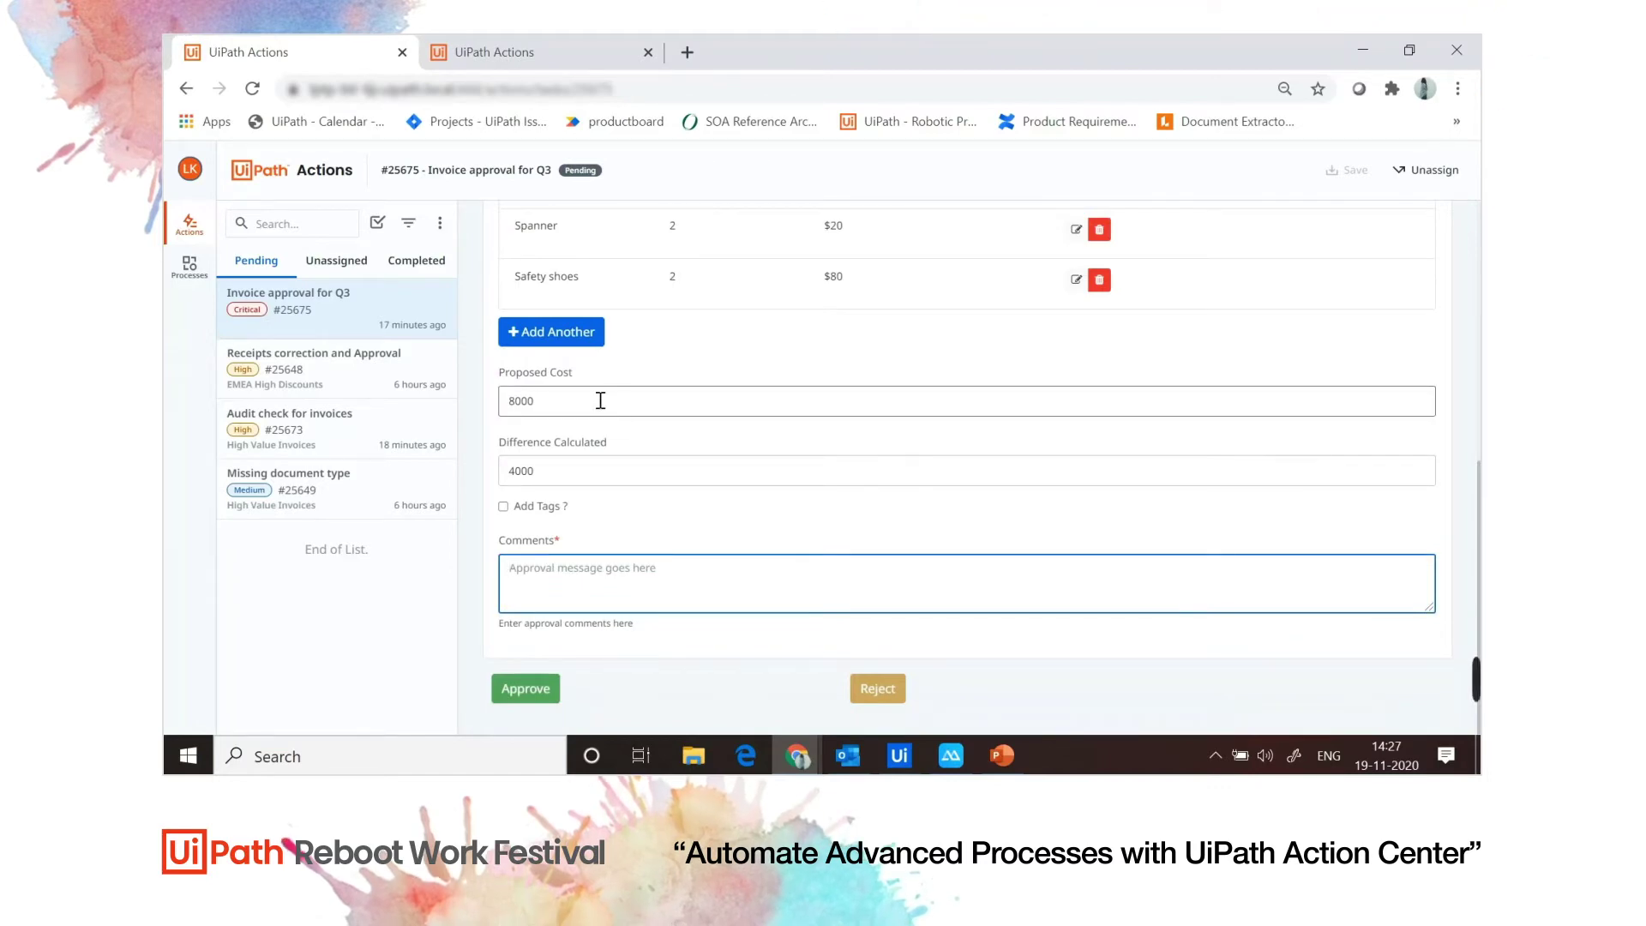
click(601, 400)
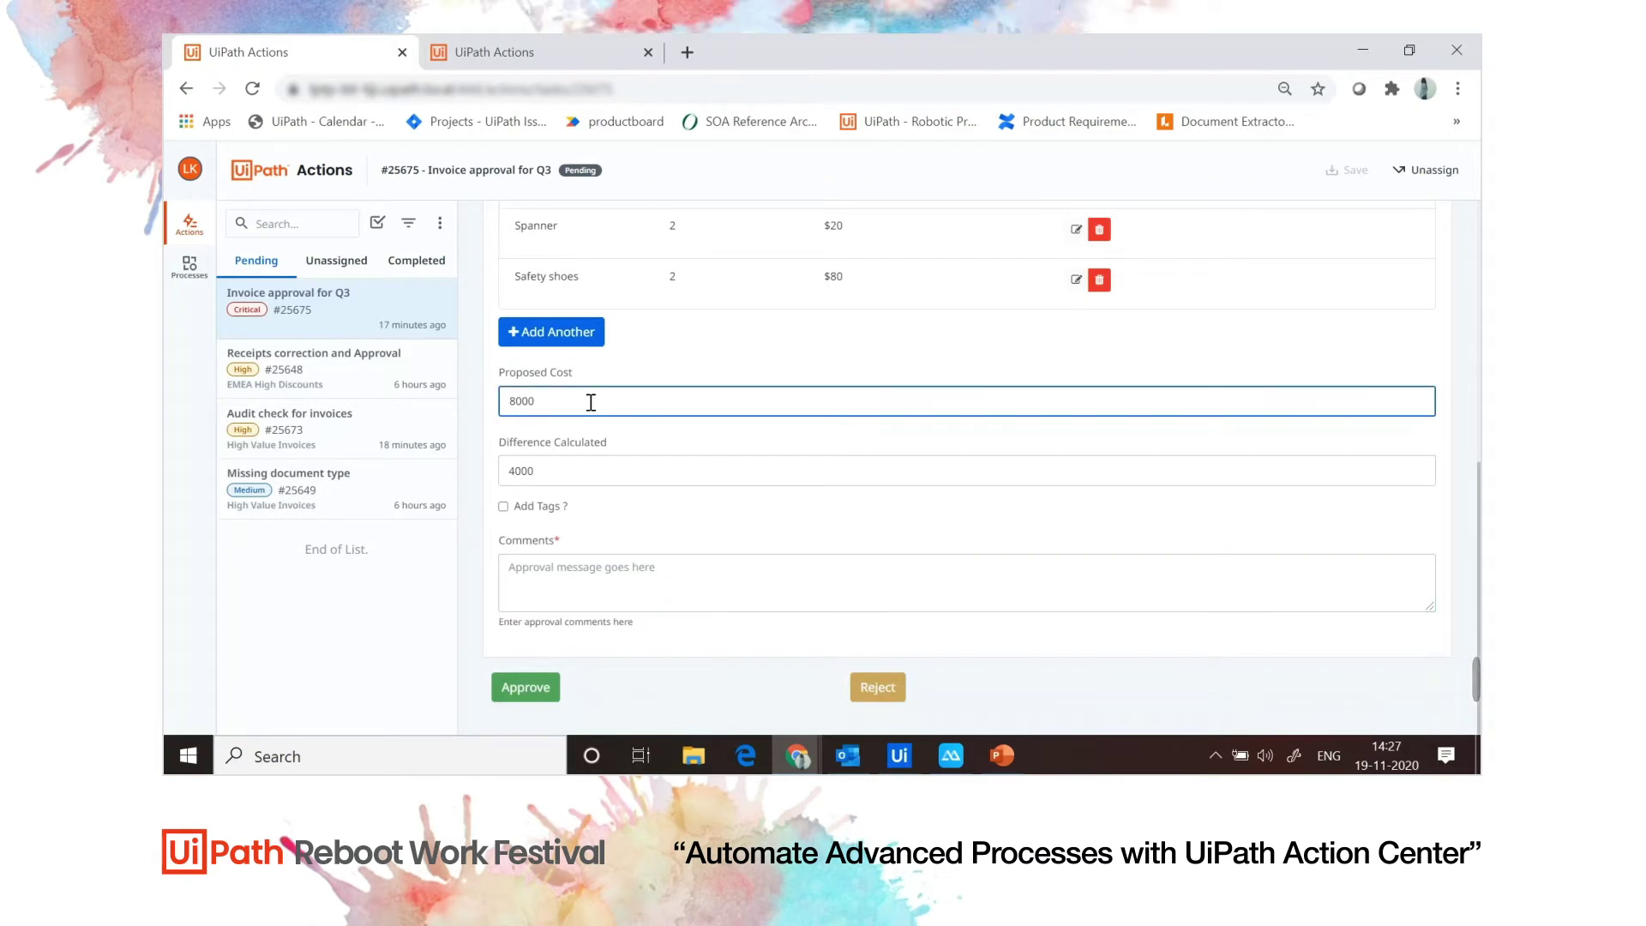
key(BackSpace)
key(BackSpace)
key(BackSpace)
key(BackSpace)
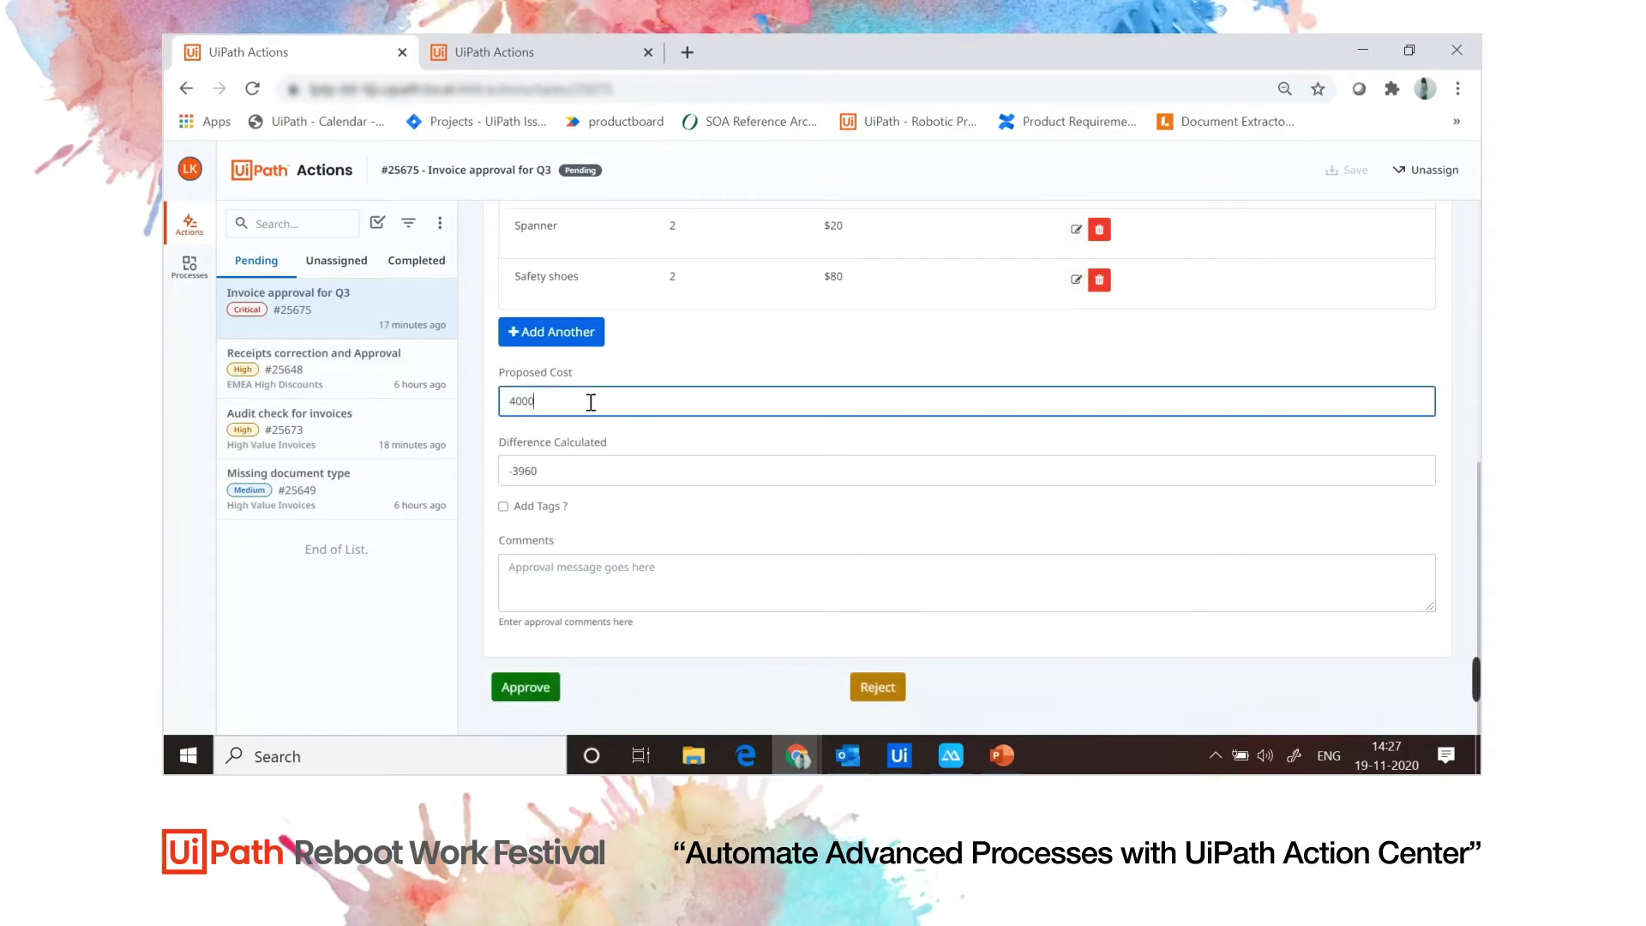
click(604, 576)
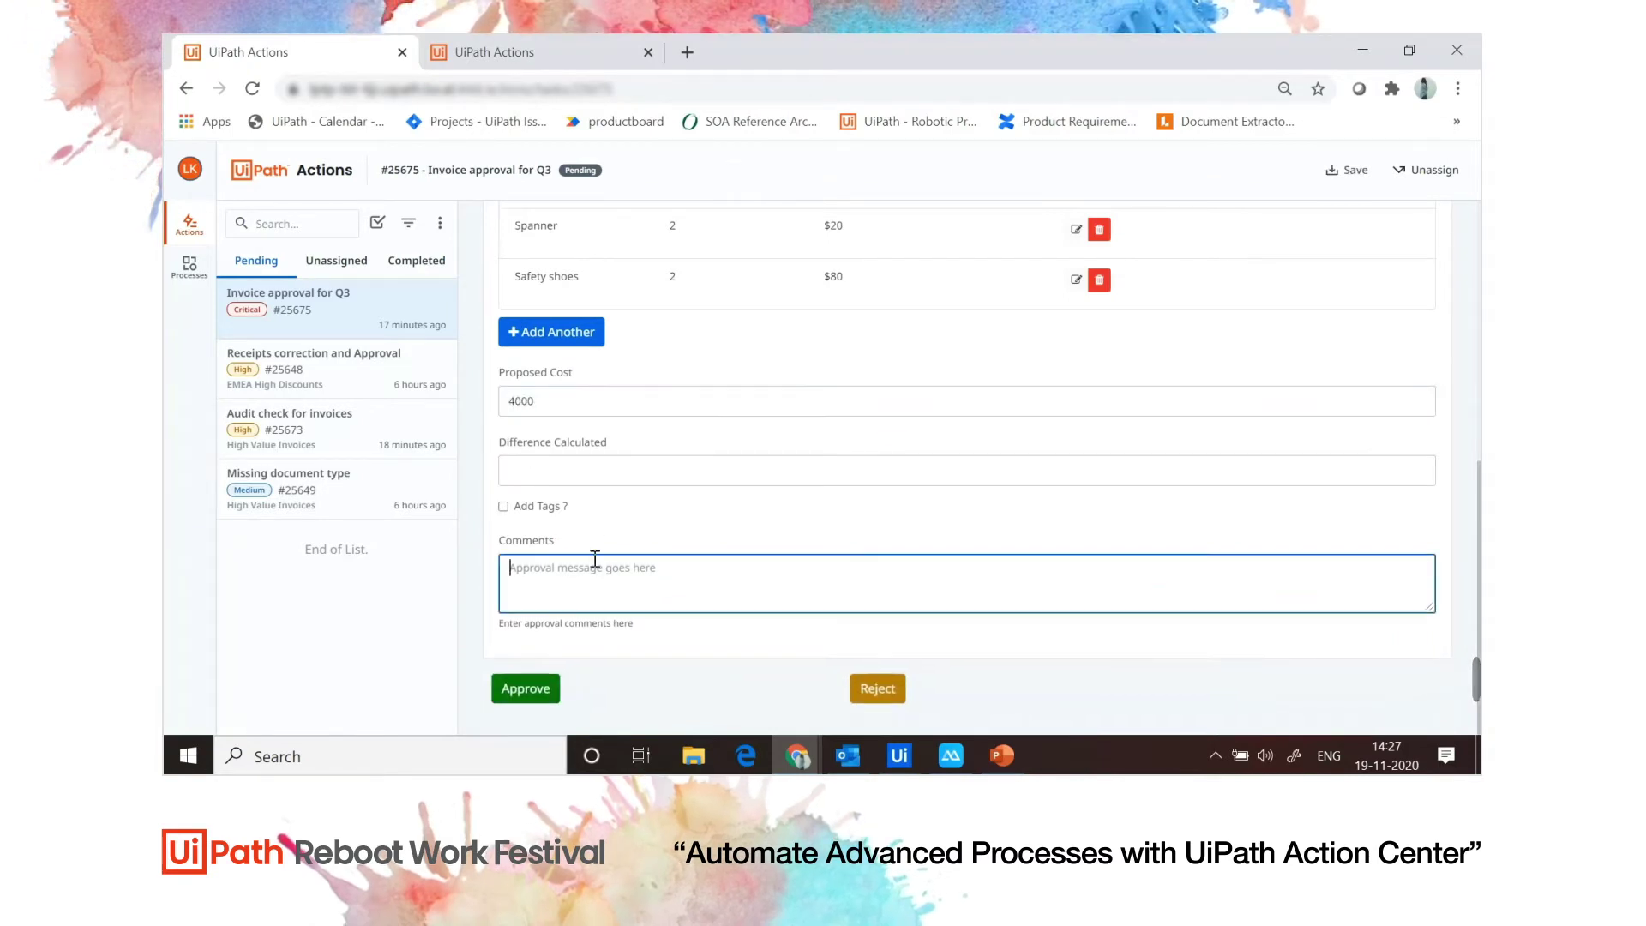
drag(570, 399, 506, 401)
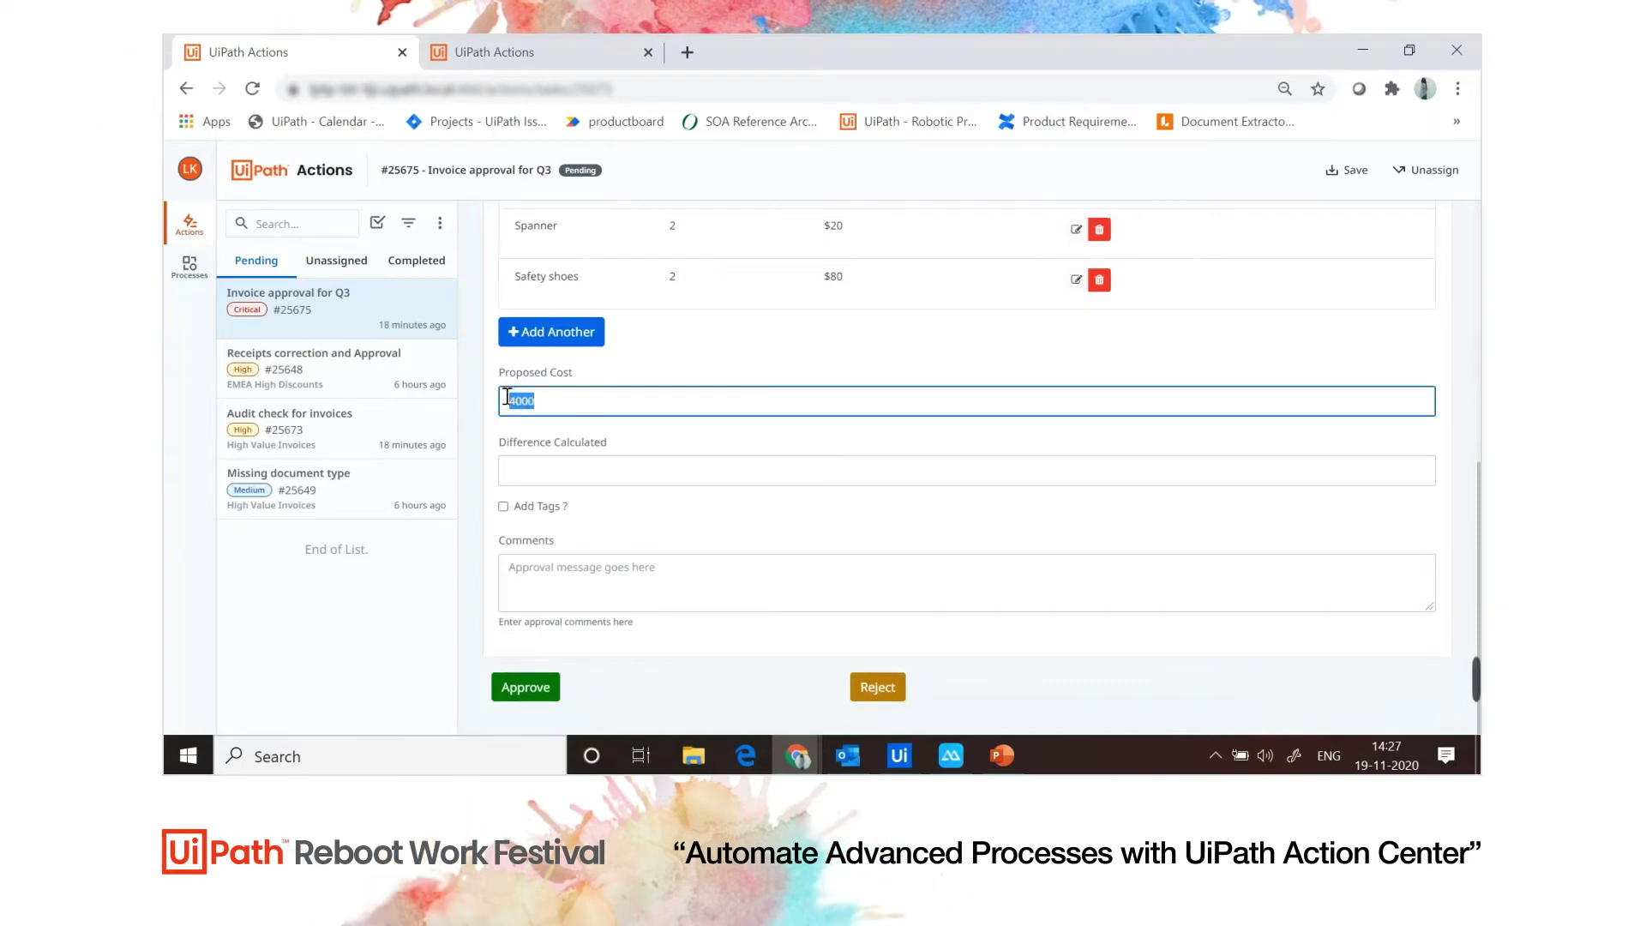
text(6000)
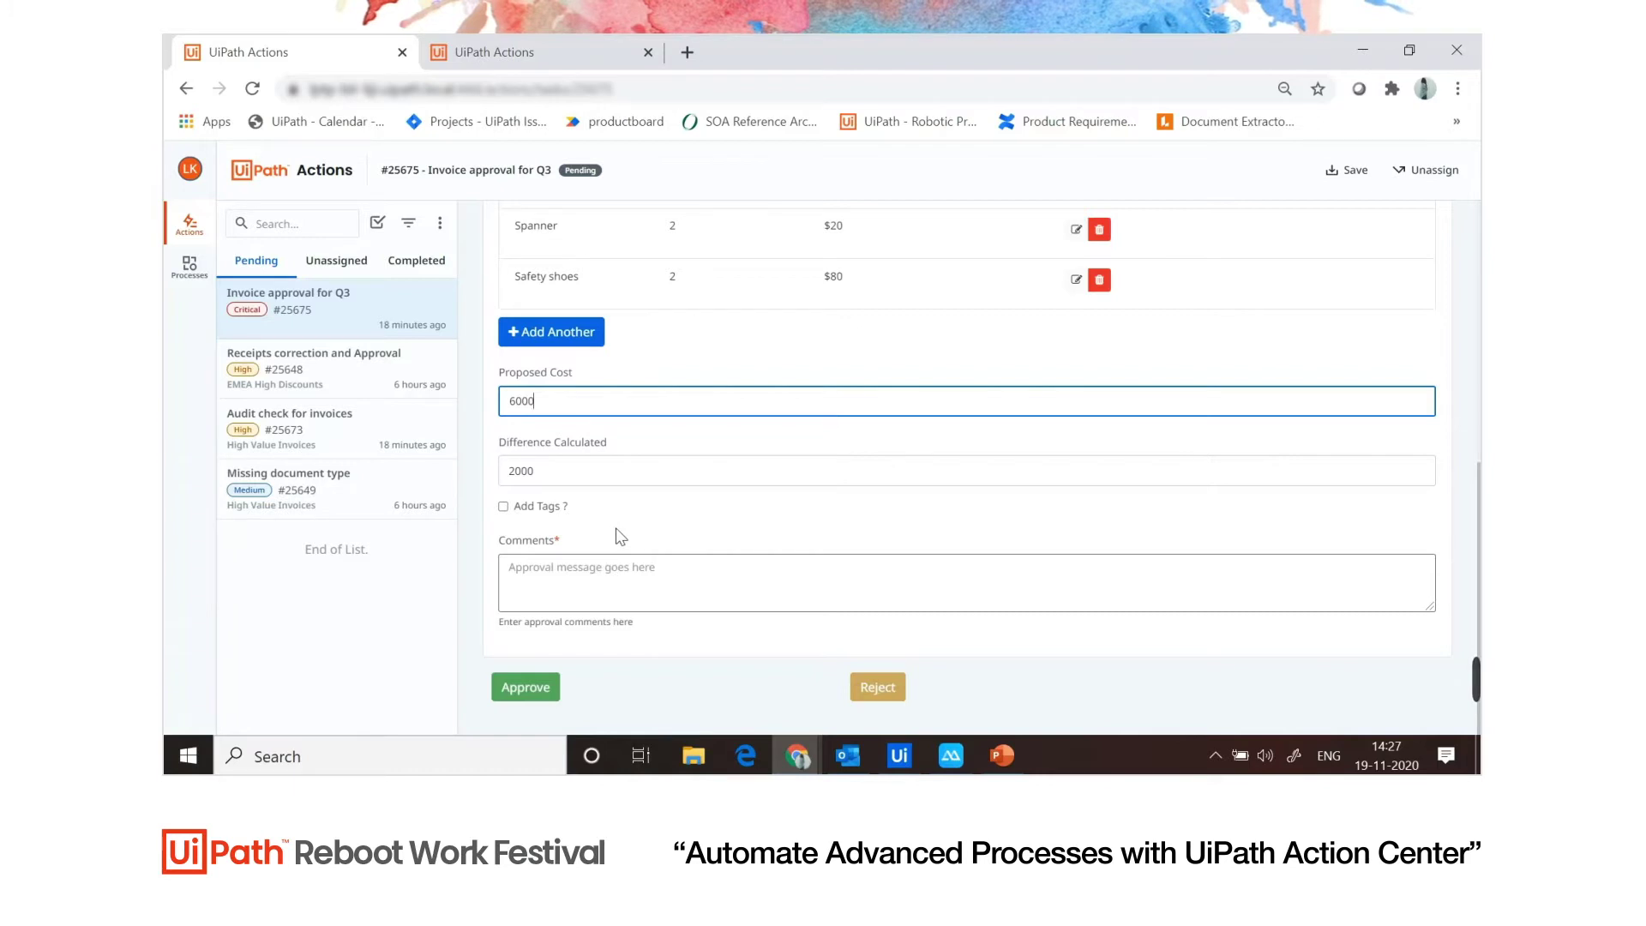
Step: Tag the invoice Strategic customer and Multi Year Deal, then save the action
click(506, 509)
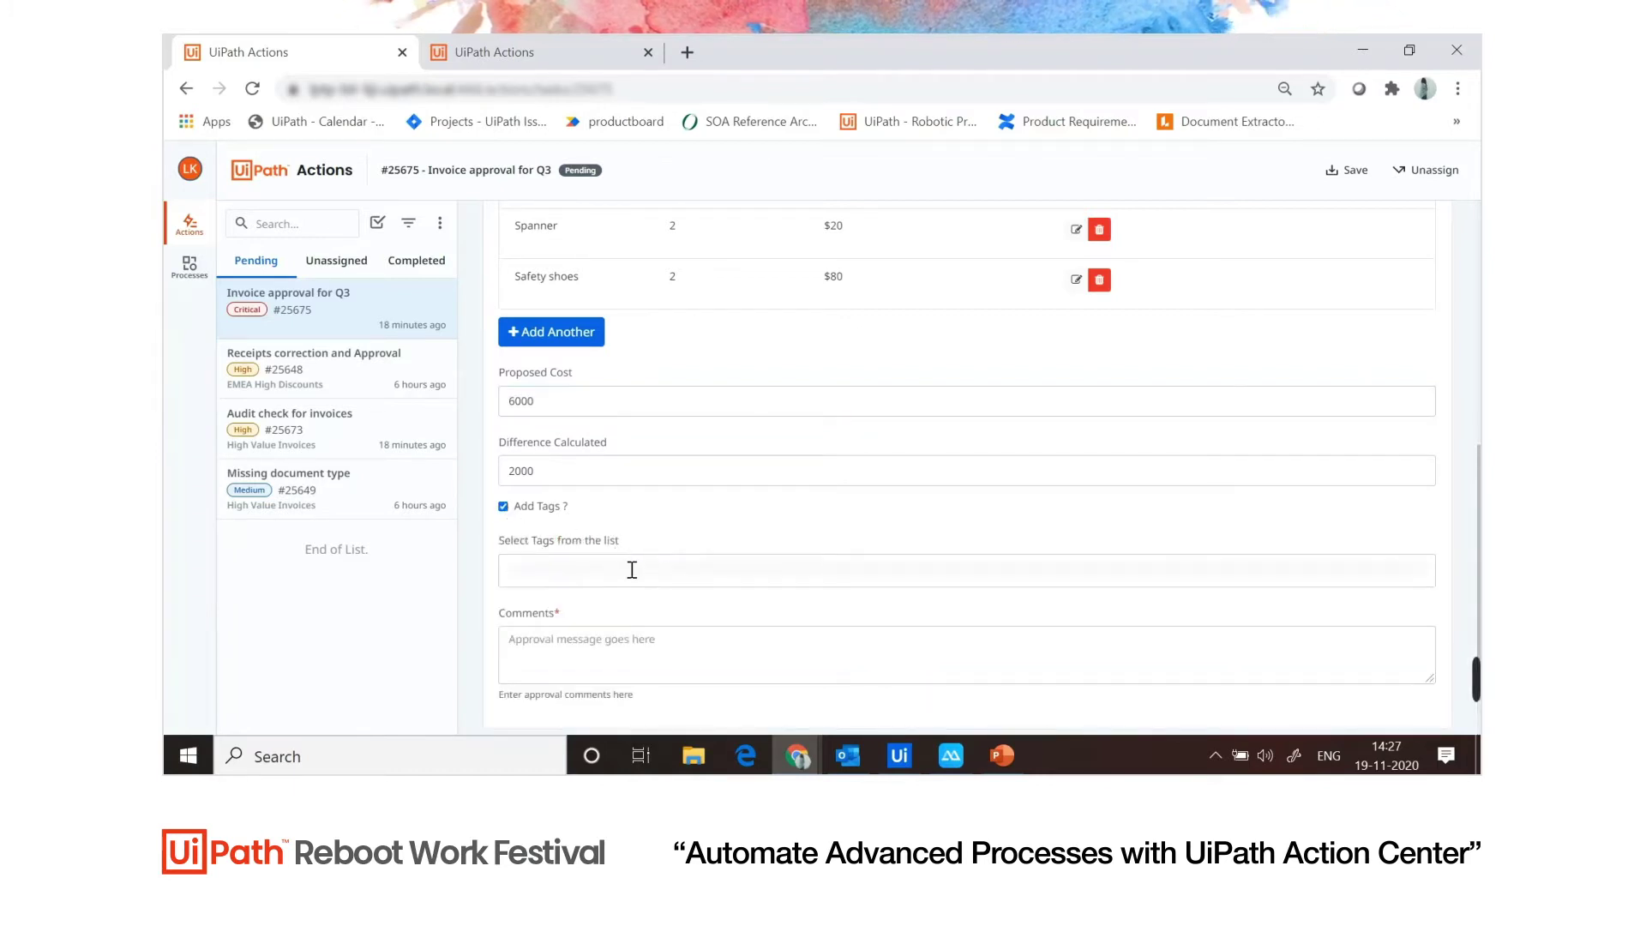
click(632, 569)
click(627, 628)
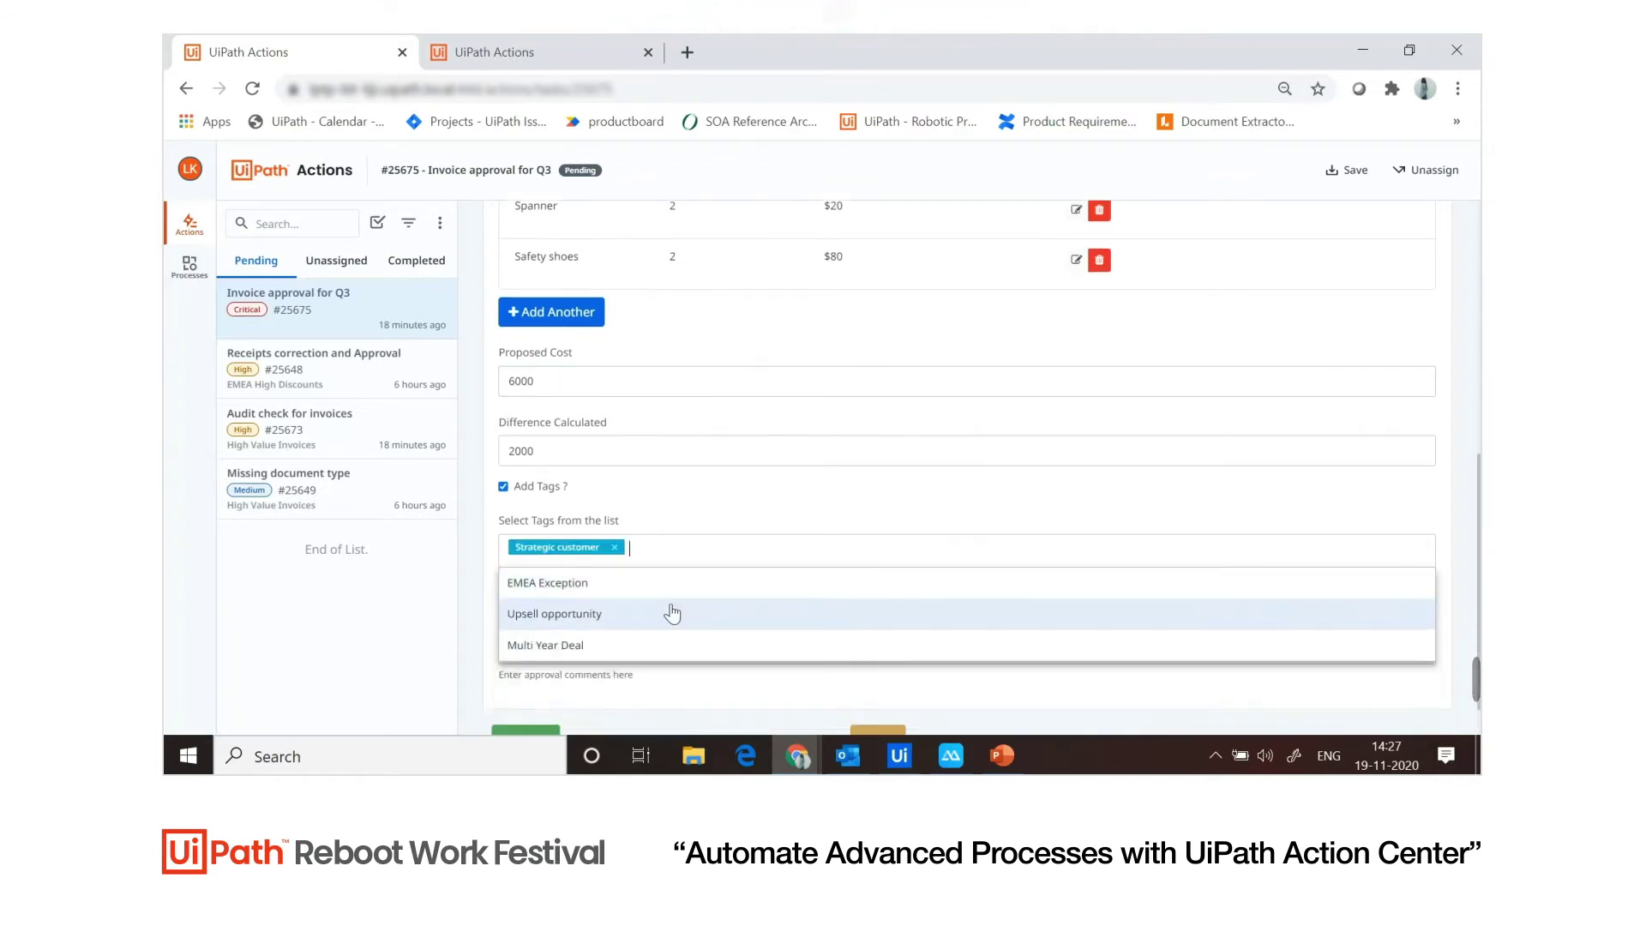
click(639, 647)
click(892, 503)
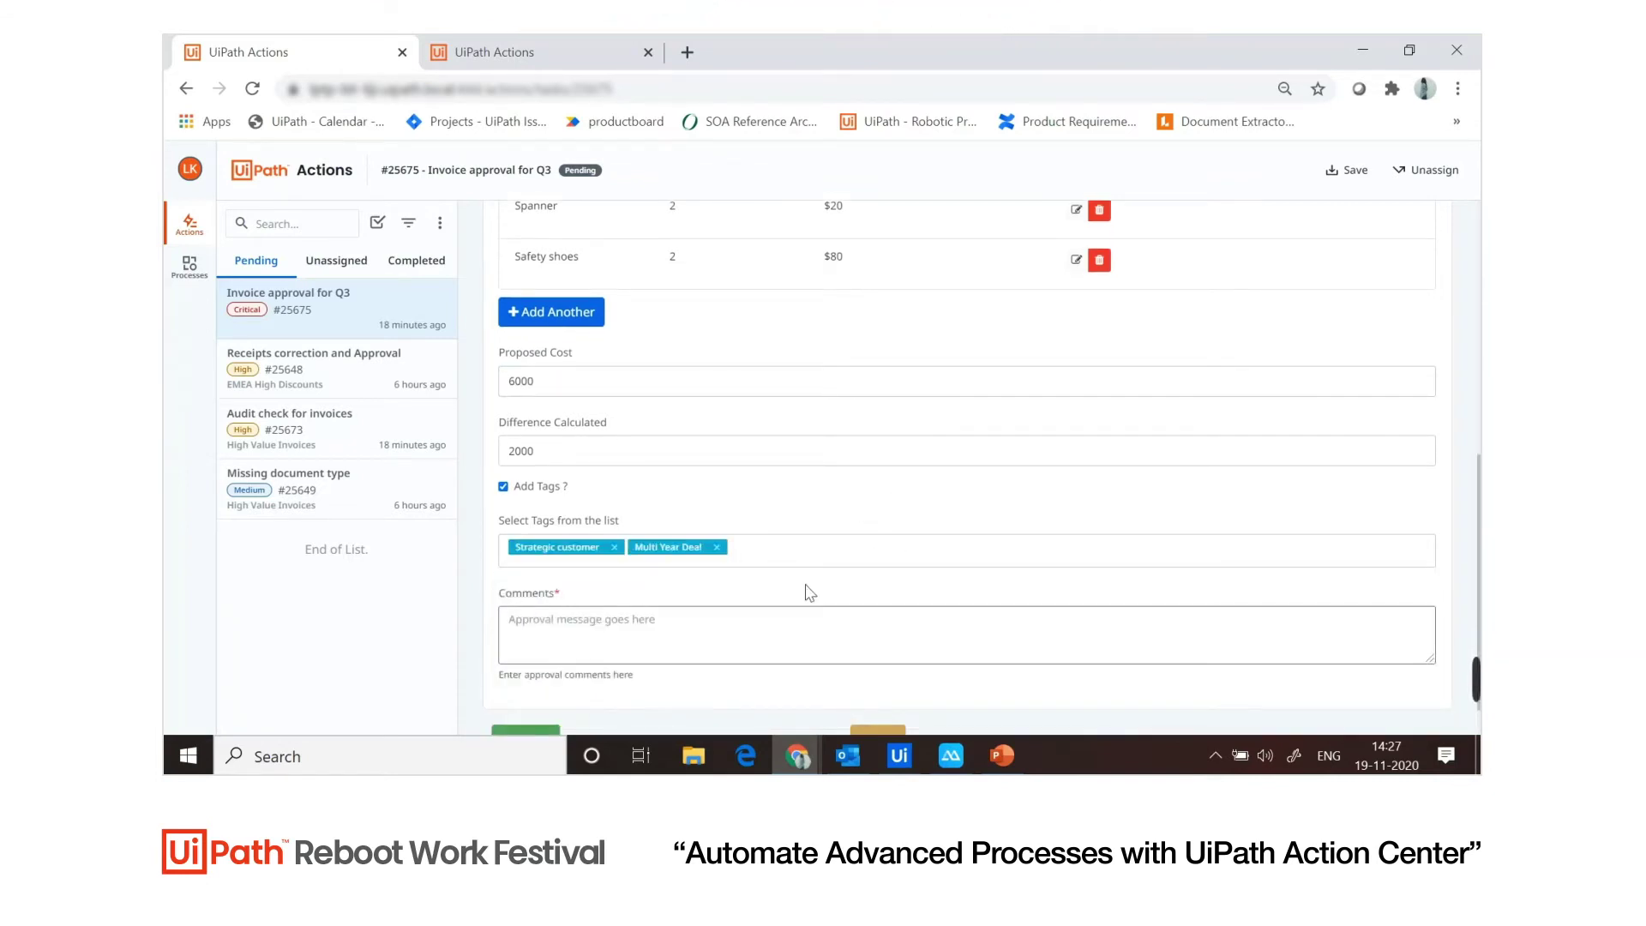
scroll(808, 589, down, 1)
click(666, 571)
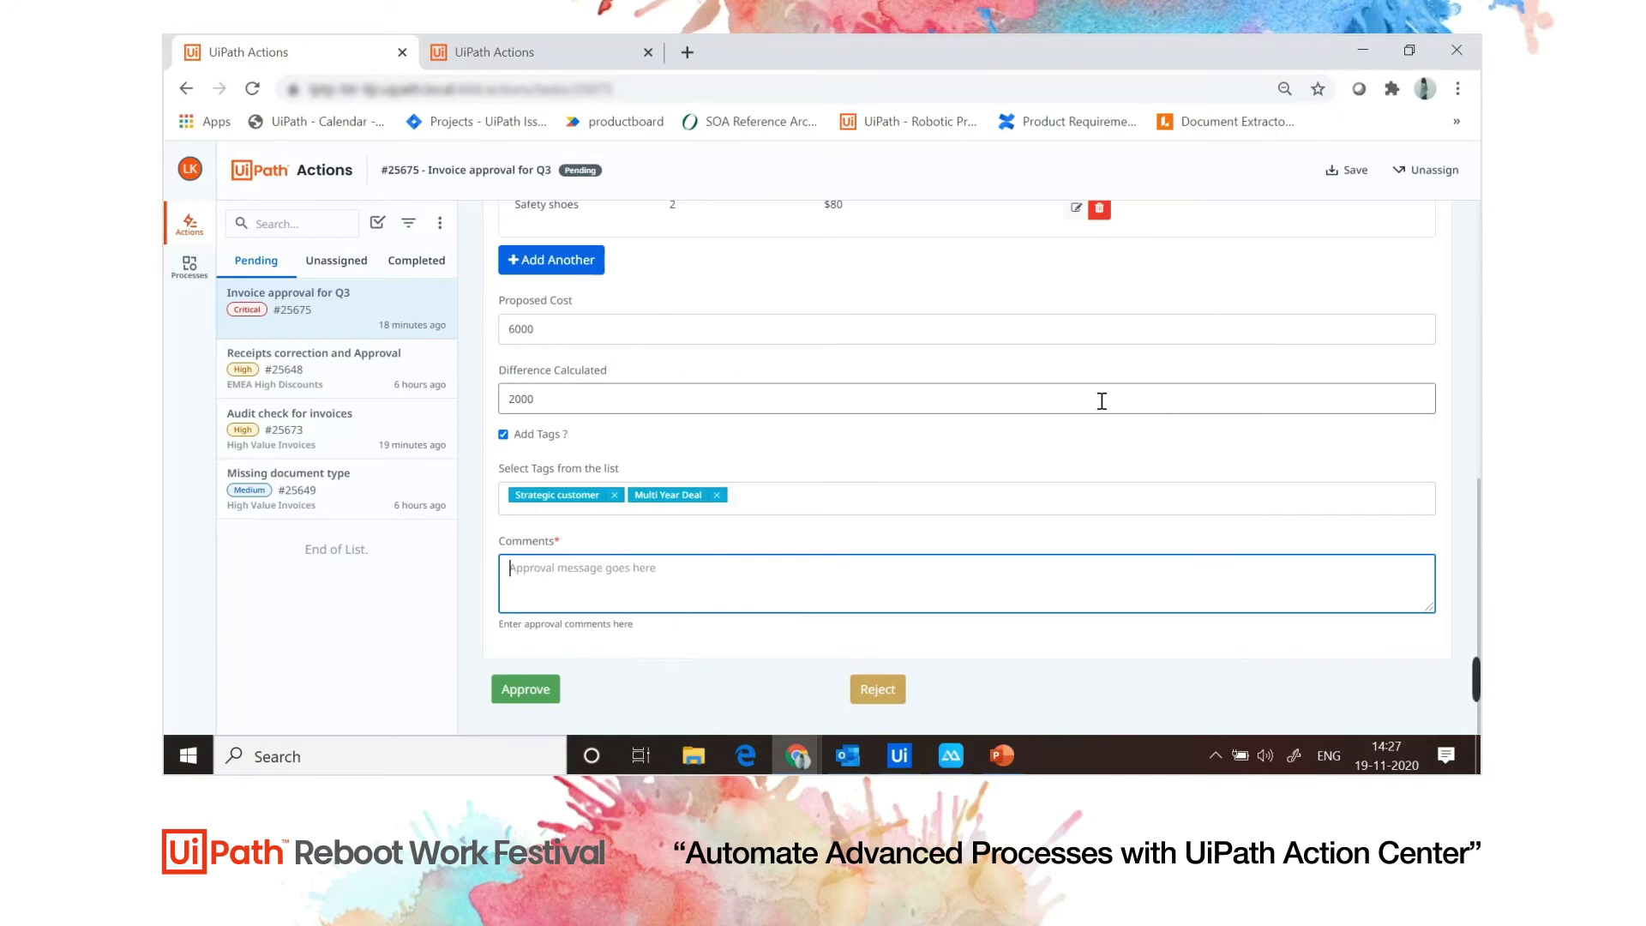
click(1352, 178)
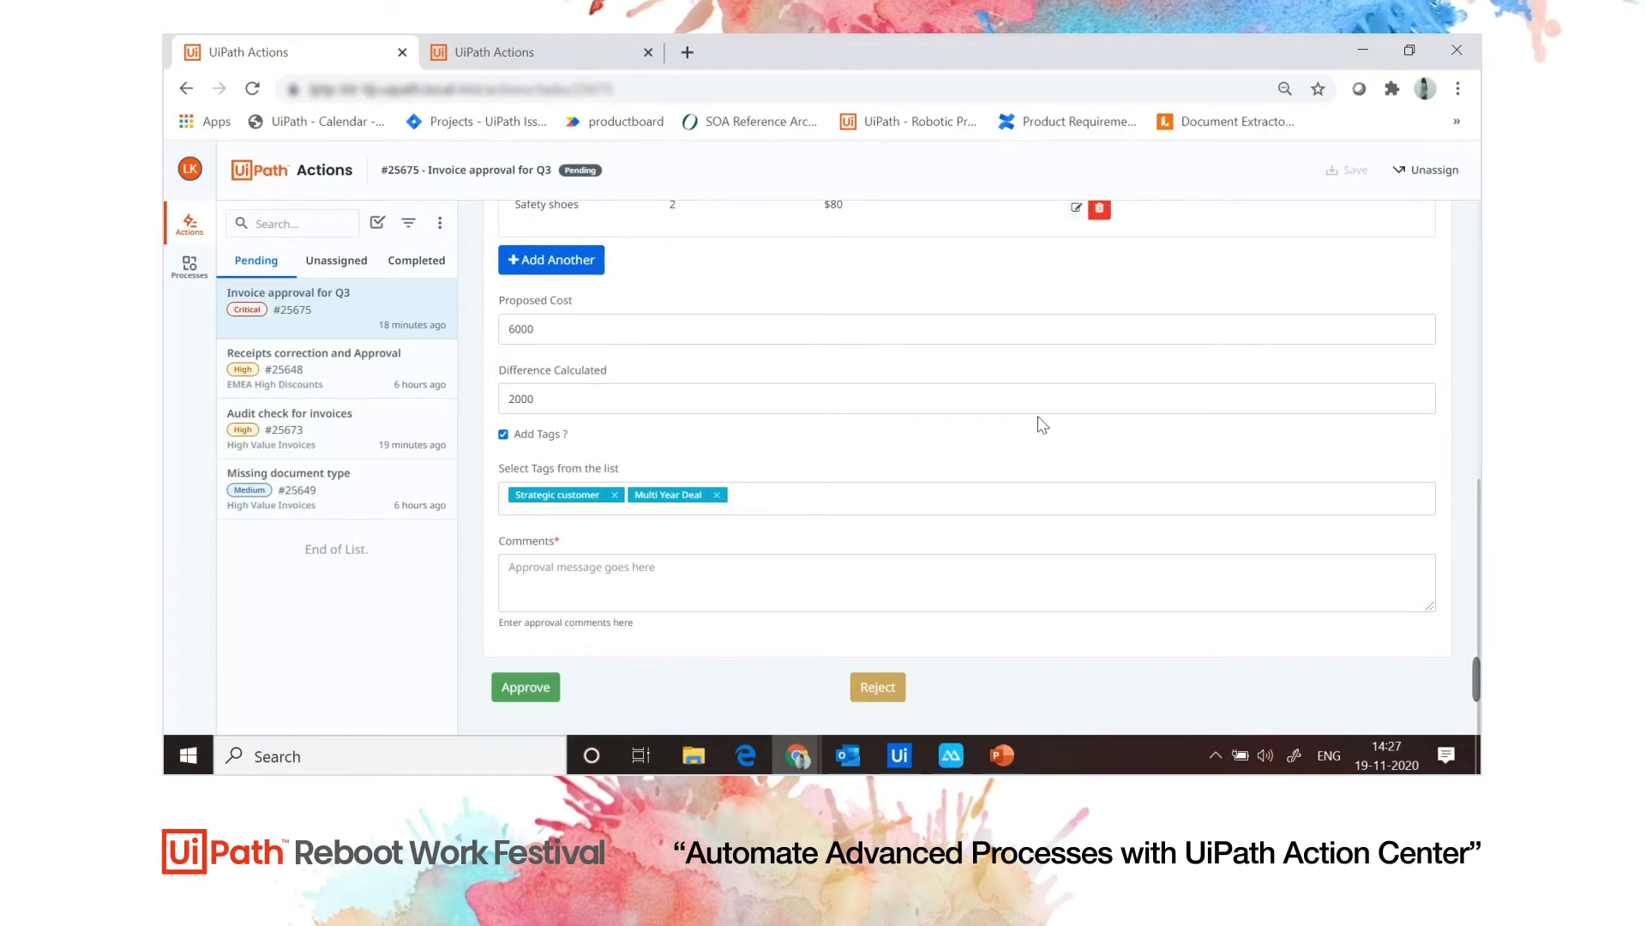
Step: Review the Receipts correction and Approval form with the task panel collapsed, then restore it
click(402, 380)
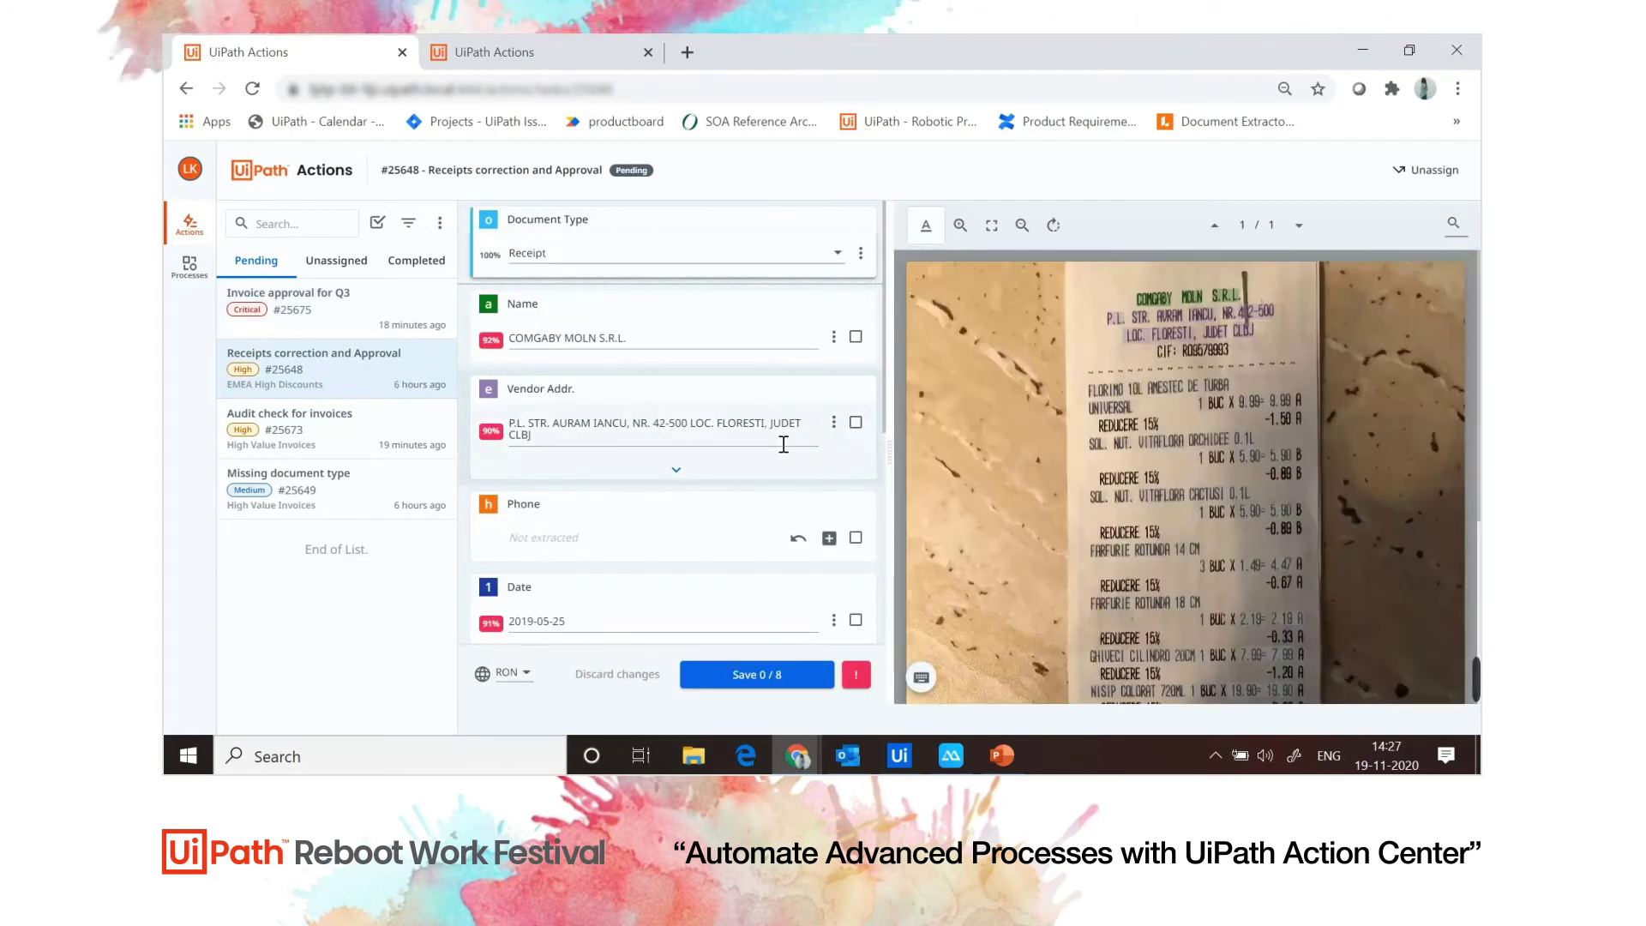
click(455, 242)
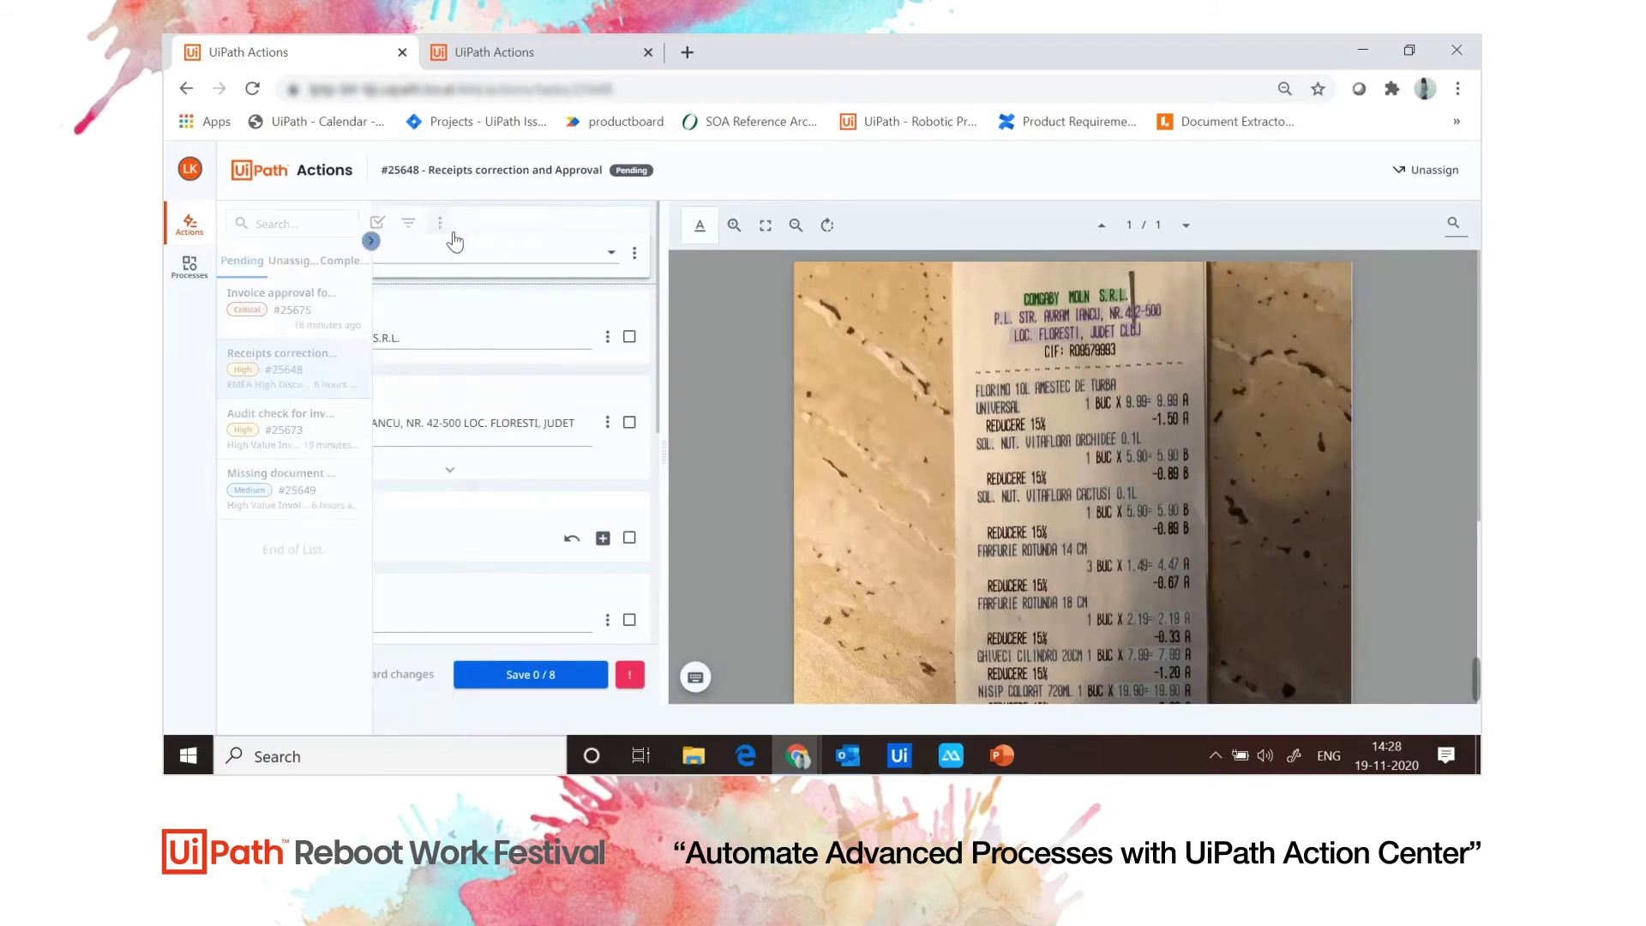
scroll(563, 571, down, 2)
scroll(1140, 606, down, 1)
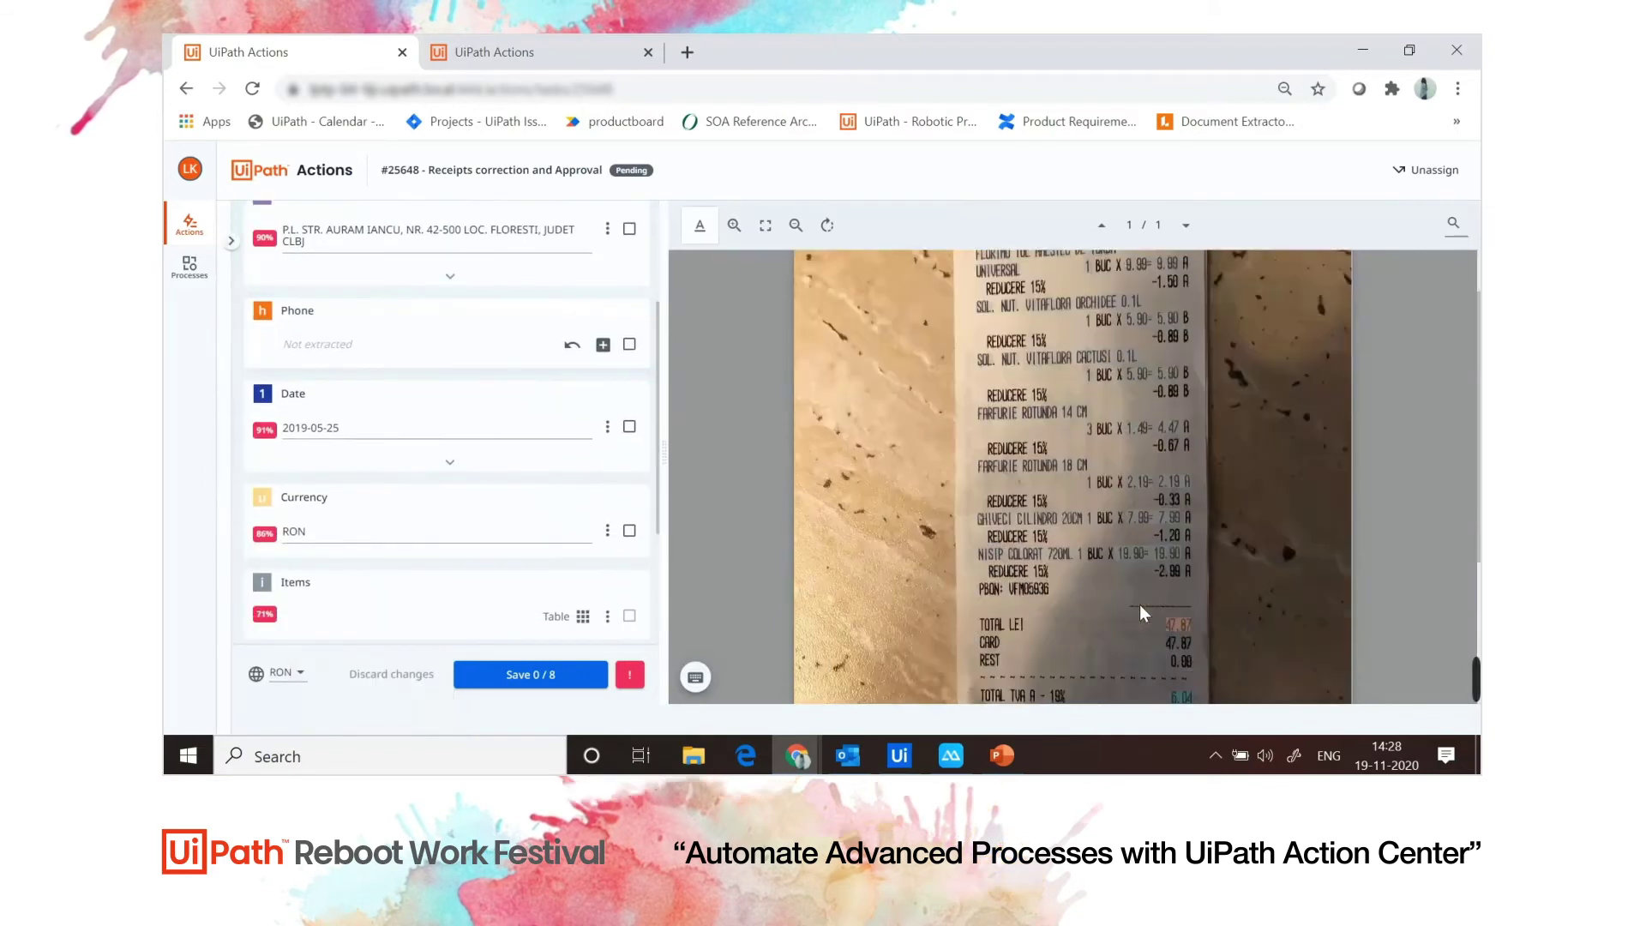
scroll(1139, 605, down, 1)
scroll(1126, 592, down, 1)
scroll(1112, 499, down, 1)
scroll(1112, 500, down, 1)
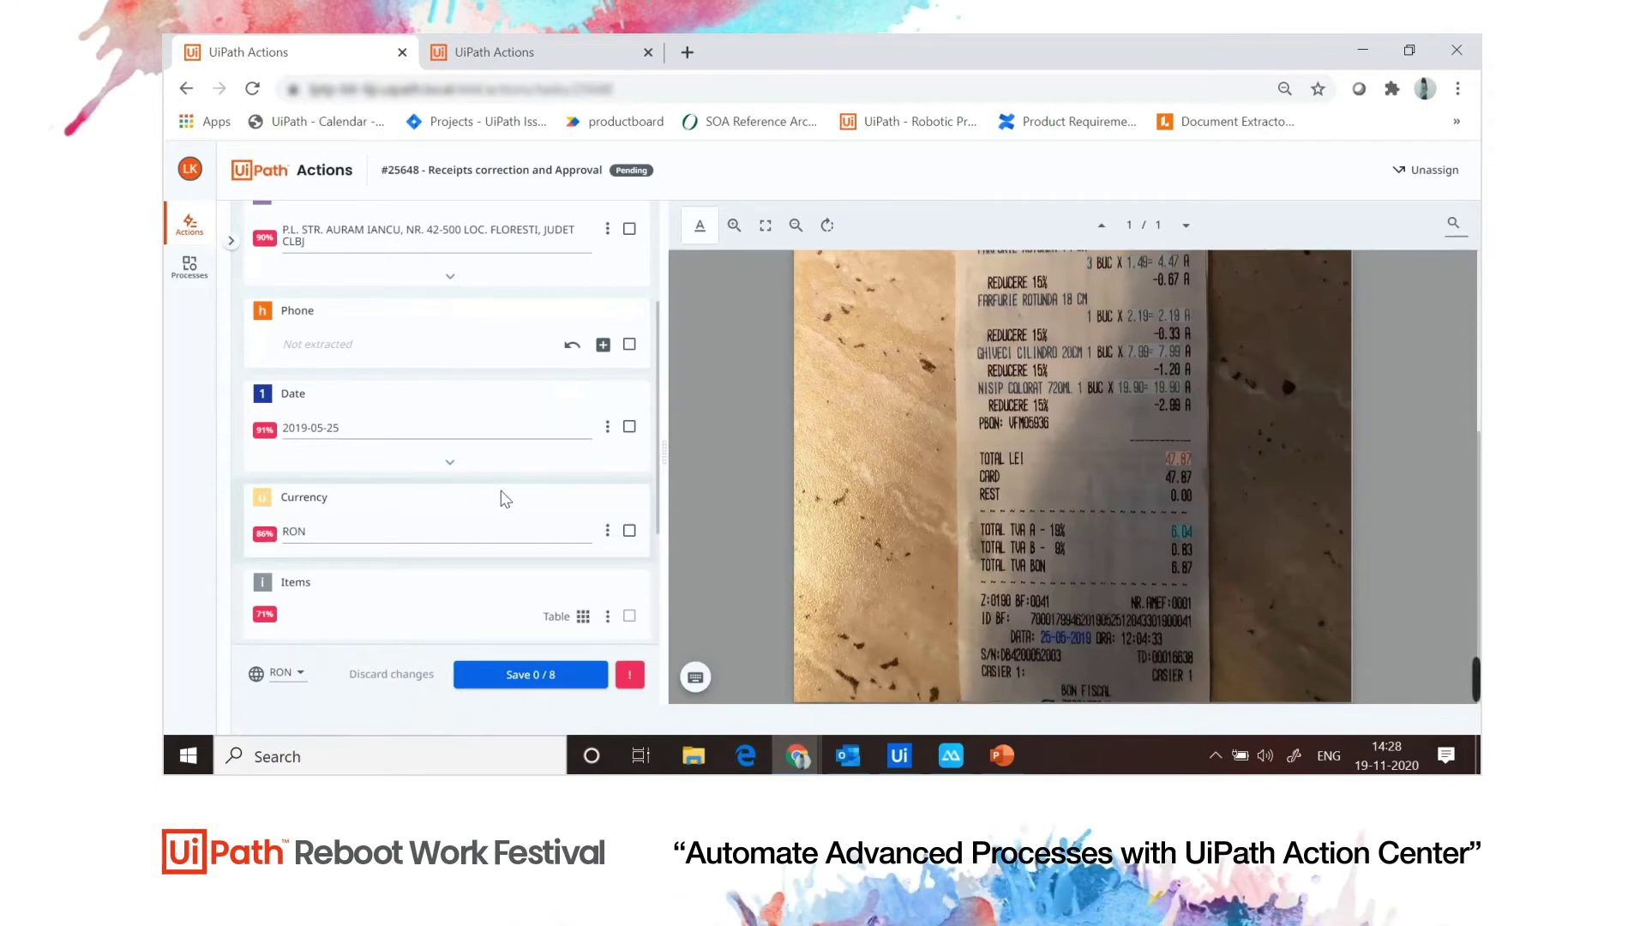
scroll(502, 497, up, 2)
scroll(501, 498, up, 1)
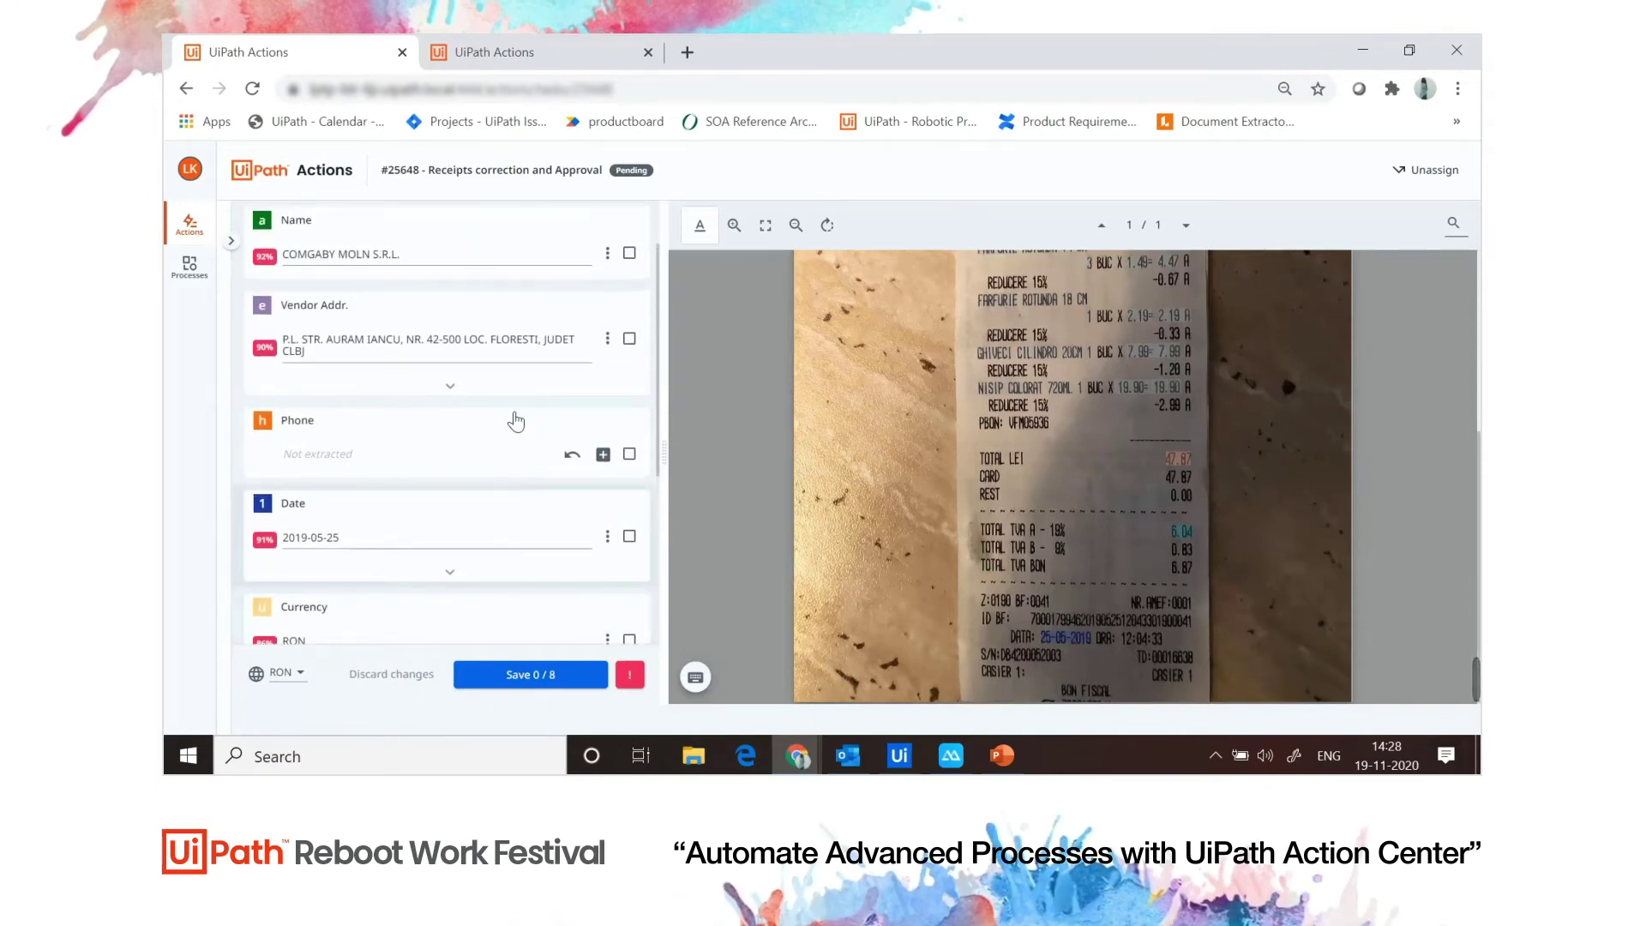
click(231, 242)
Step: Classify the Missing document type file as Anual report documents, then leave it unsaved for Audit check
click(350, 496)
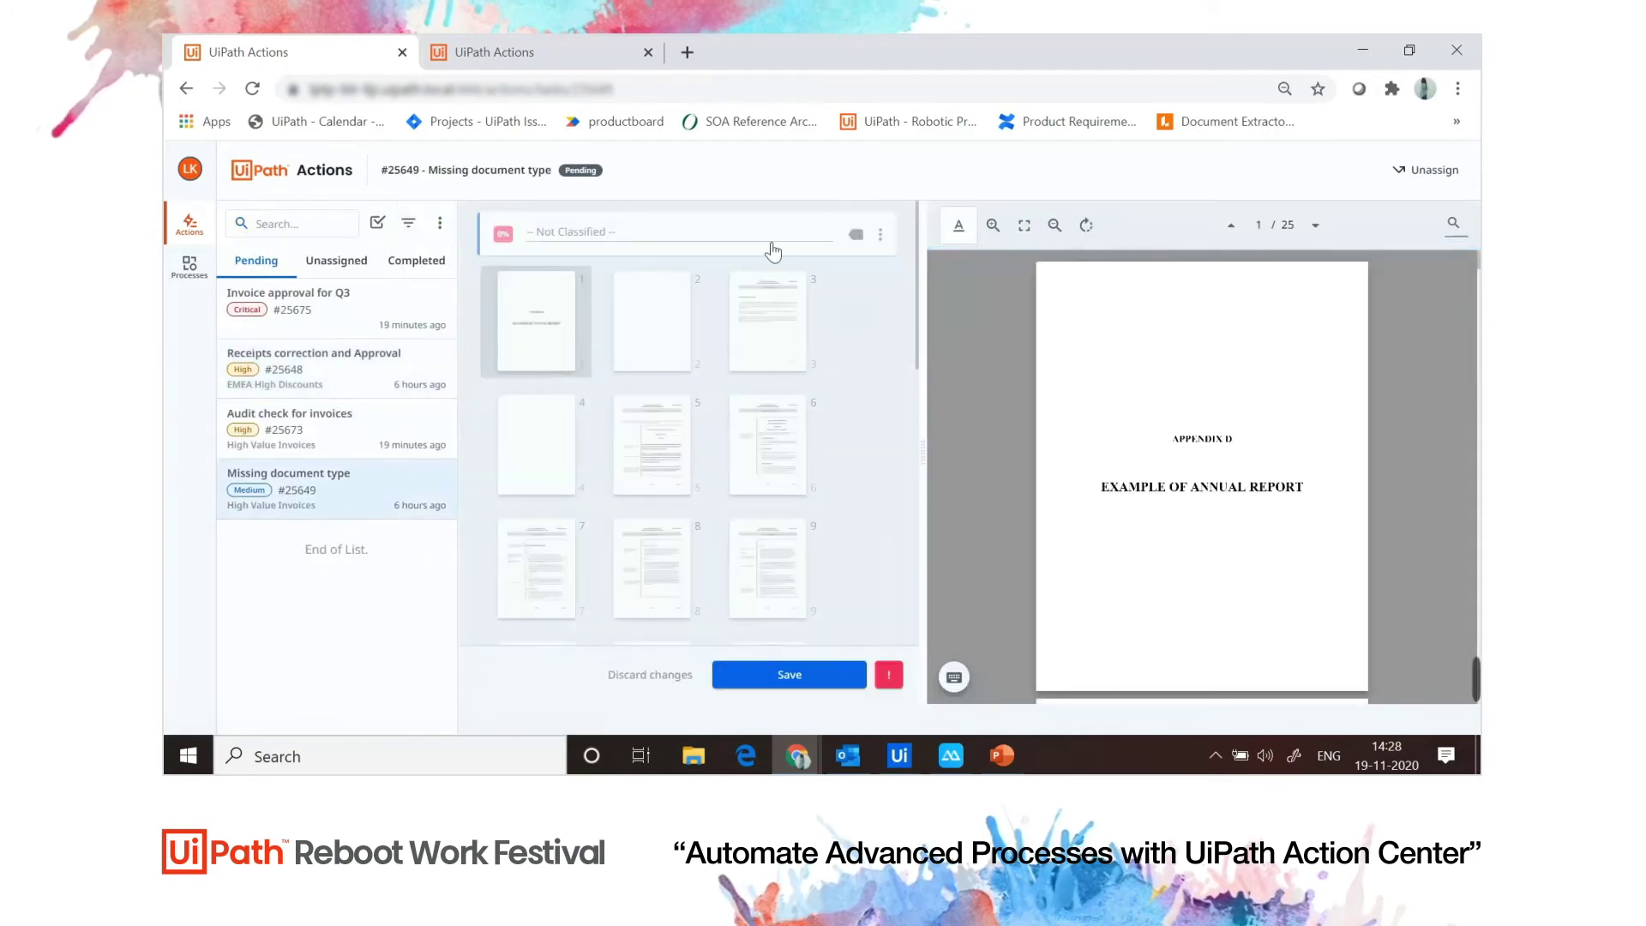
click(643, 231)
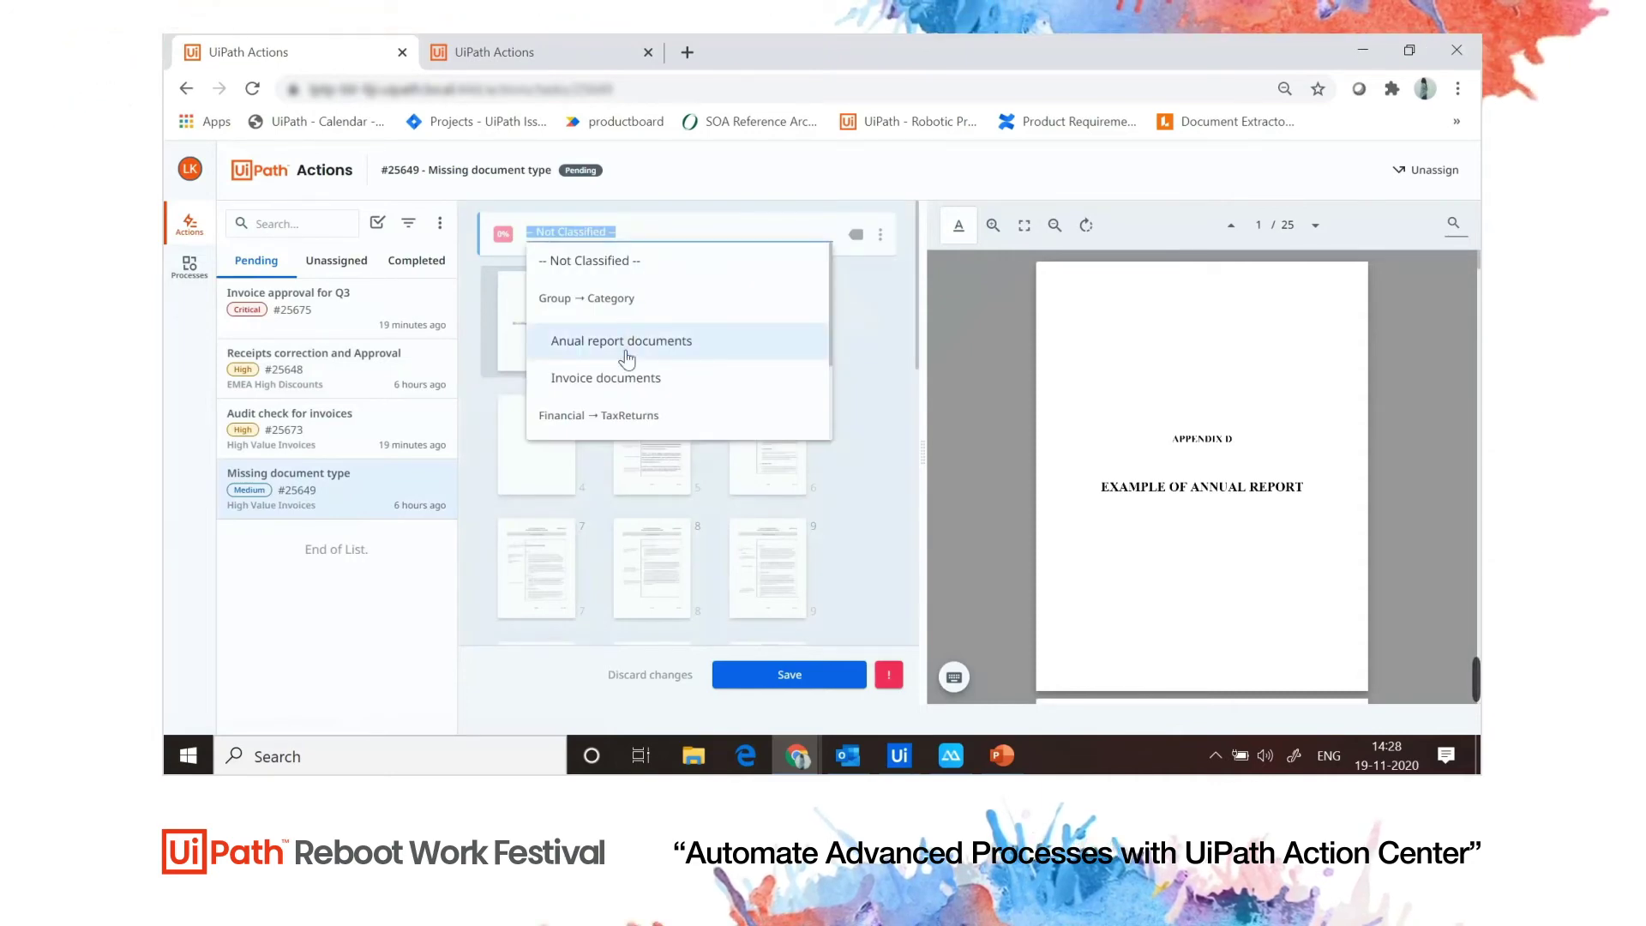
click(629, 359)
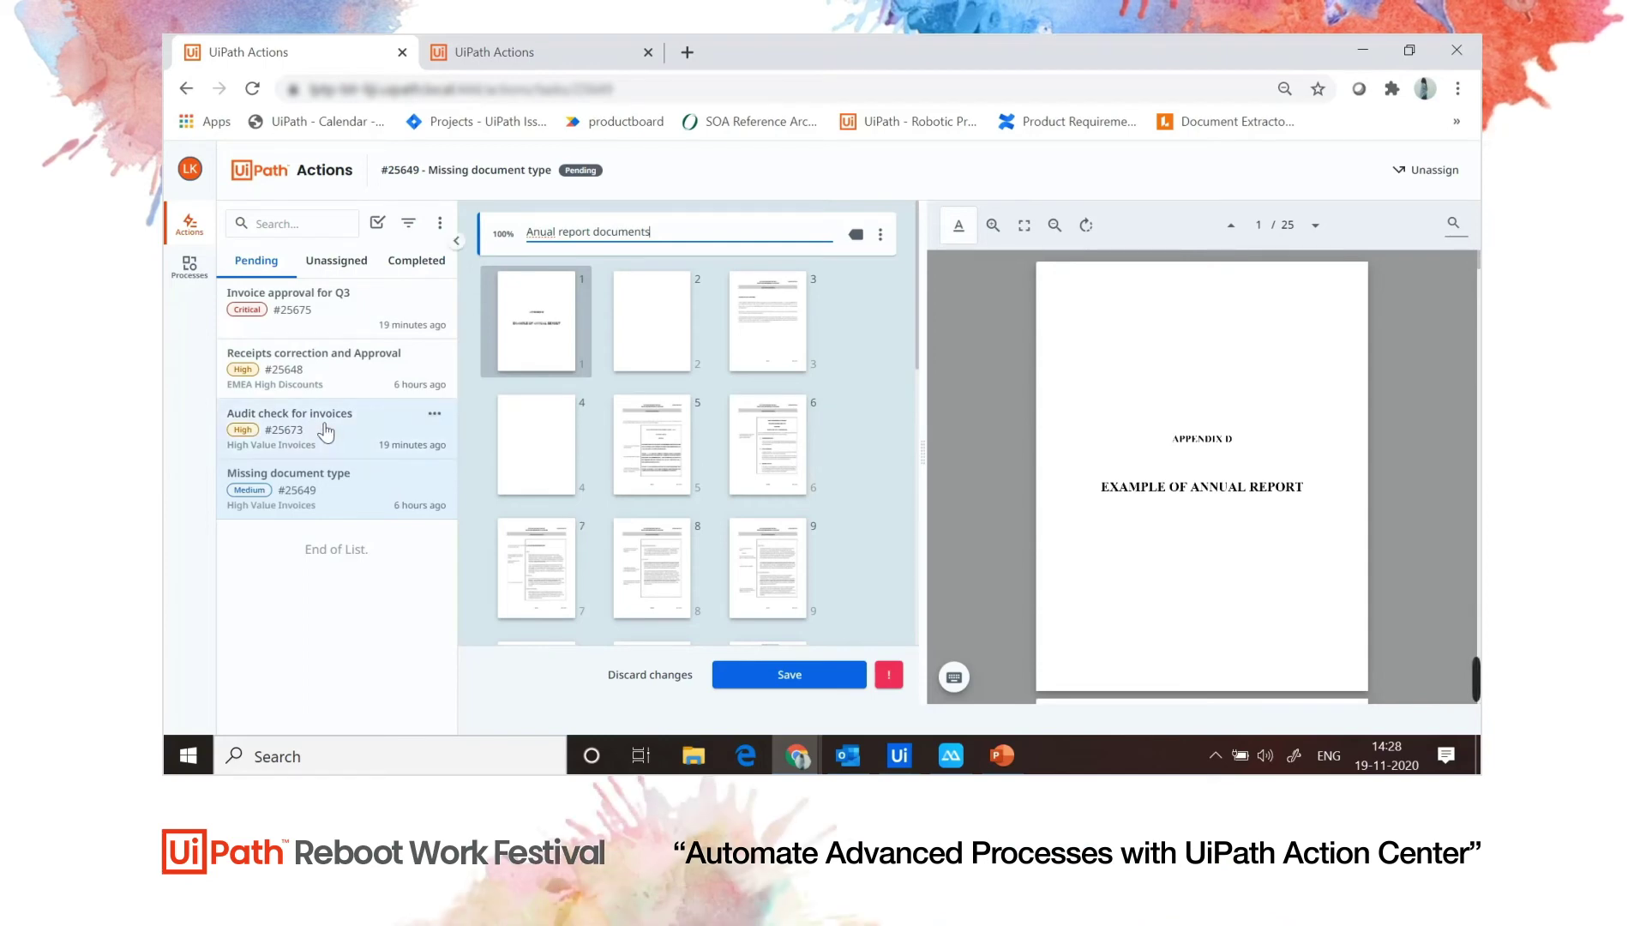
click(324, 430)
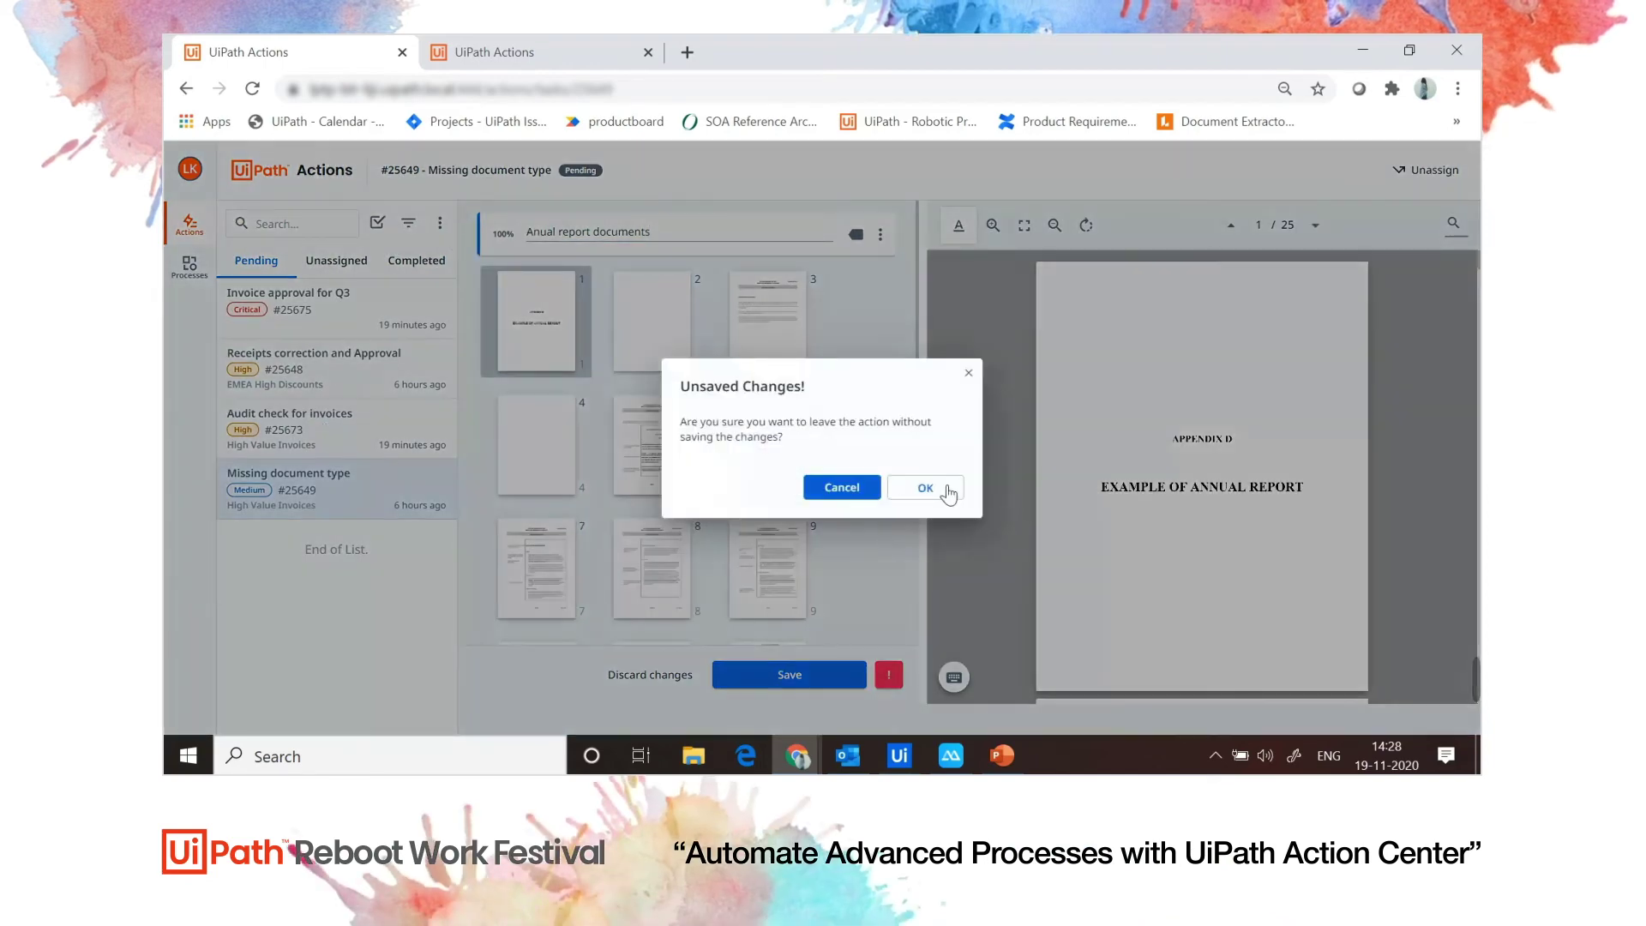
click(946, 492)
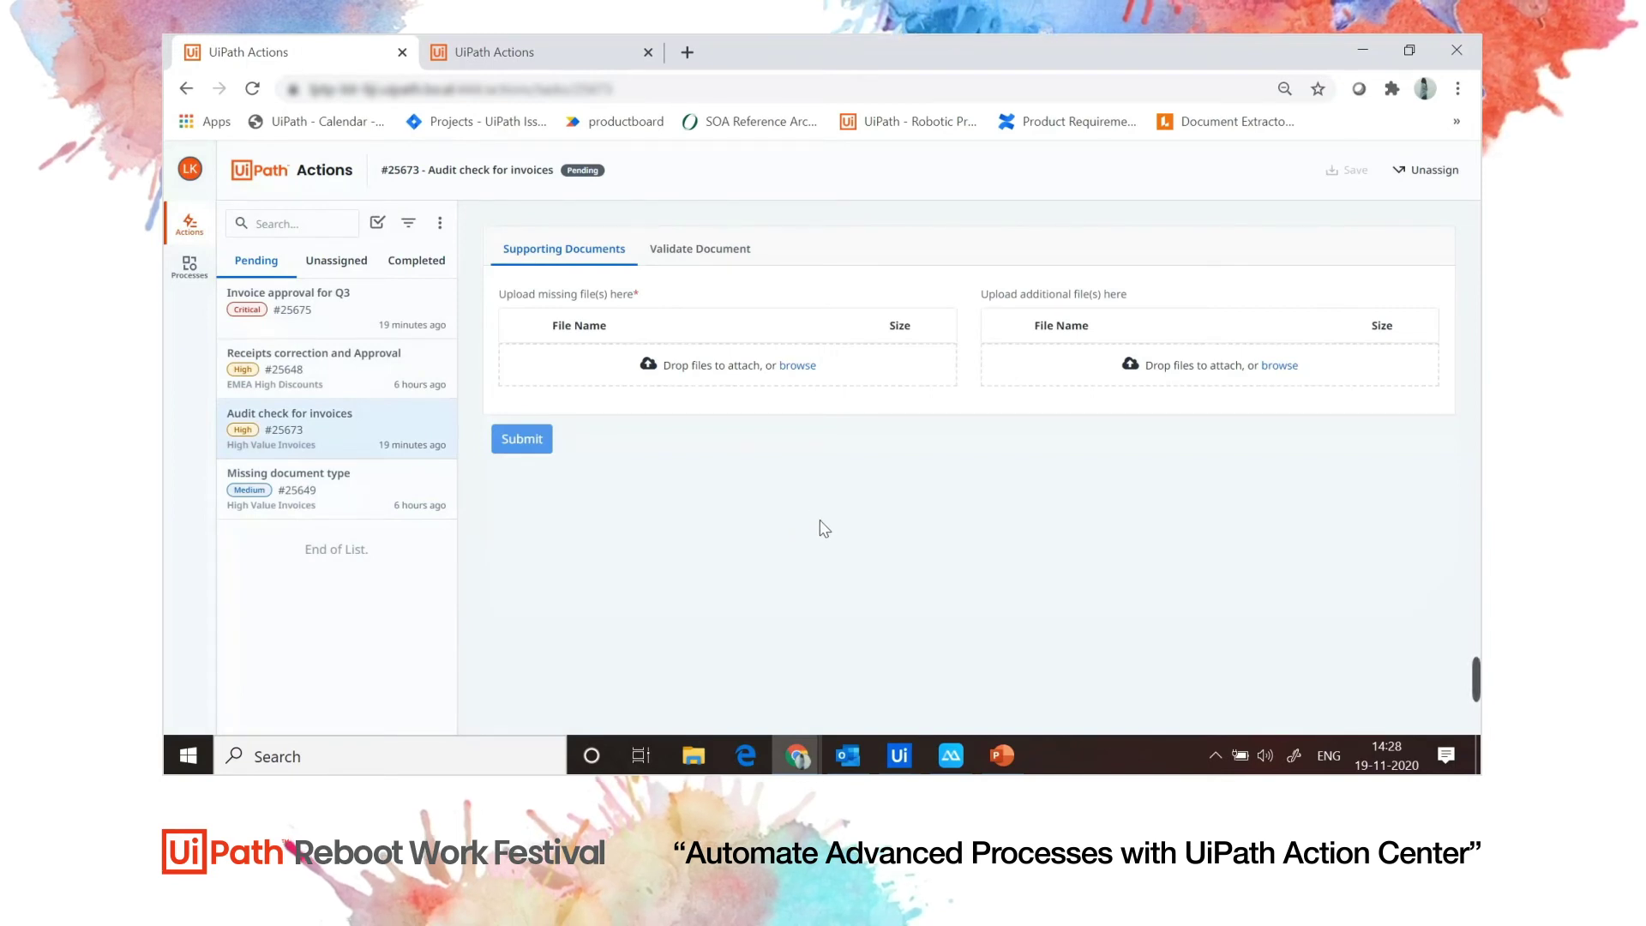
Step: Tag the invoice Wheels, Handle and Keys, tick Extended Warranty Approved, and return to Supporting Documents
click(701, 251)
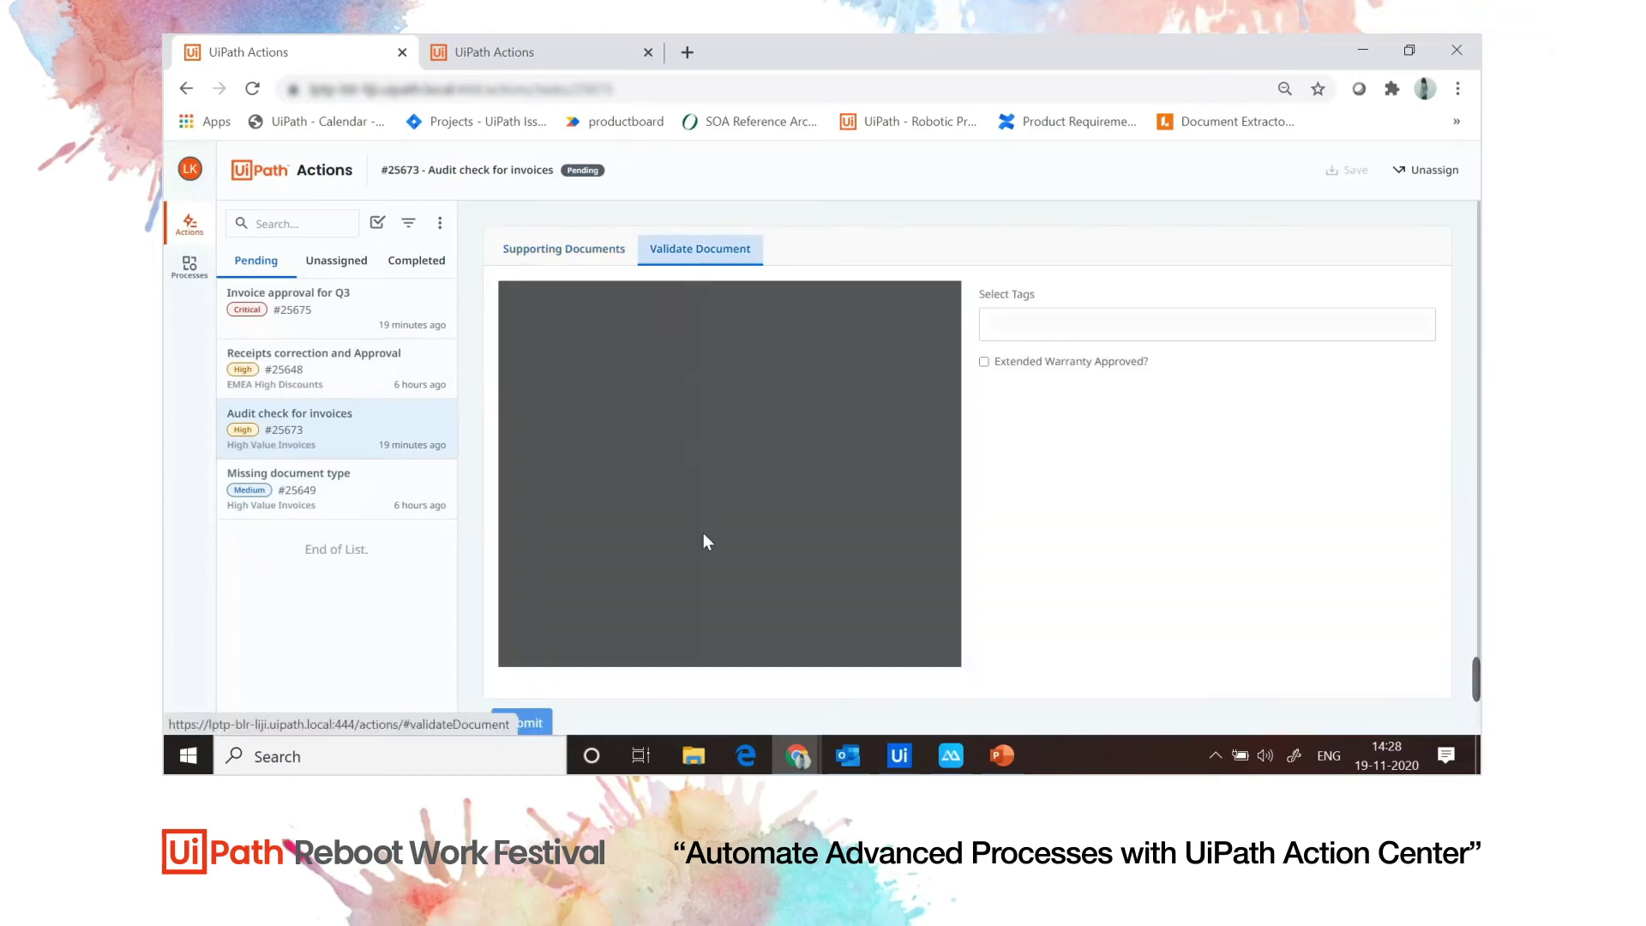
scroll(733, 498, down, 5)
scroll(740, 485, up, 3)
scroll(740, 485, down, 2)
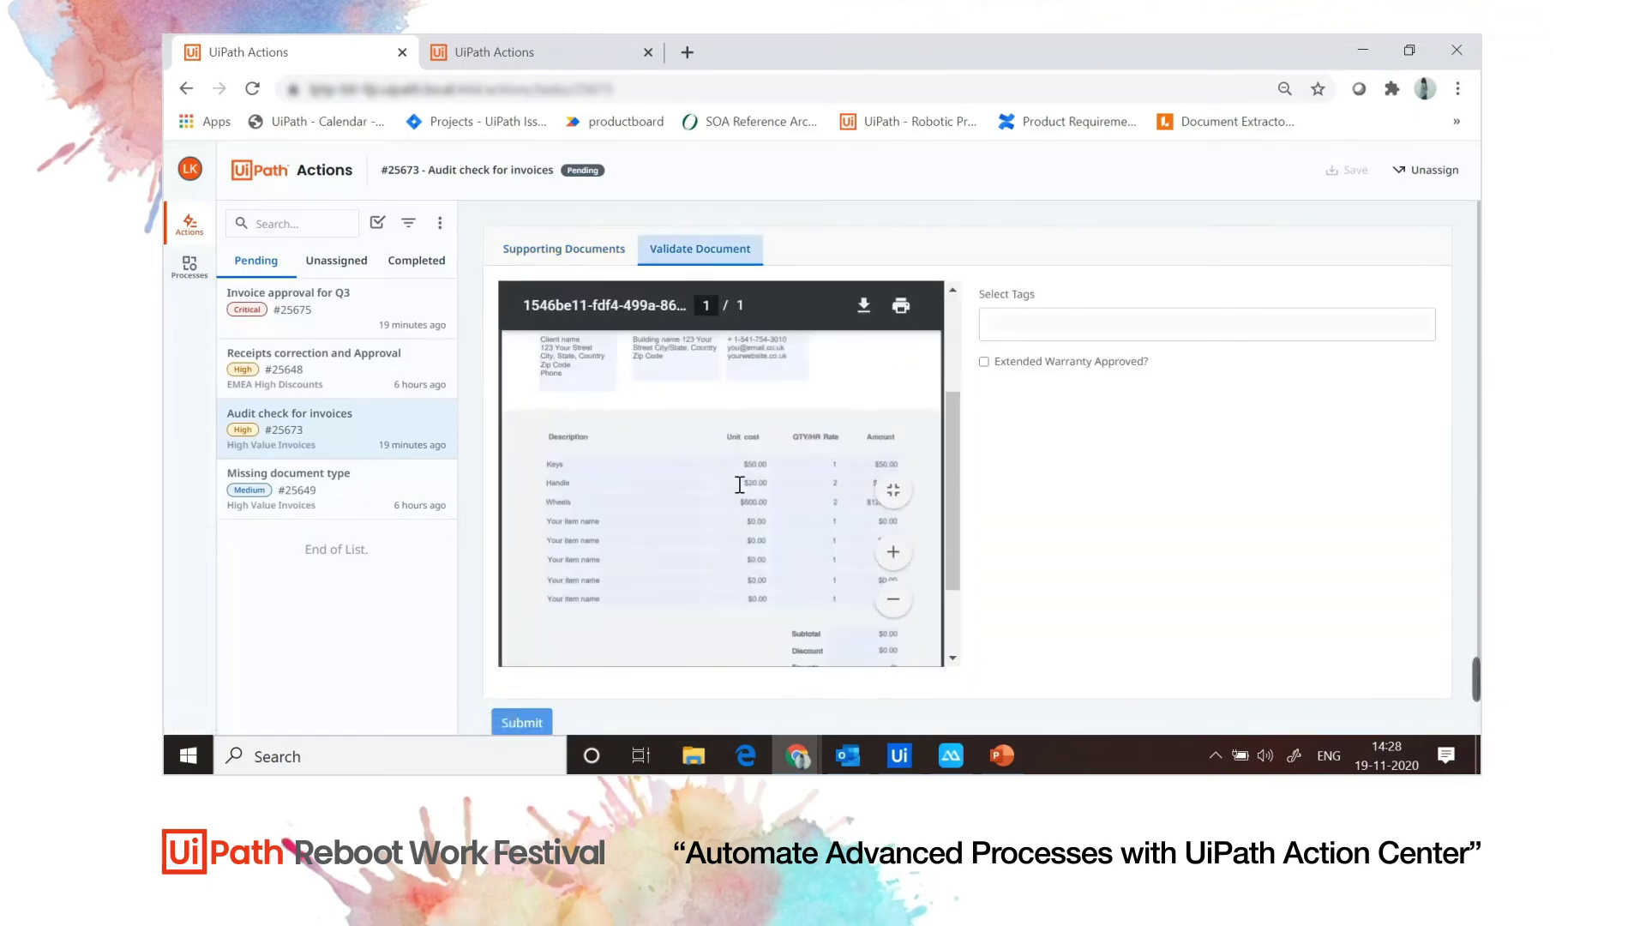
scroll(740, 485, down, 1)
scroll(743, 482, up, 3)
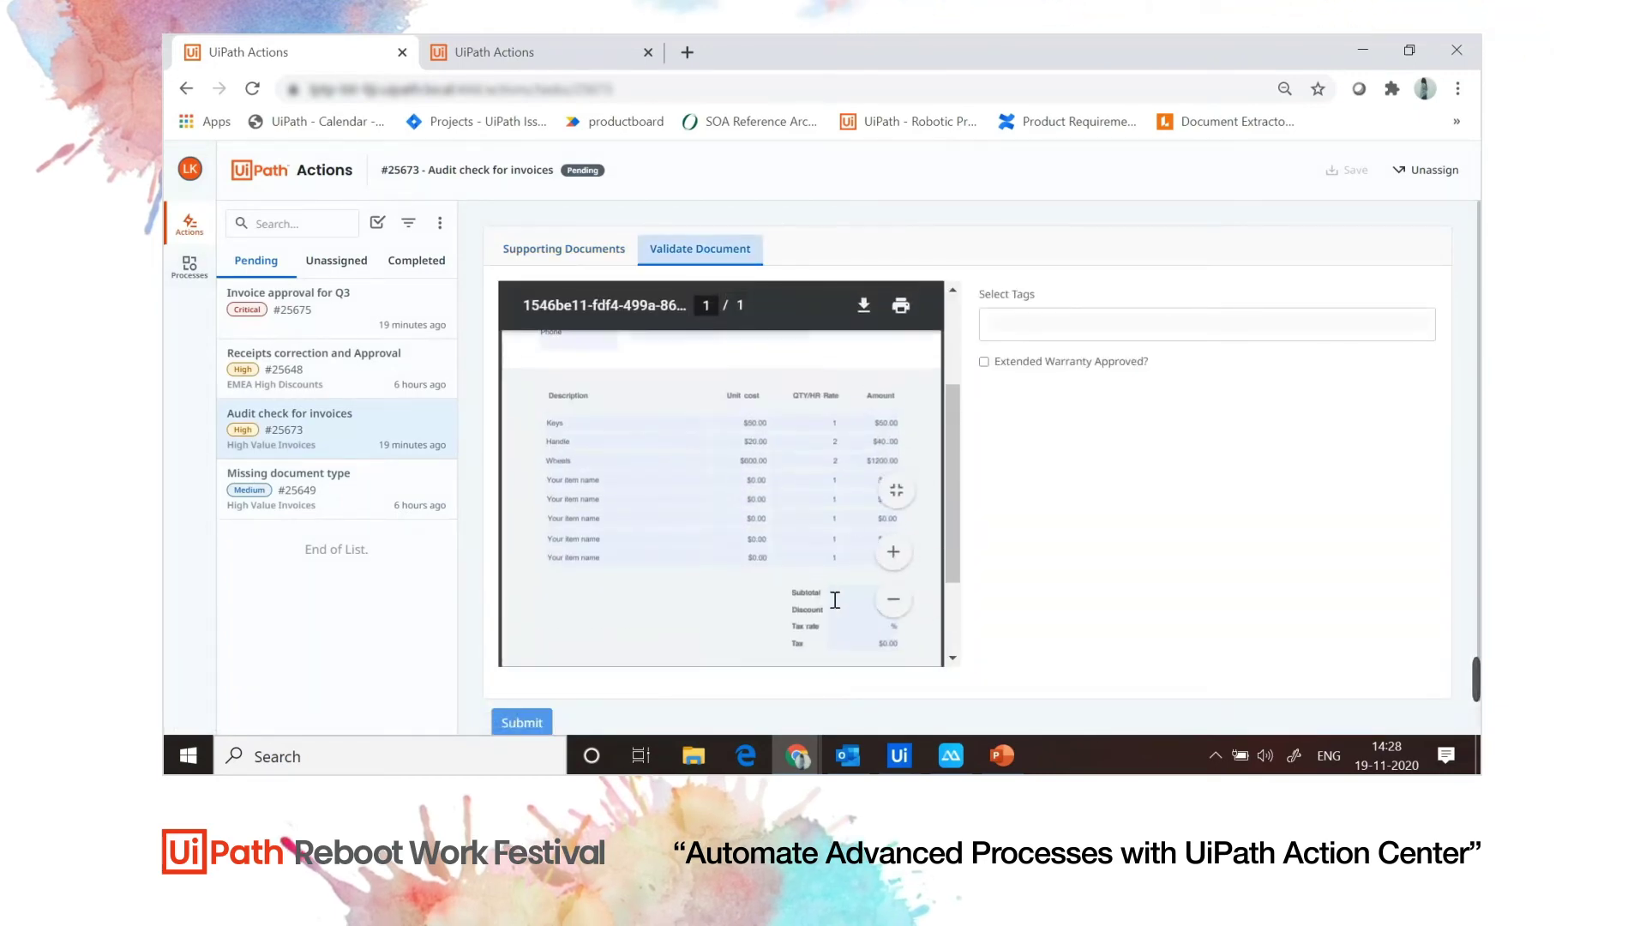
click(901, 564)
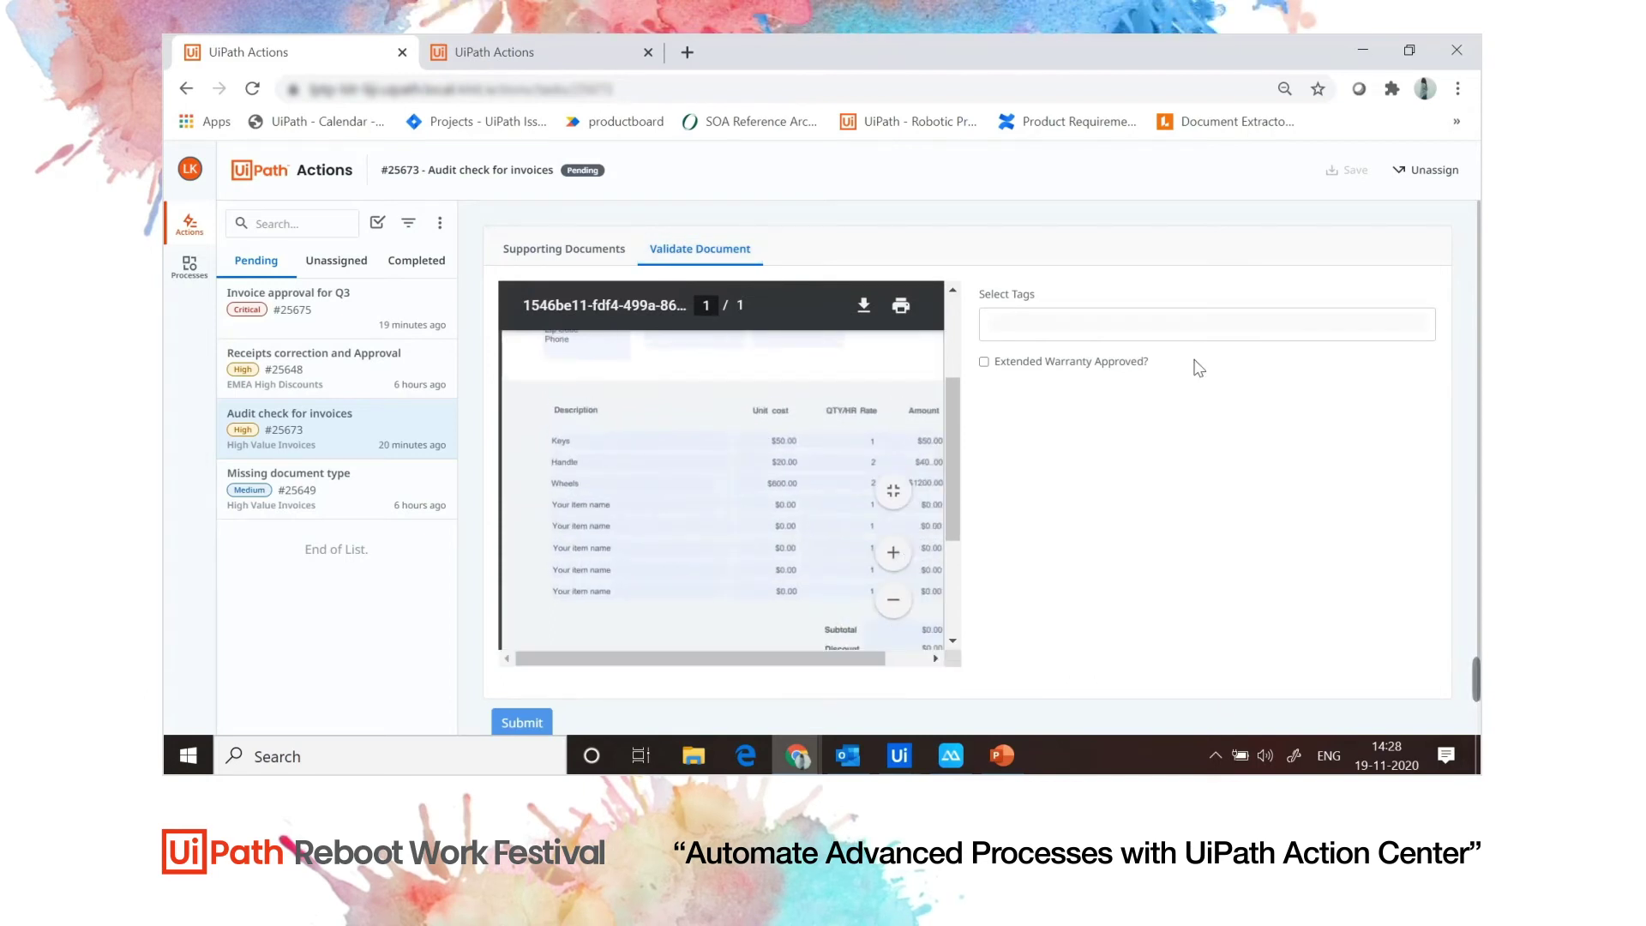
click(1120, 324)
click(1052, 385)
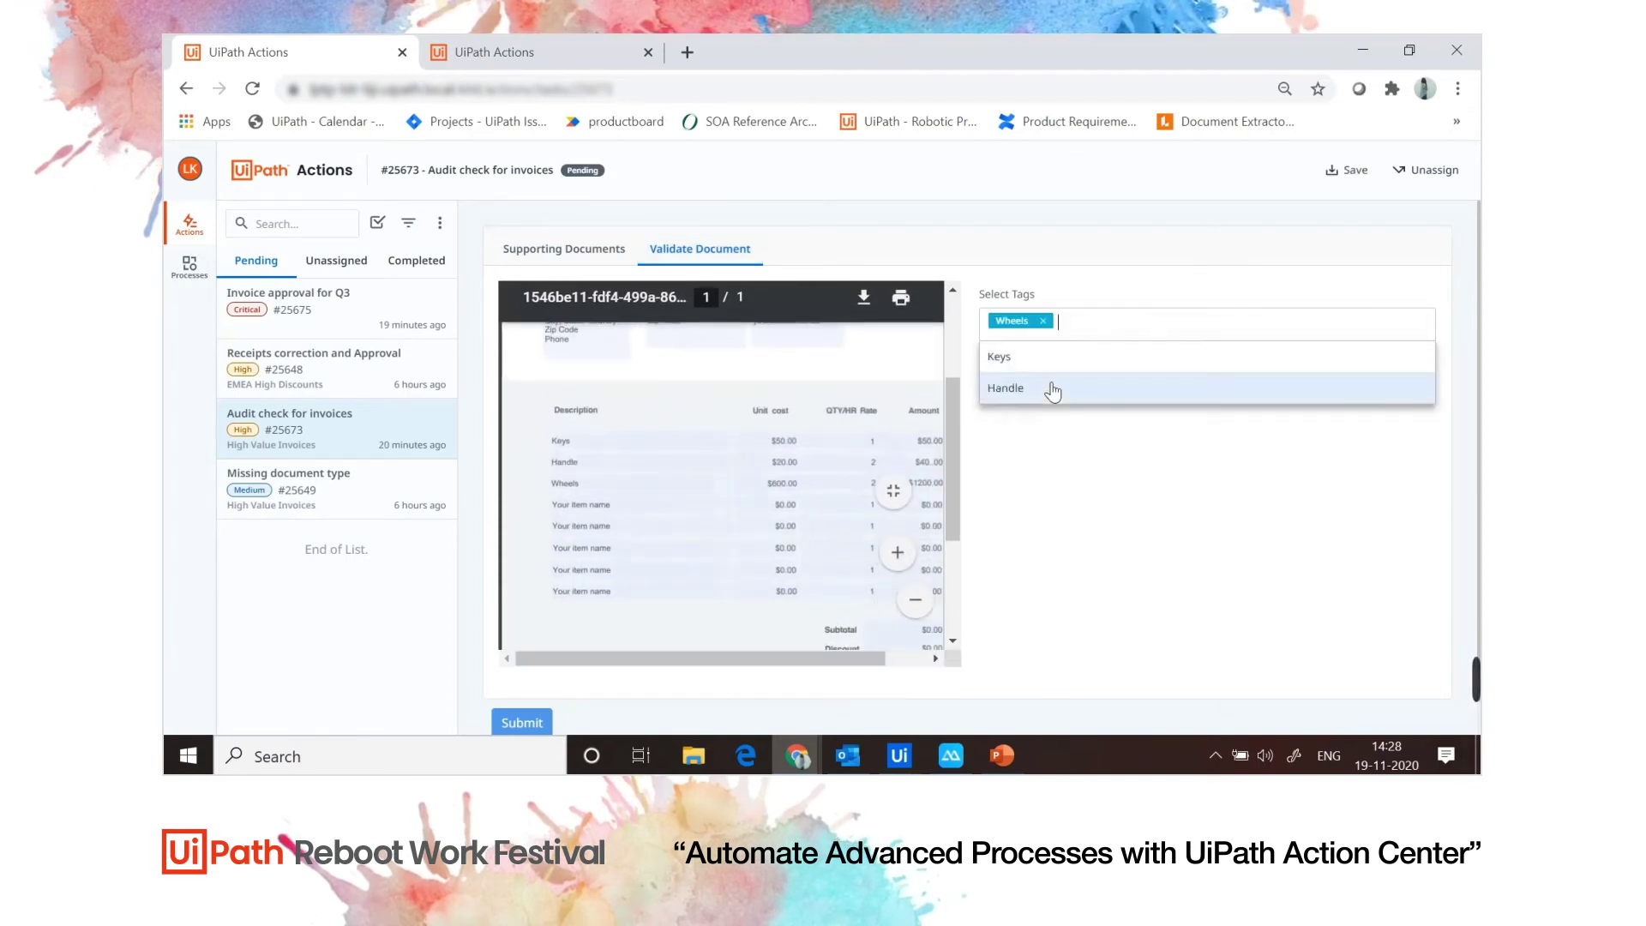
click(1049, 389)
click(1029, 356)
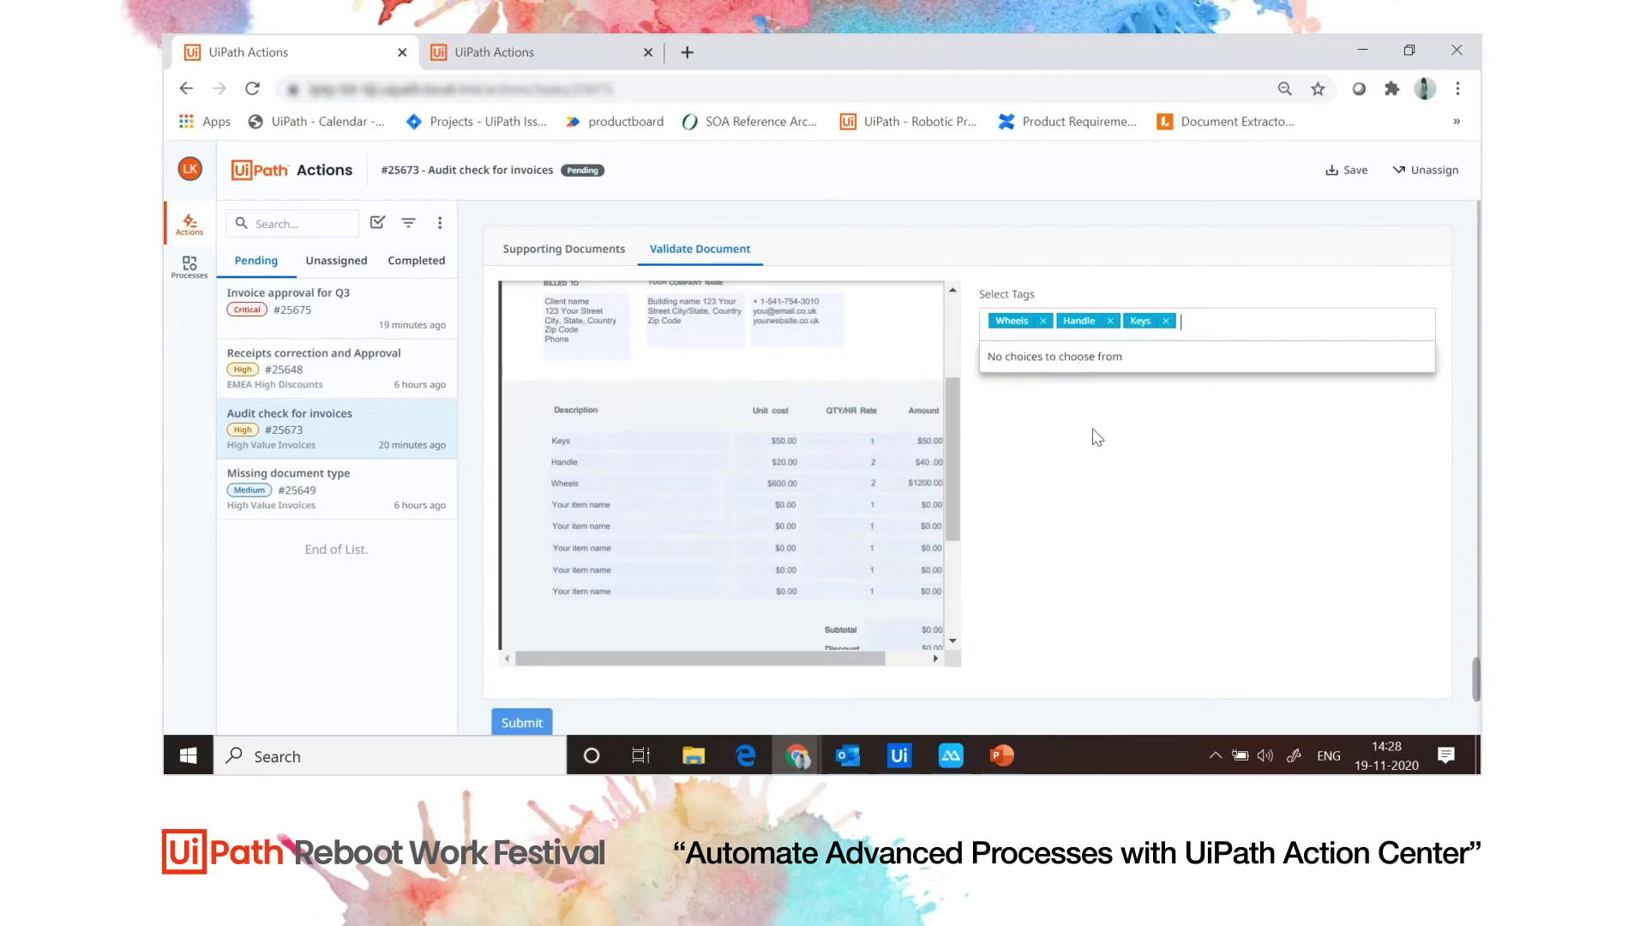
click(1115, 514)
click(984, 363)
mouse_move(720, 463)
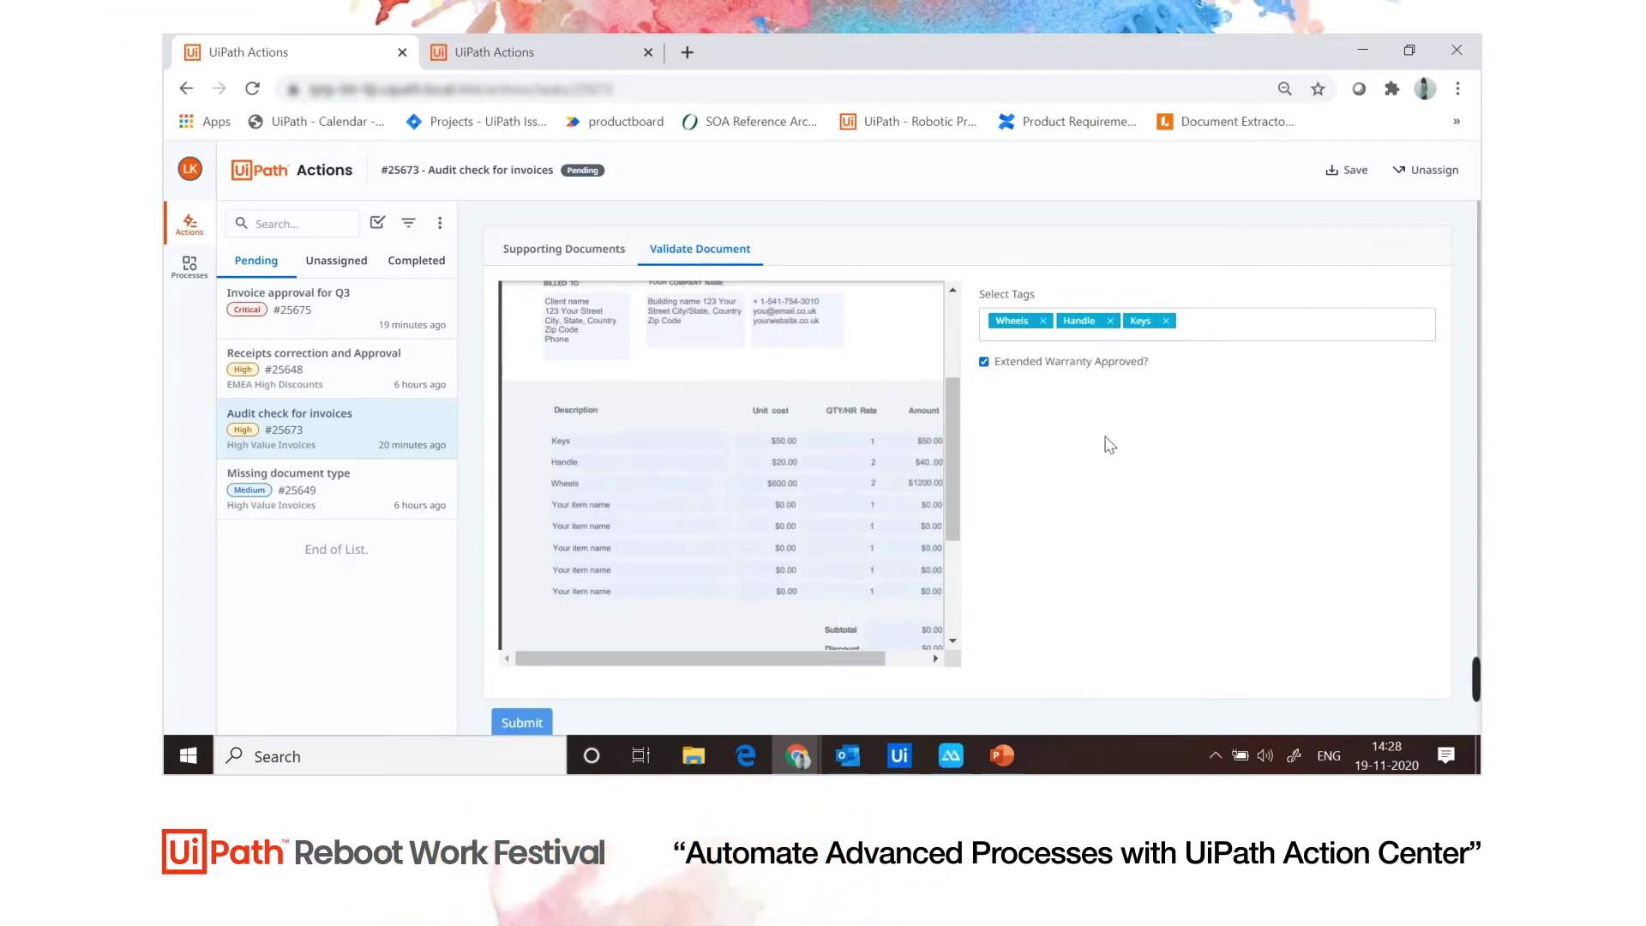
click(534, 253)
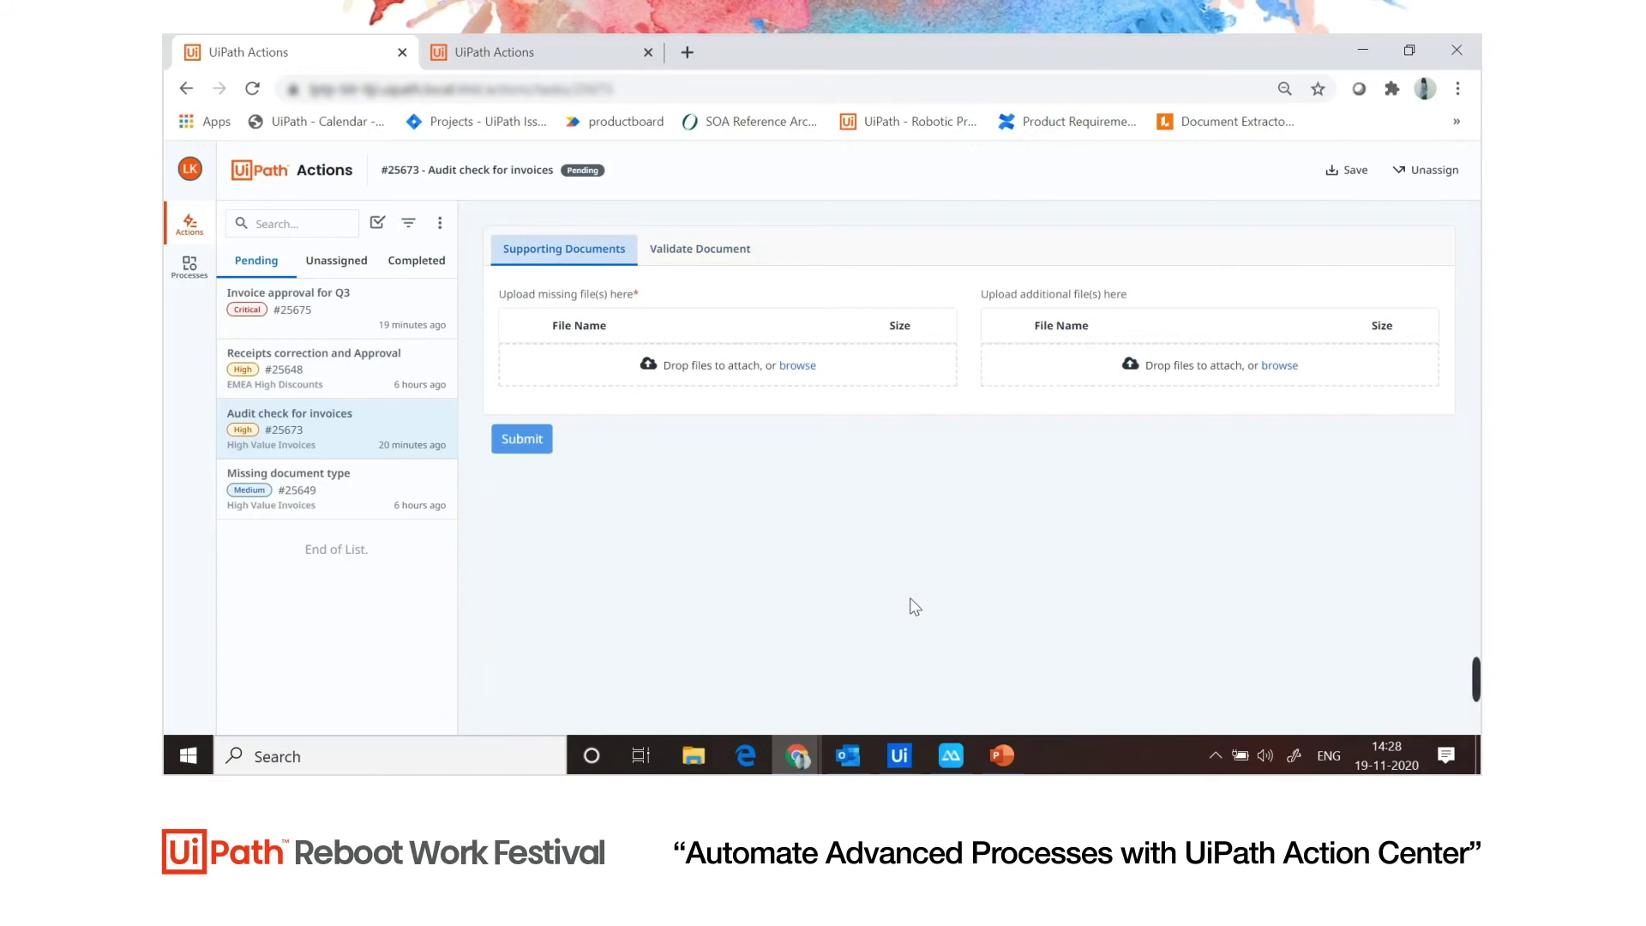
Step: Upload invoices.zip and invoice2.png as missing files and submit audit task #25673
click(804, 366)
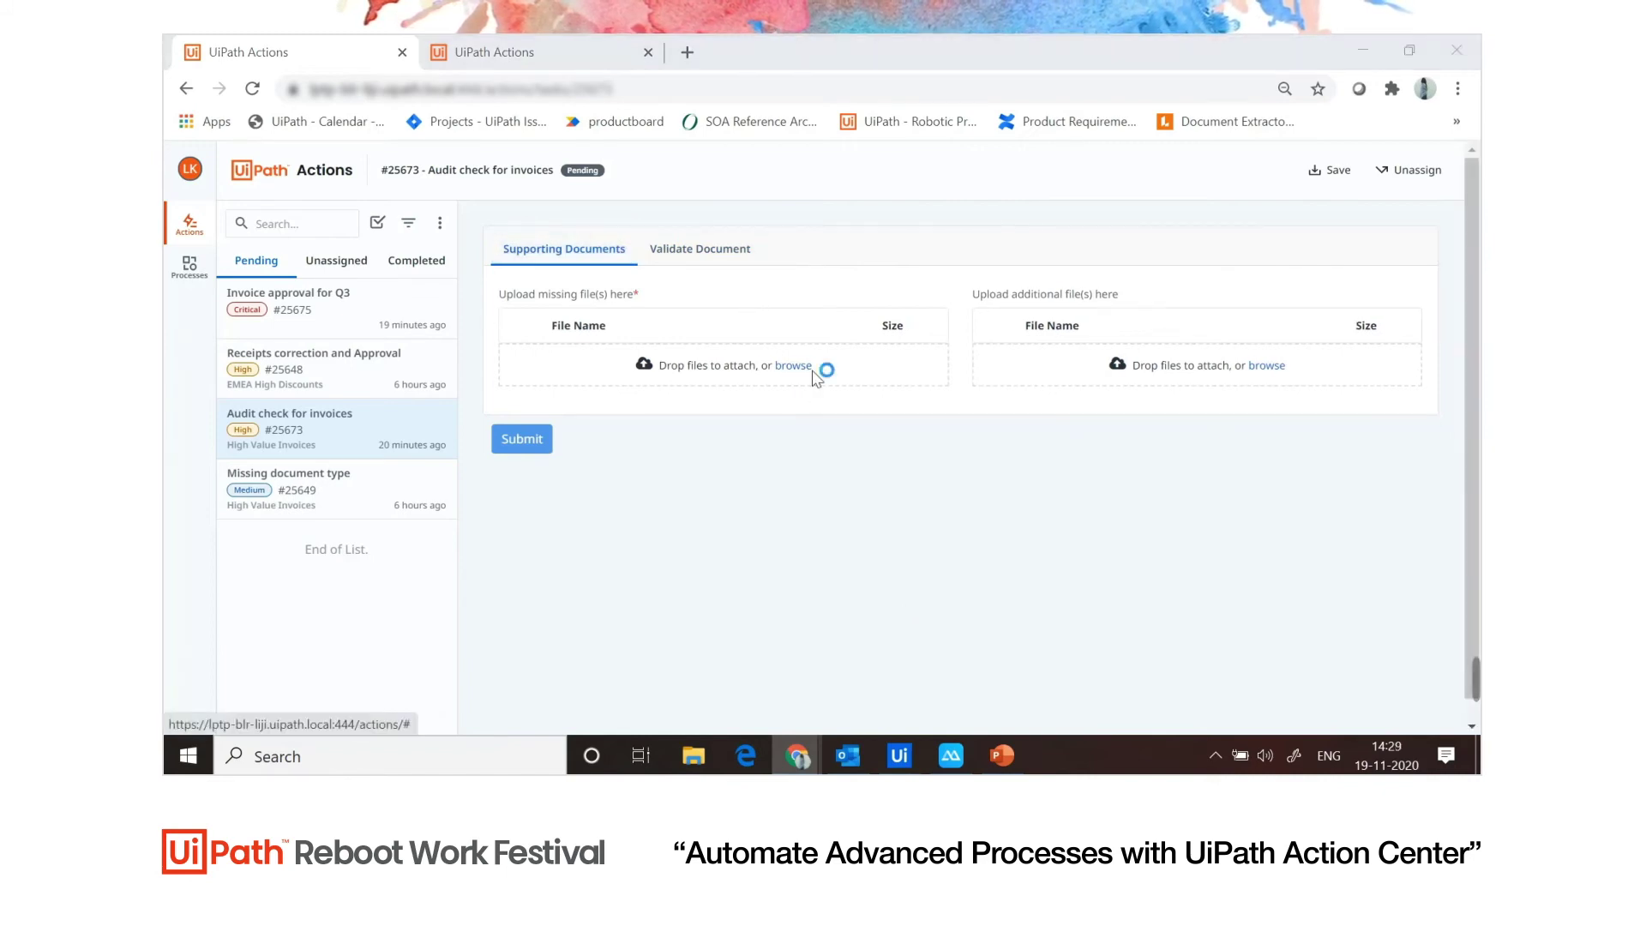
double_click(771, 222)
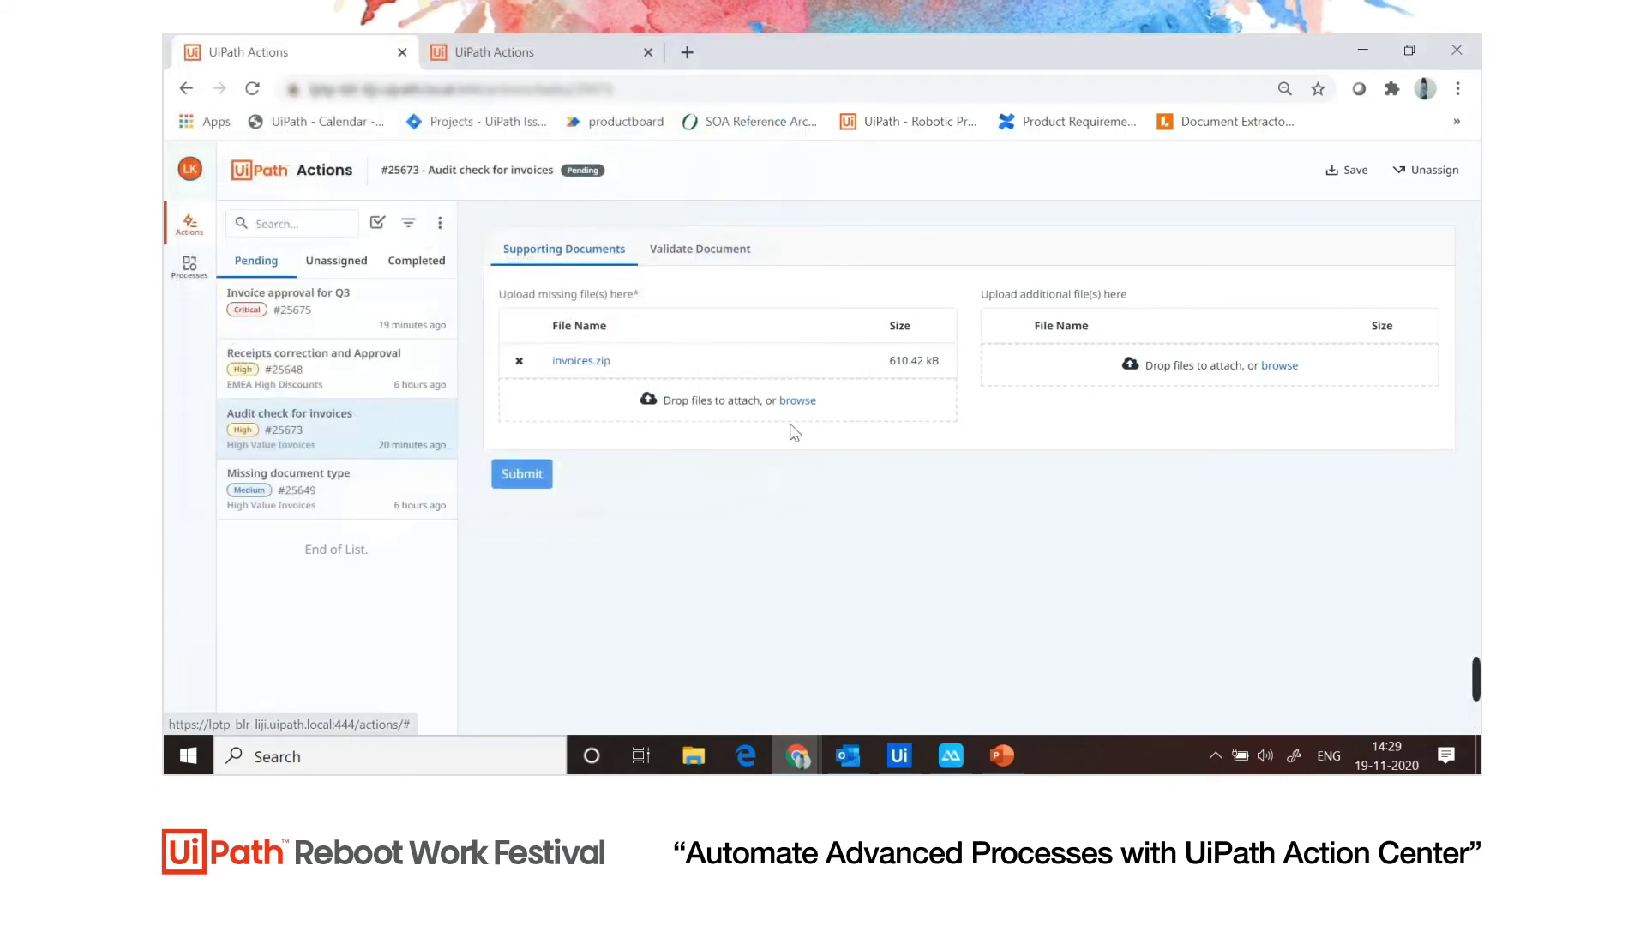
click(799, 403)
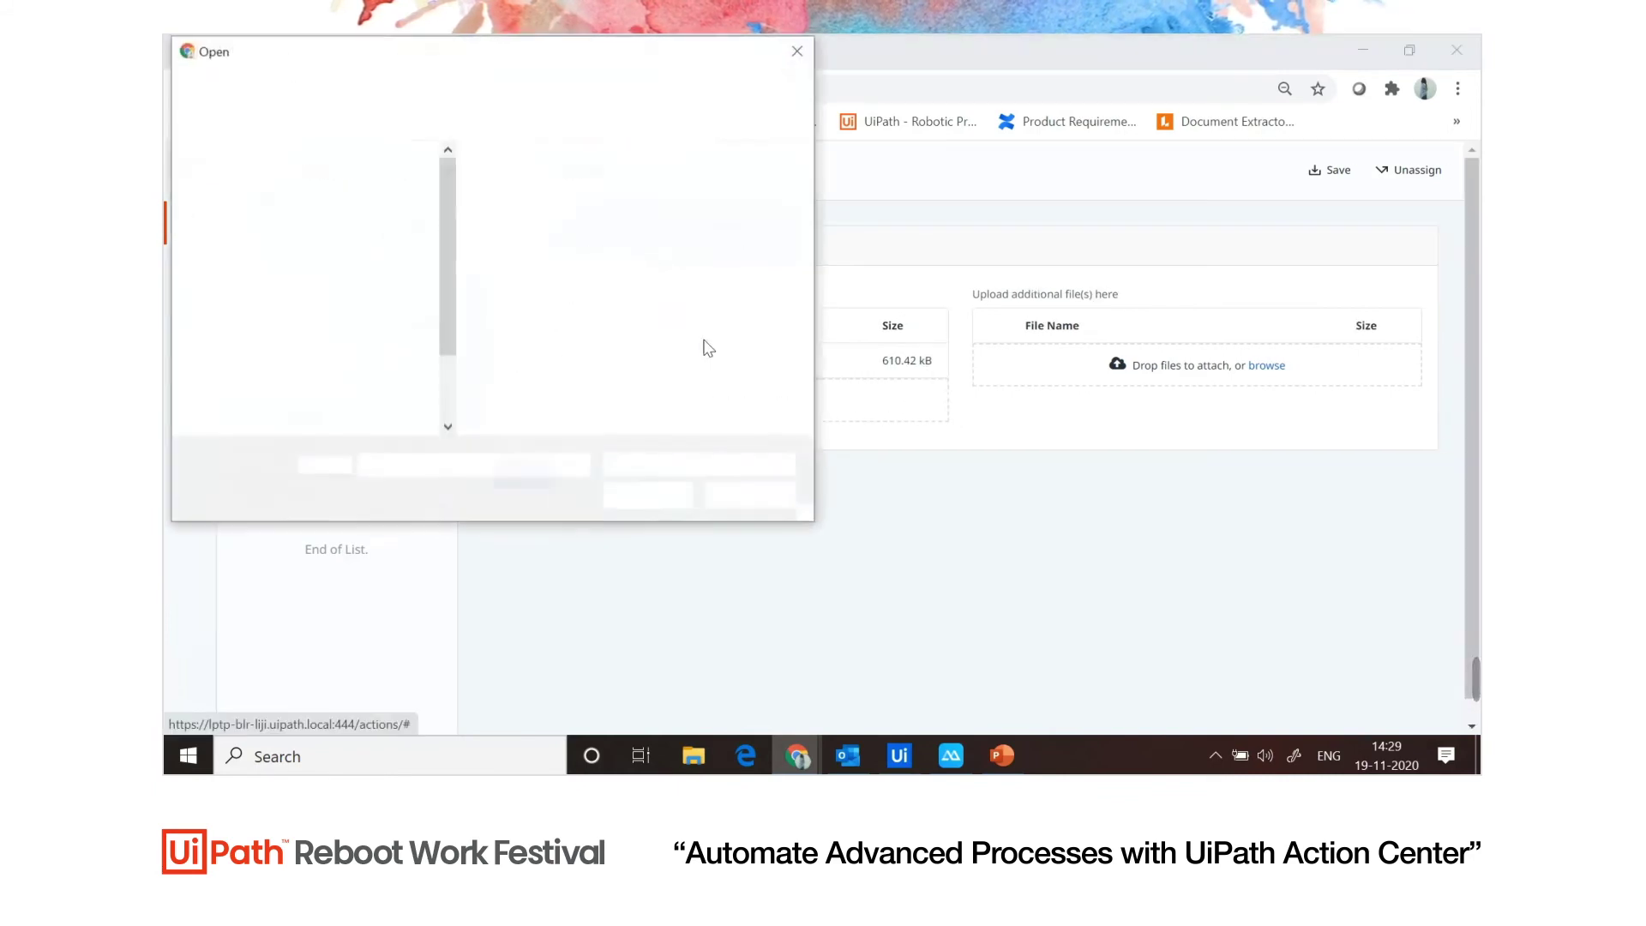
double_click(631, 234)
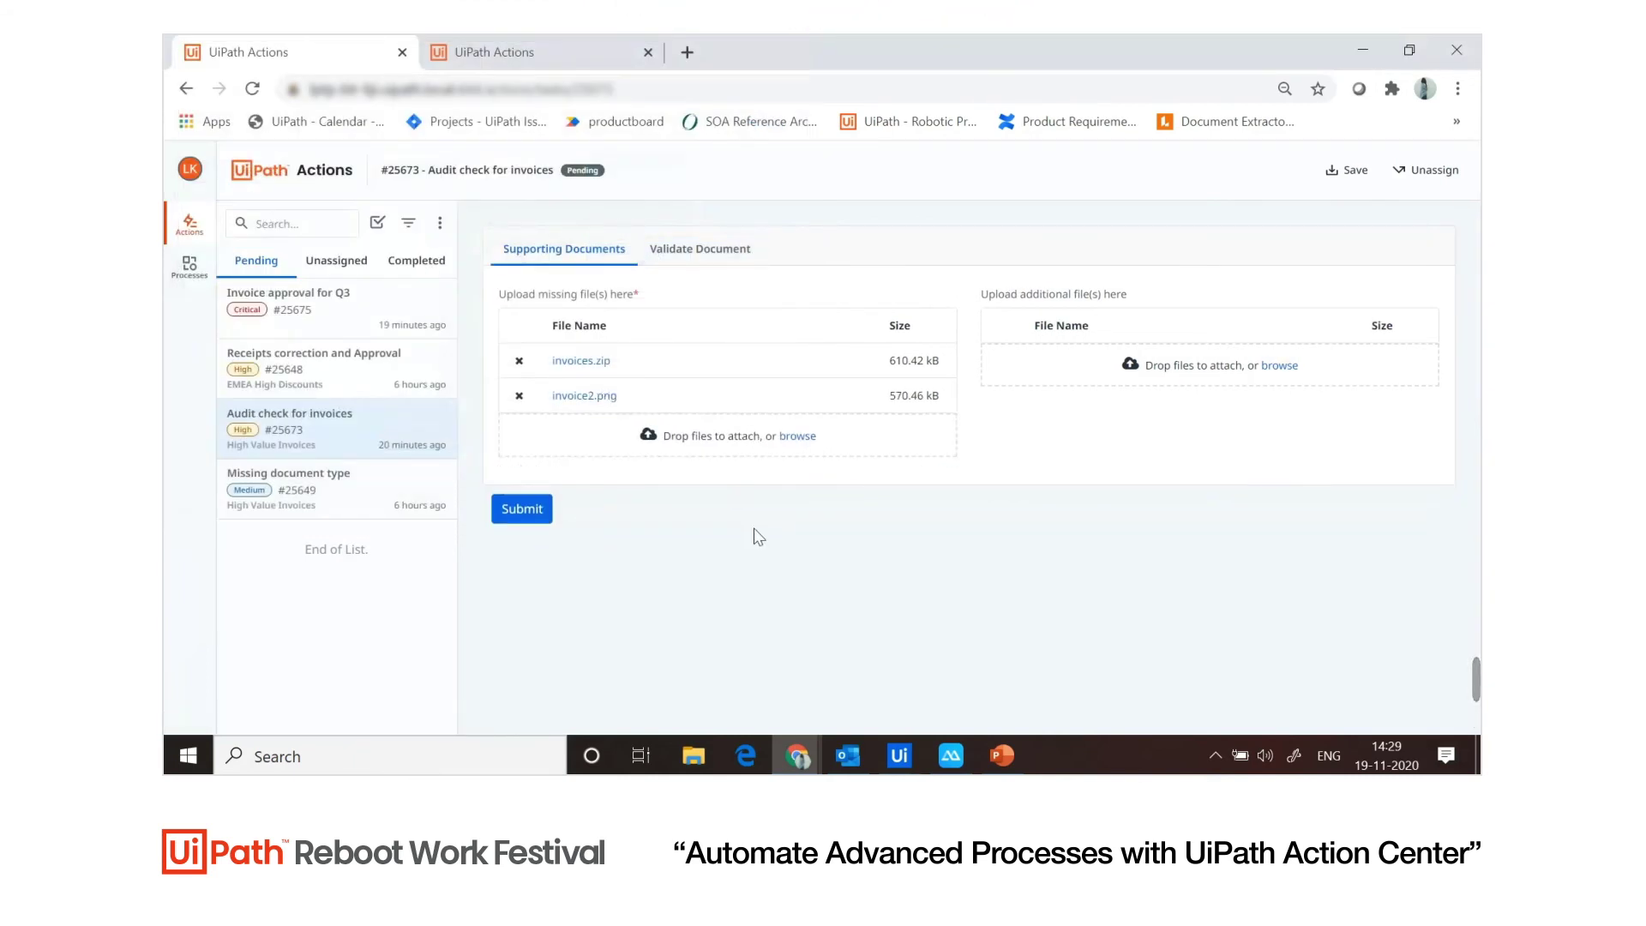
click(523, 509)
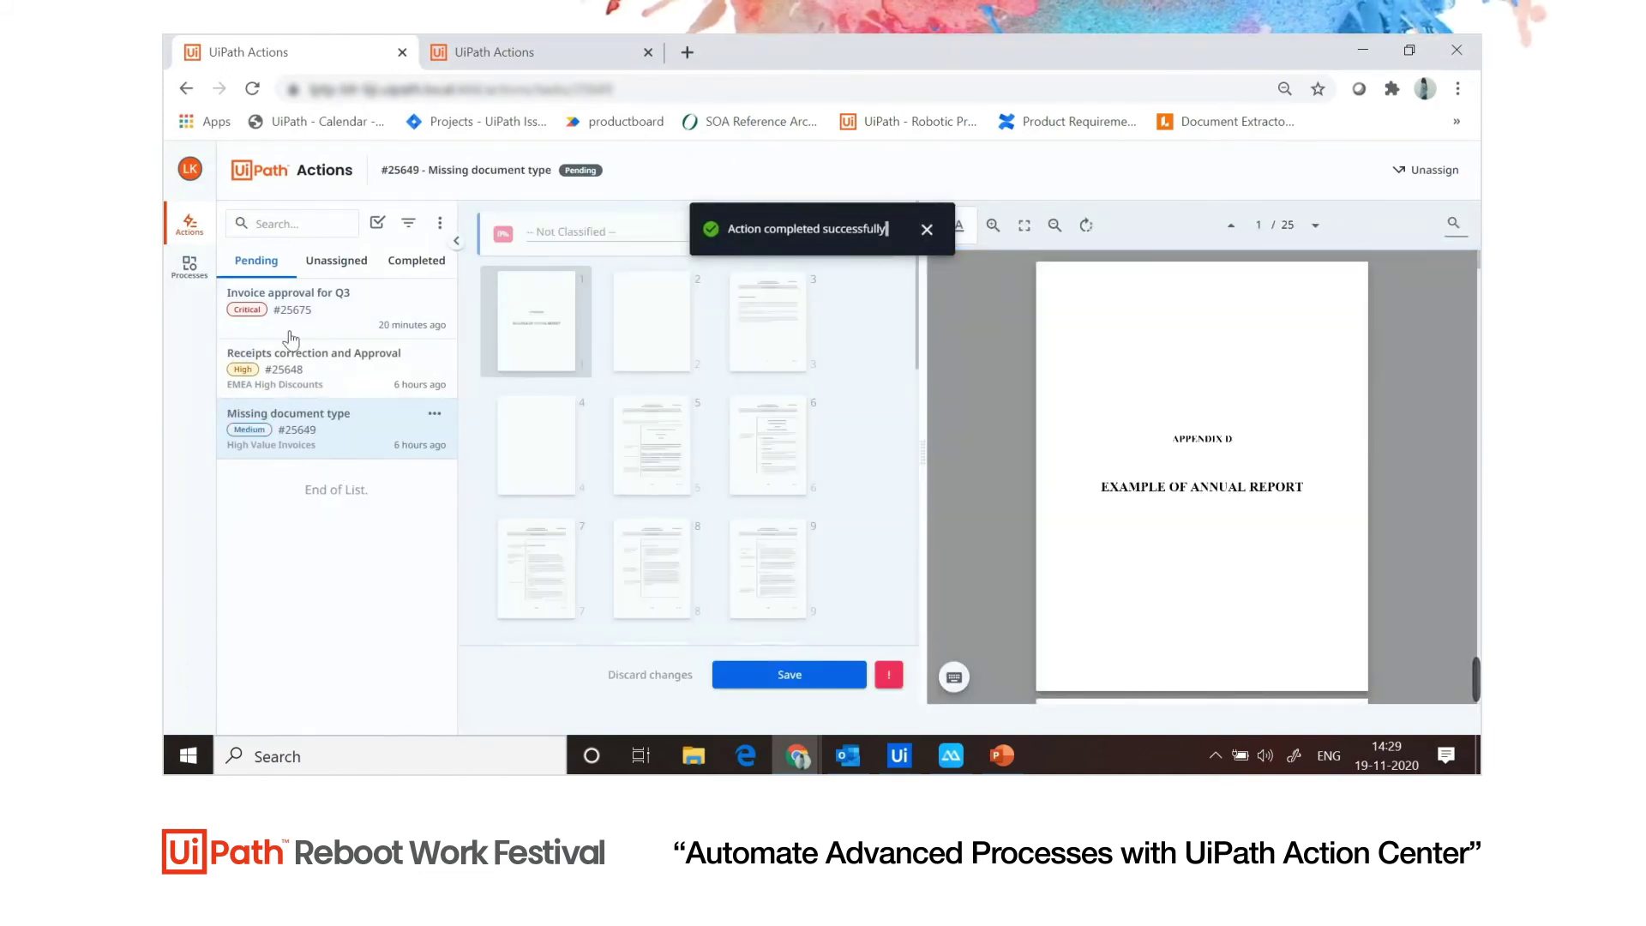
Step: Multi-select Unassigned tasks including Validate Document_0, assign them to yourself, then open the list menus
click(336, 262)
text(High)
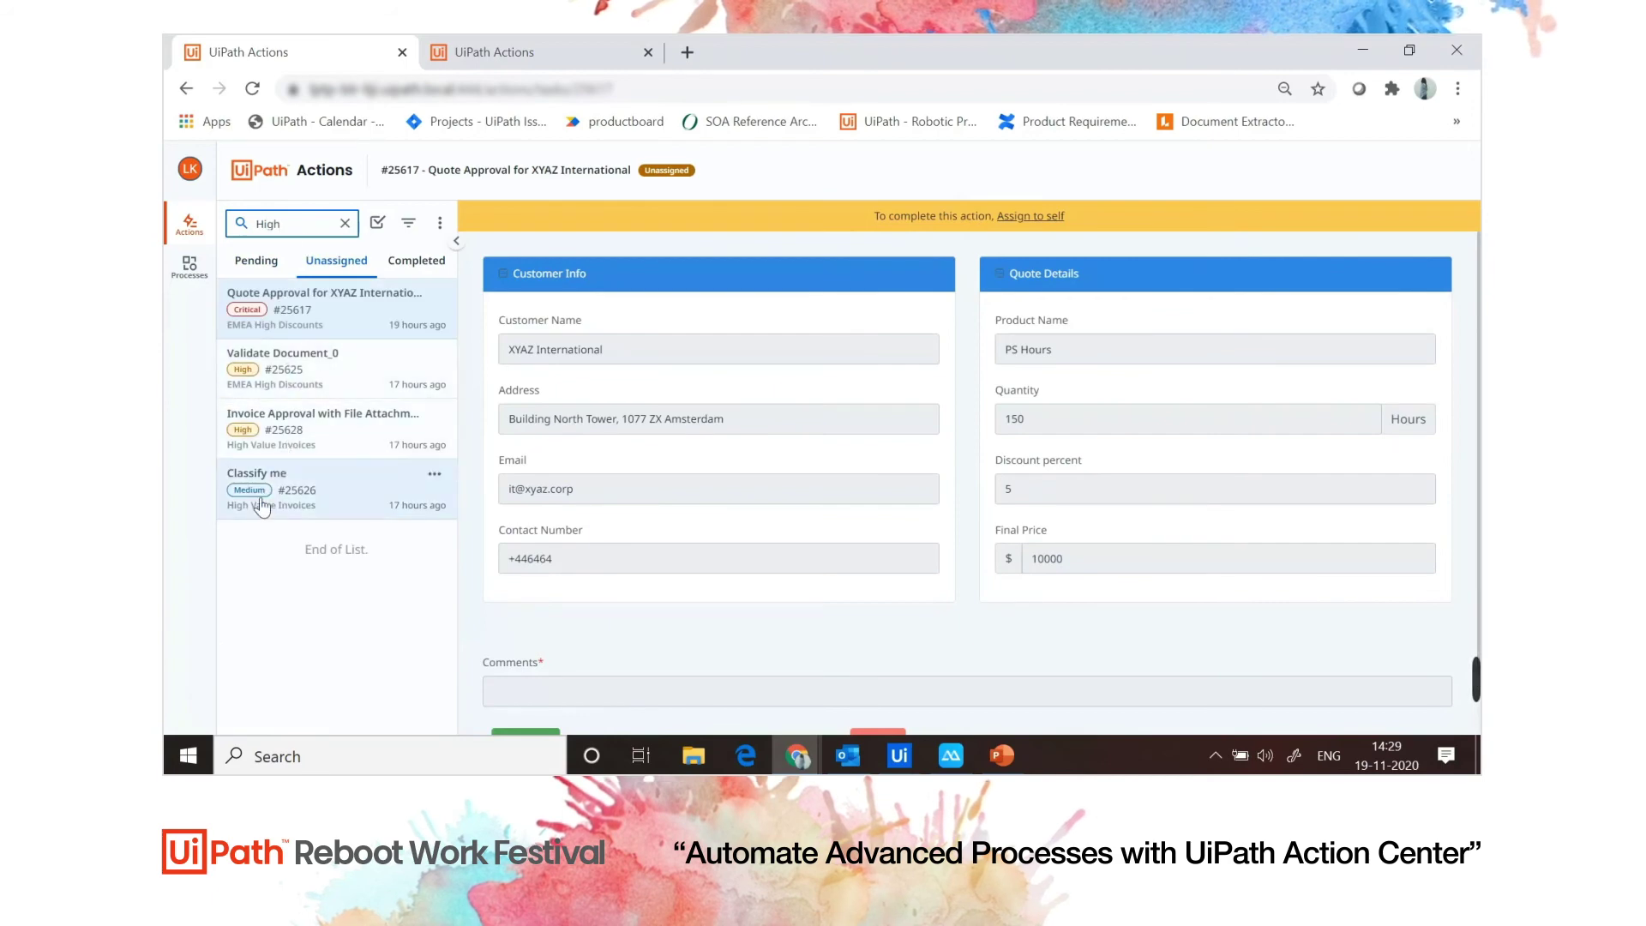
click(378, 223)
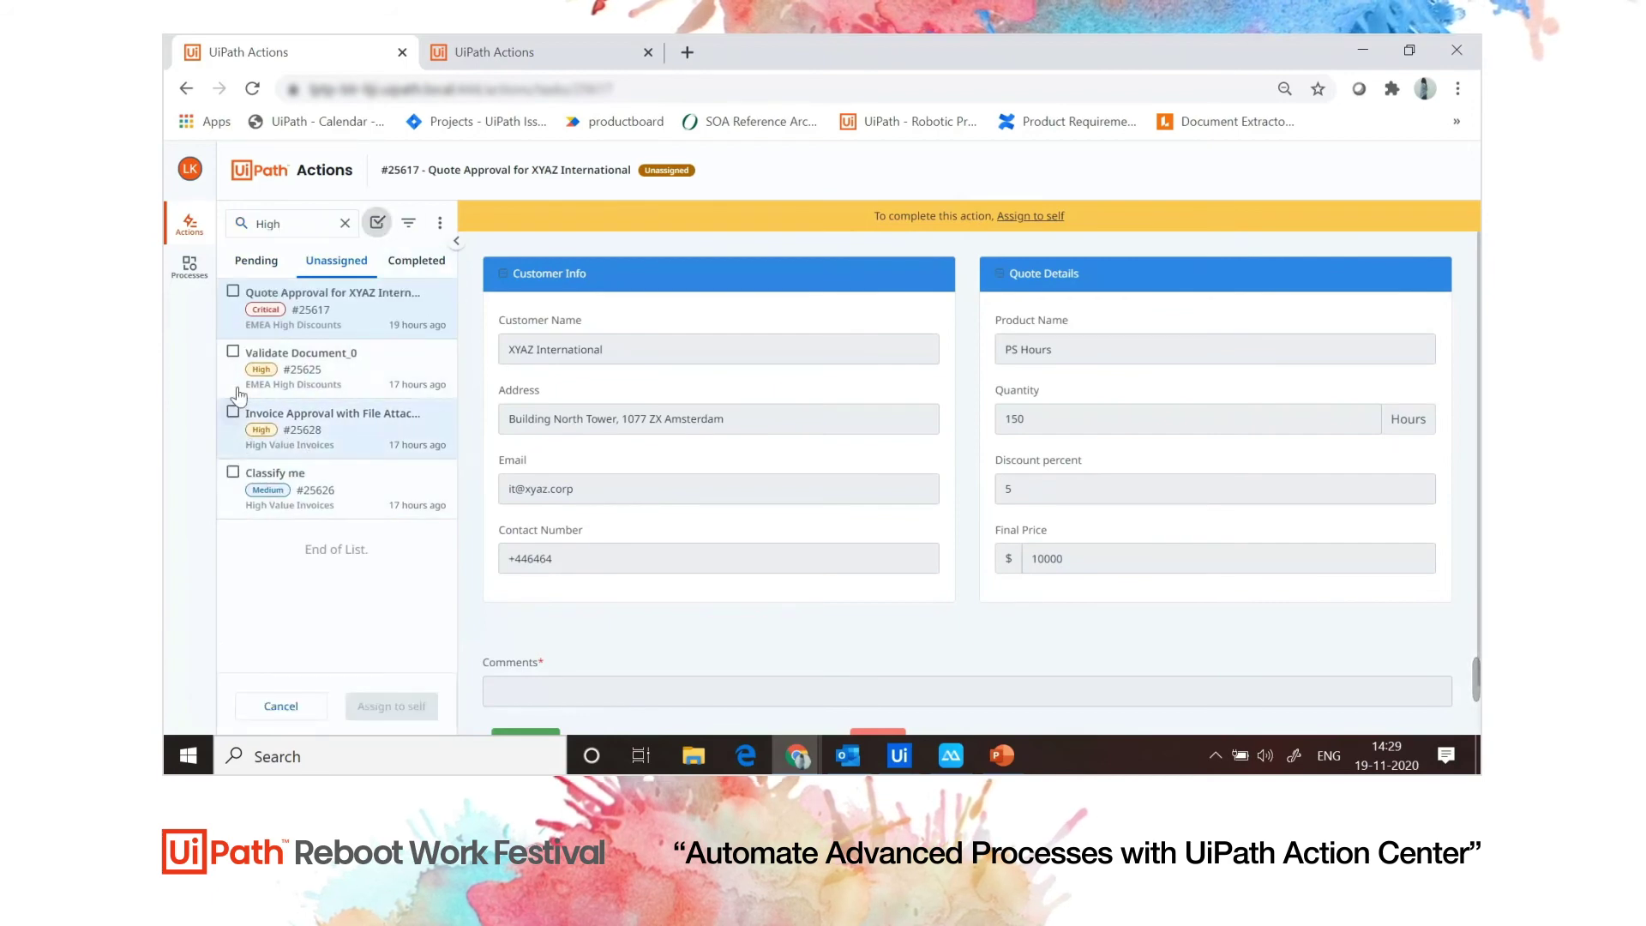
click(235, 353)
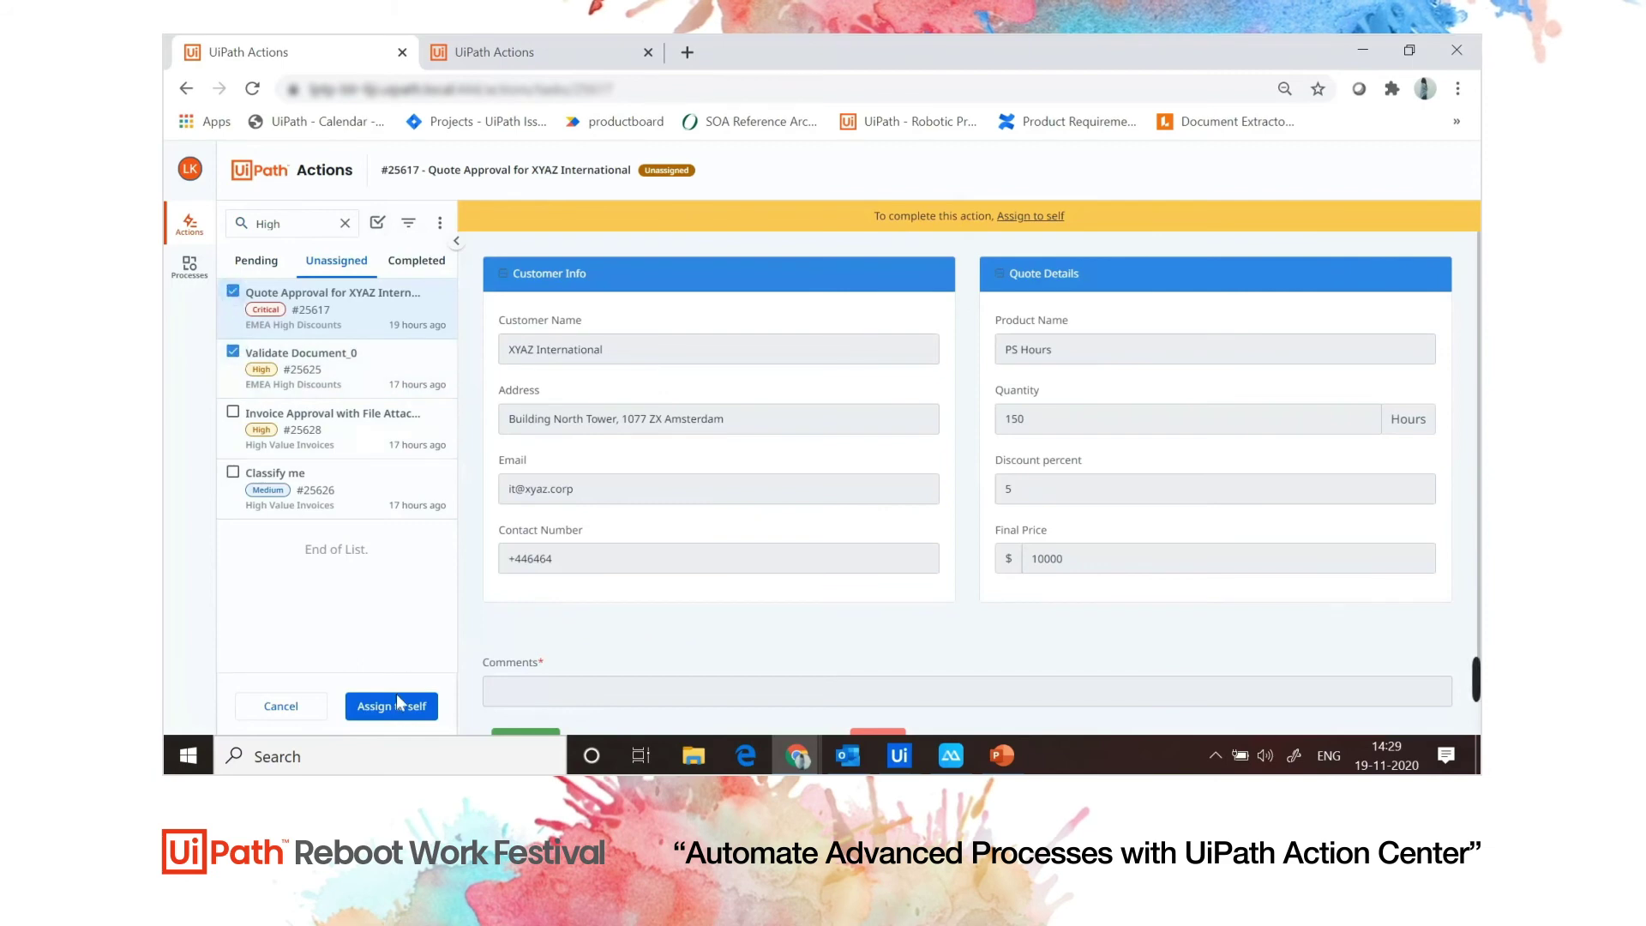
click(397, 701)
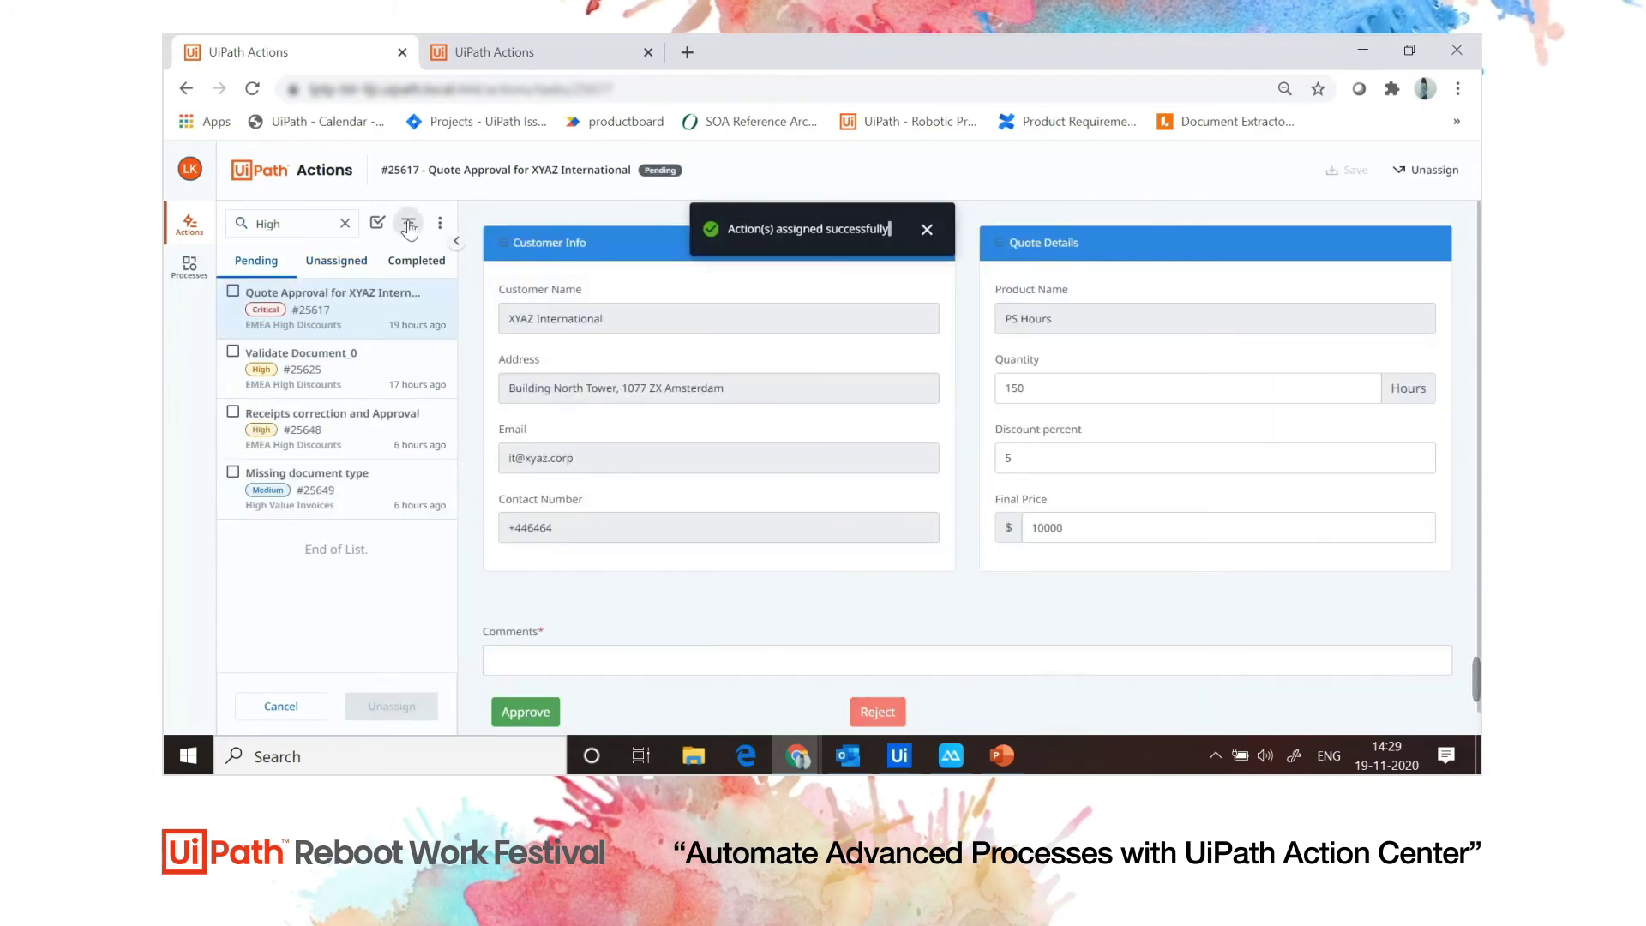
click(409, 225)
mouse_move(484, 386)
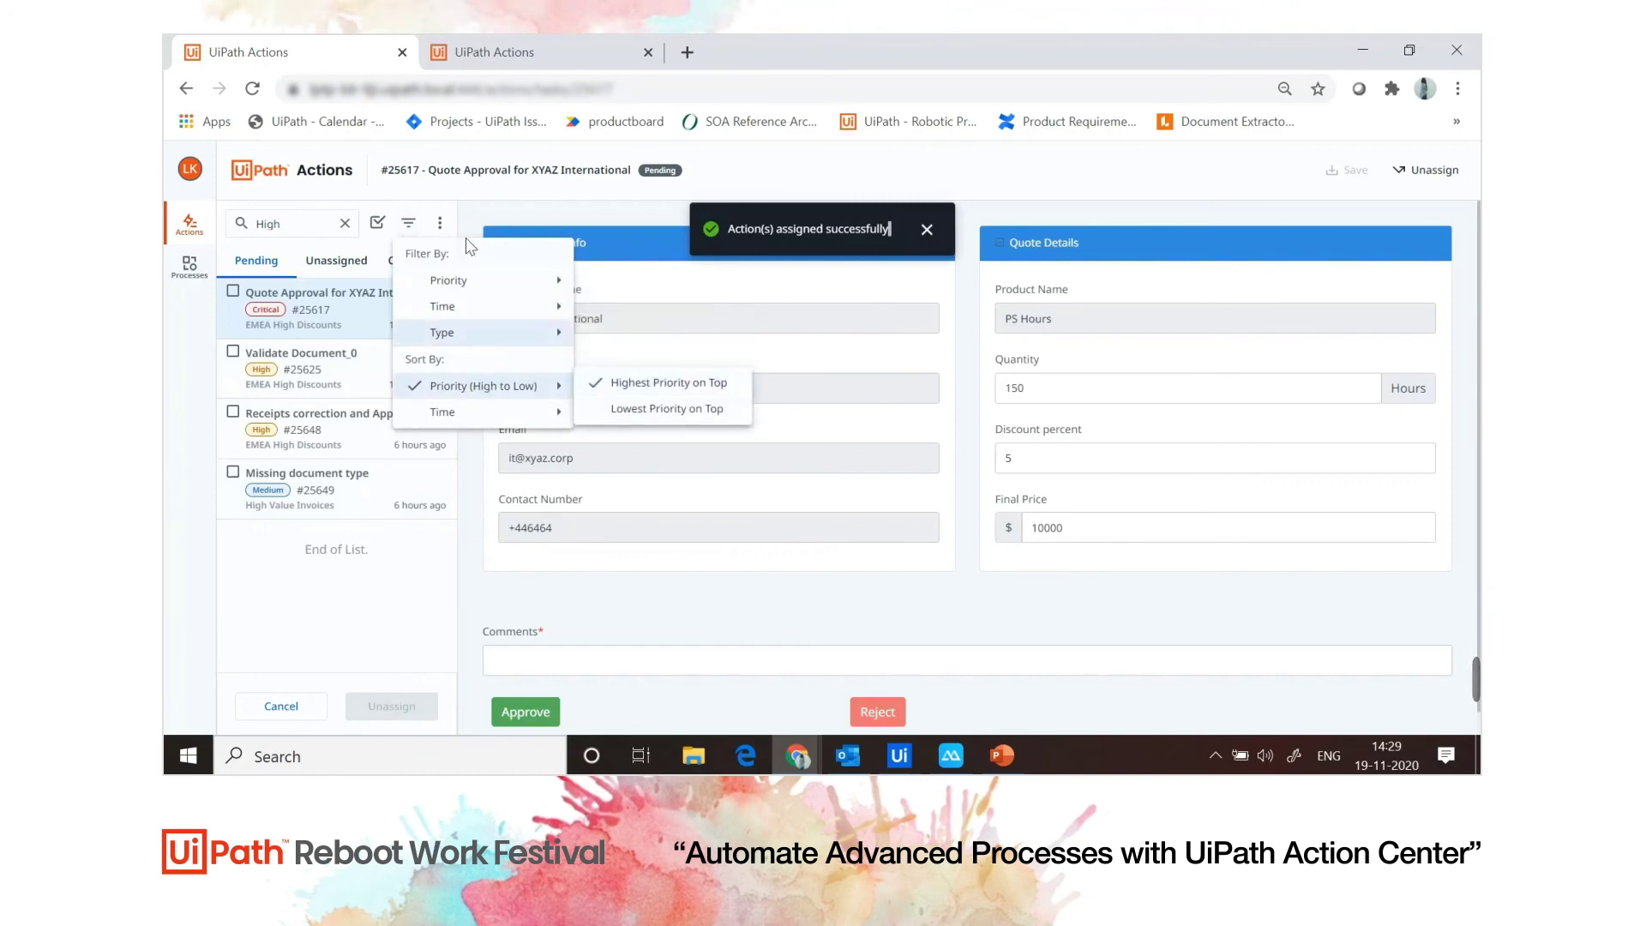
mouse_move(443, 307)
click(441, 224)
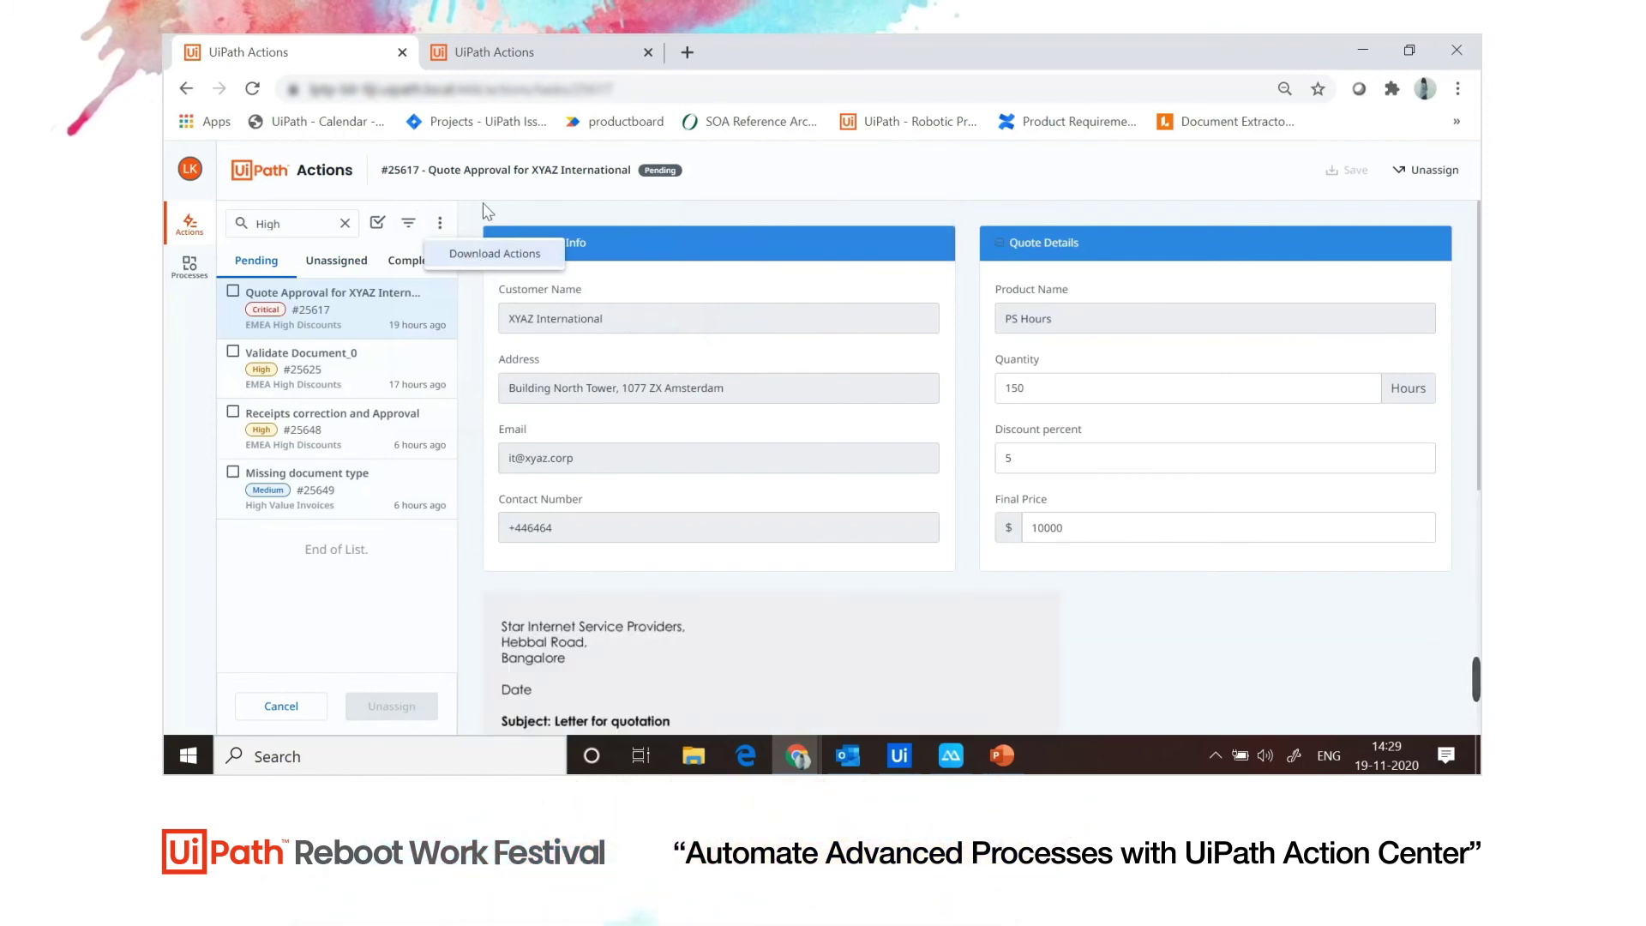
Step: Bring the ApowerMirror window showing relocation expense action #42514 to the front
click(951, 757)
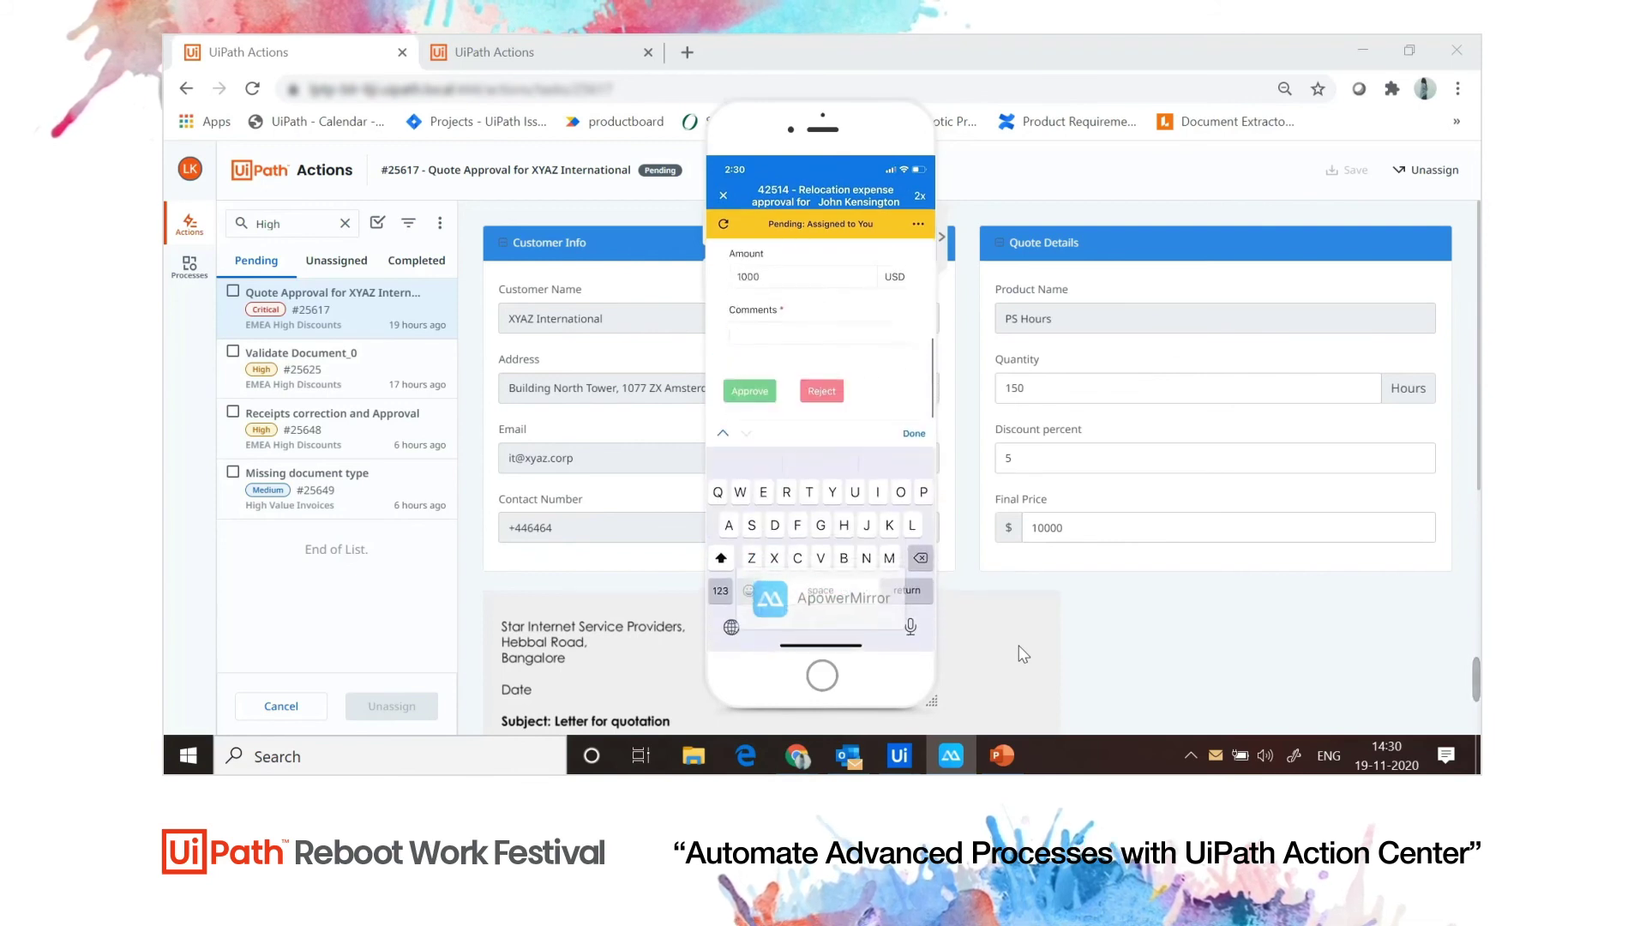
text(With in)
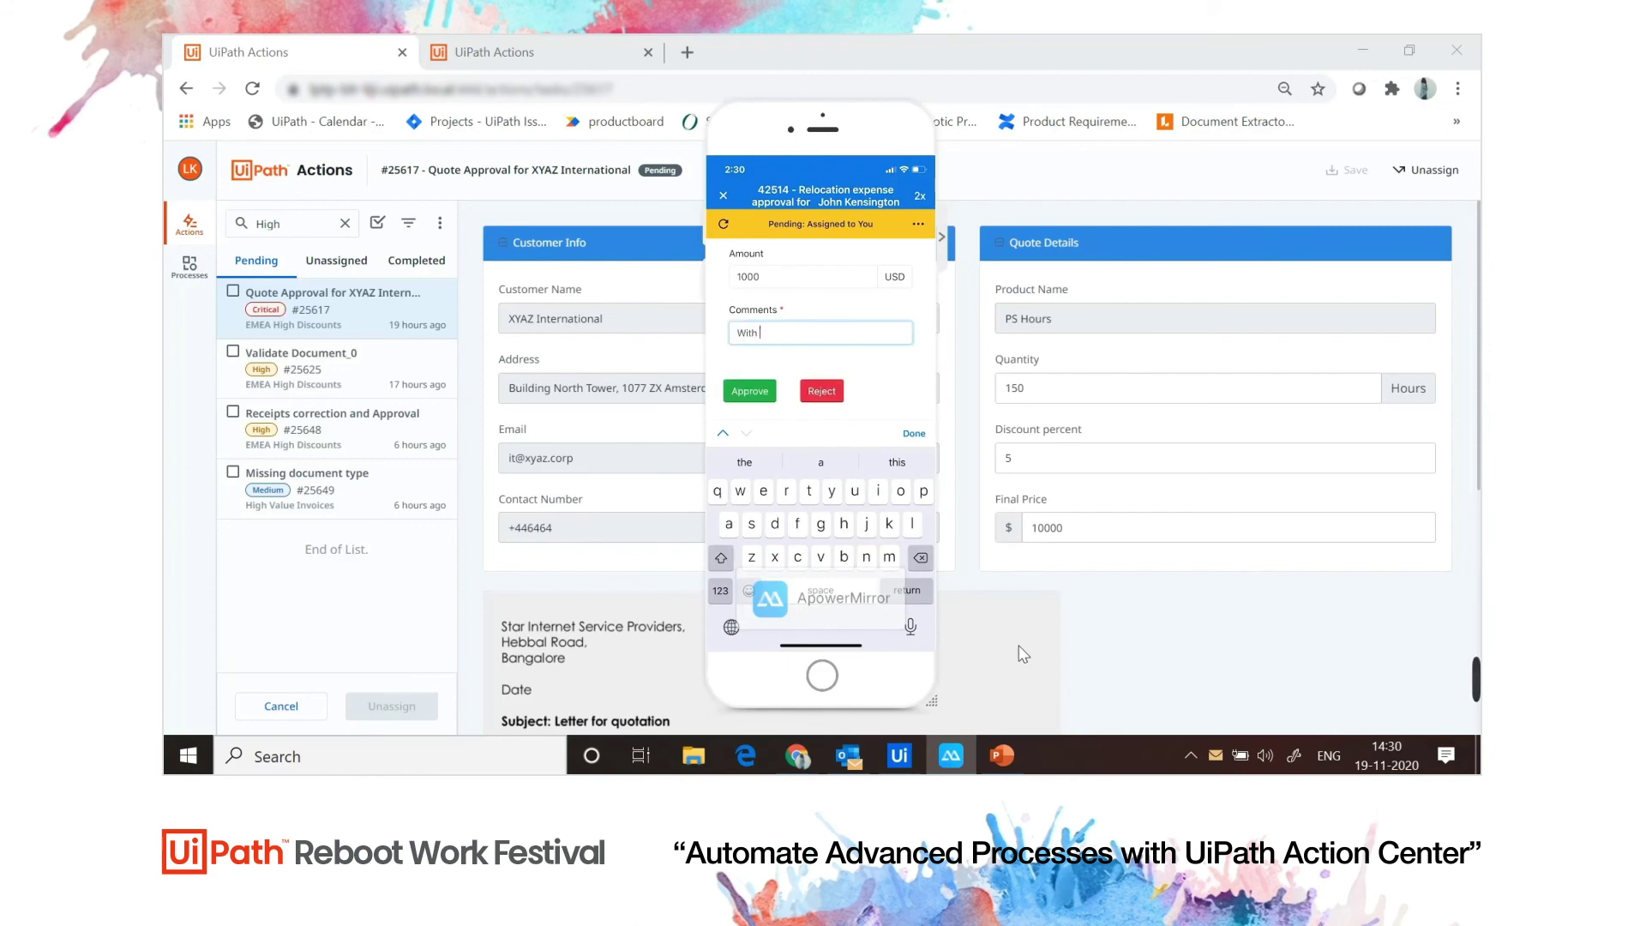